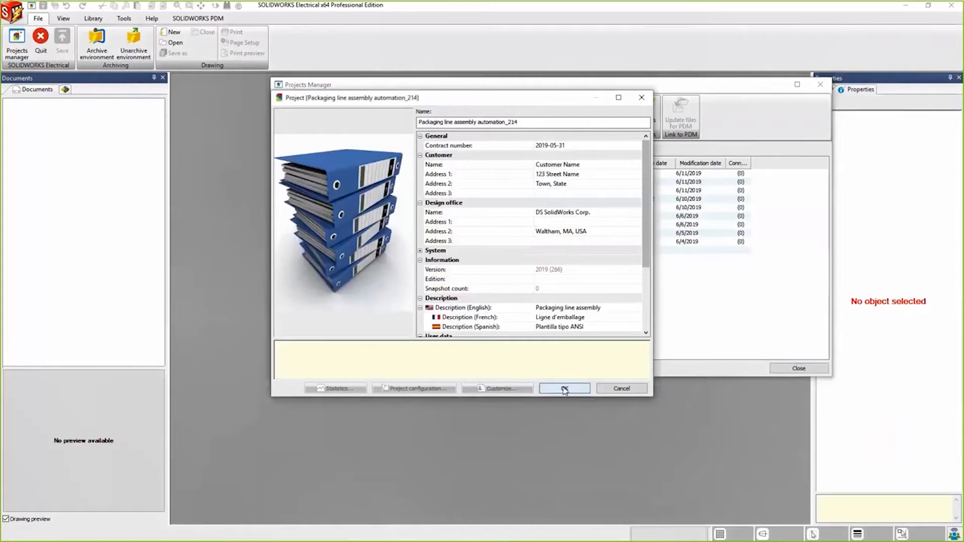
# Confirm the Packaging line assembly automation_214 project properties and expand the Packaging Line book with its diagram, reference and SolidWorks folders.
pyautogui.click(563, 388)
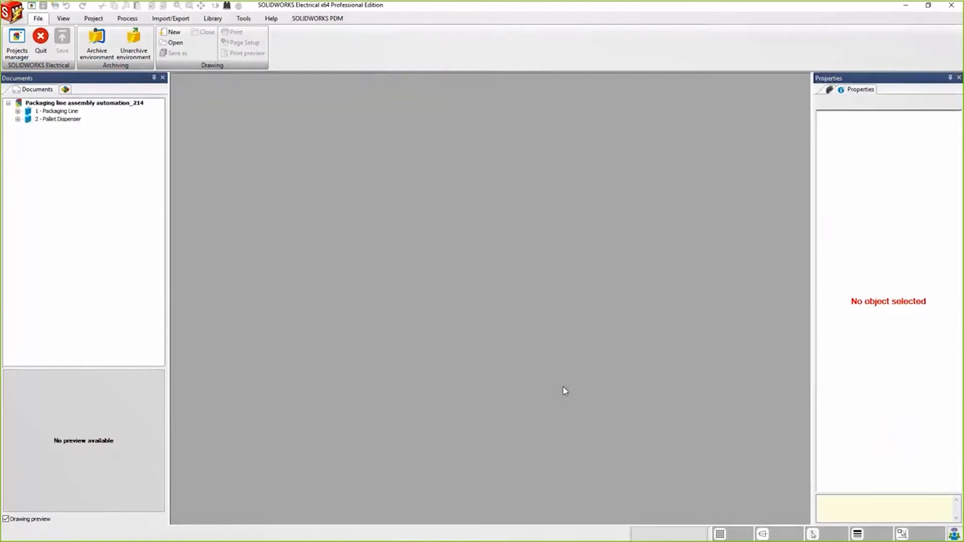
pyautogui.click(17, 110)
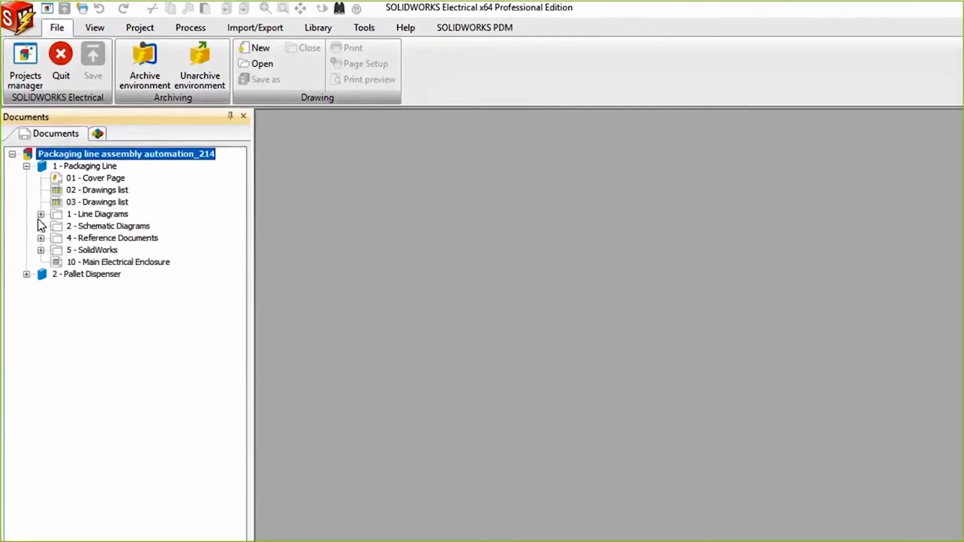
pyautogui.click(41, 214)
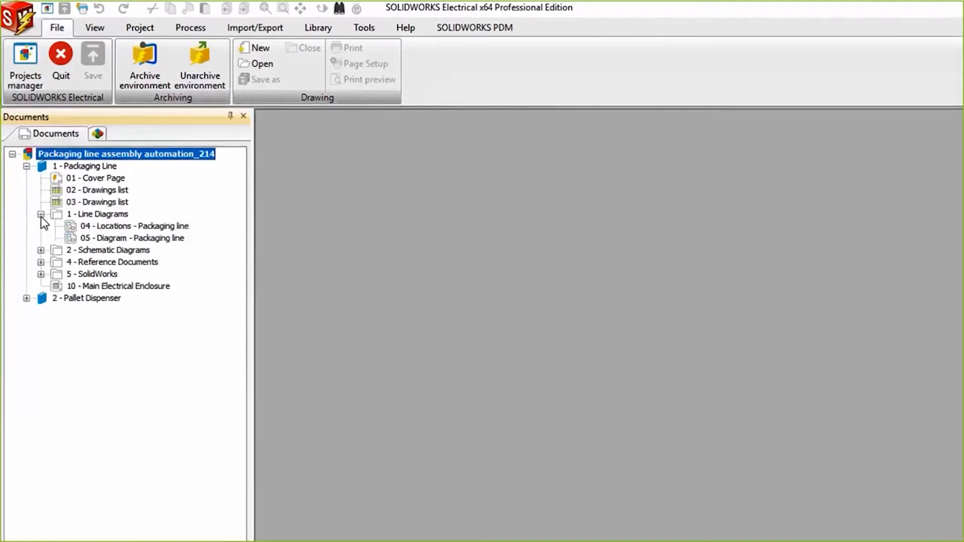
pyautogui.click(41, 250)
pyautogui.click(41, 274)
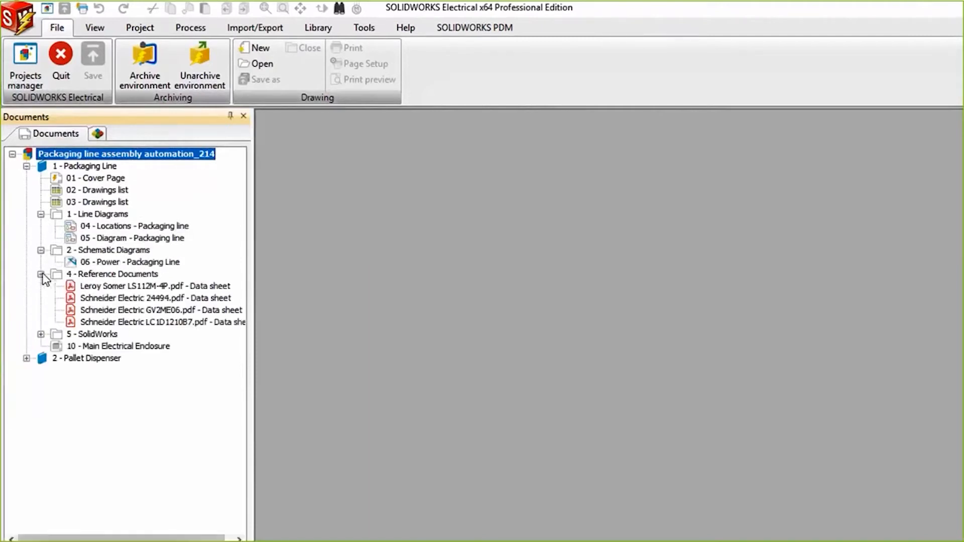
pyautogui.click(41, 334)
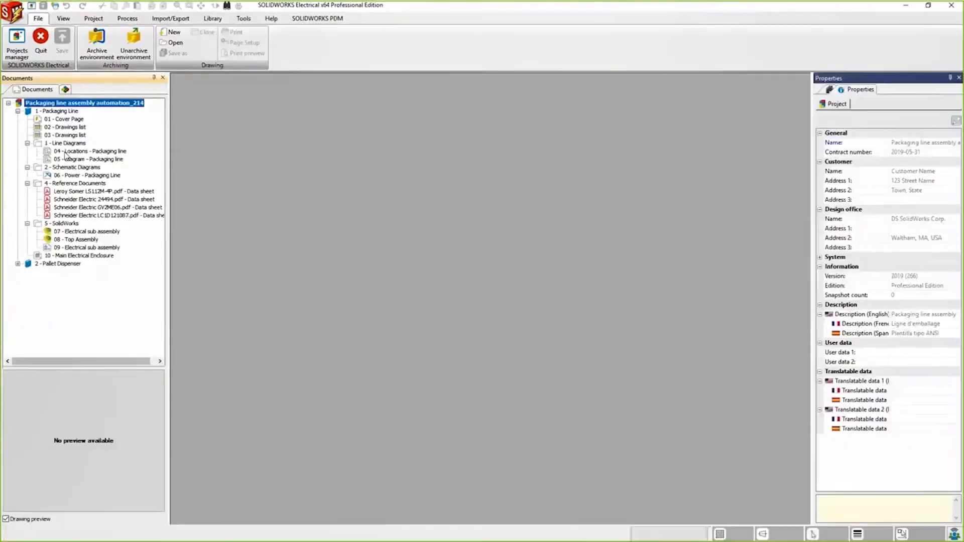
pyautogui.click(98, 229)
# Open the line diagrams 04 - Locations - Packaging line and 05 - Diagram - Packaging line.
pyautogui.doubleClick(65, 152)
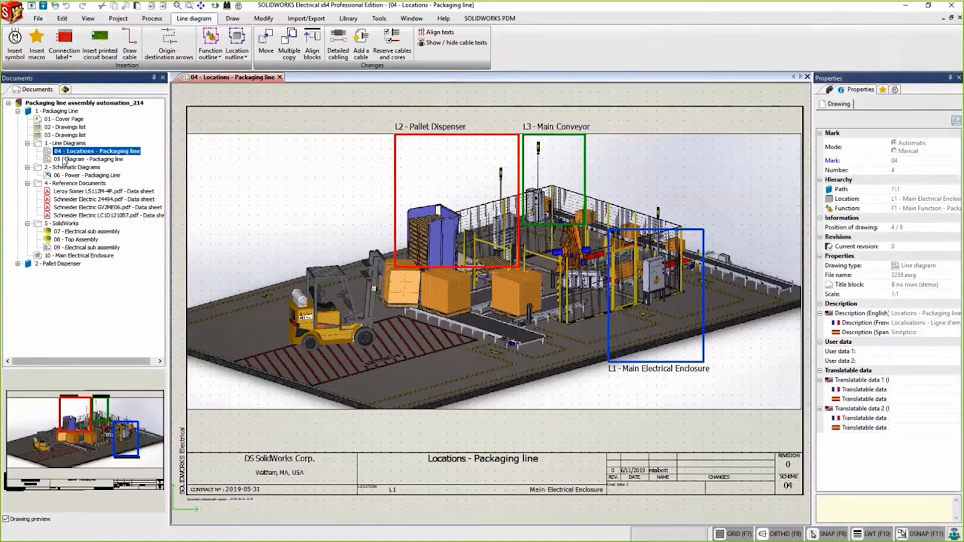
pyautogui.click(65, 160)
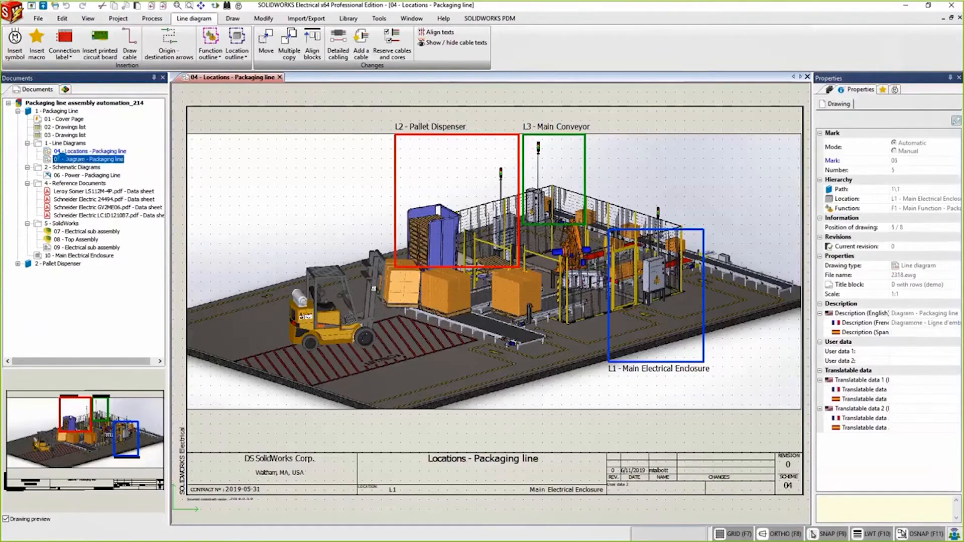
pyautogui.doubleClick(65, 159)
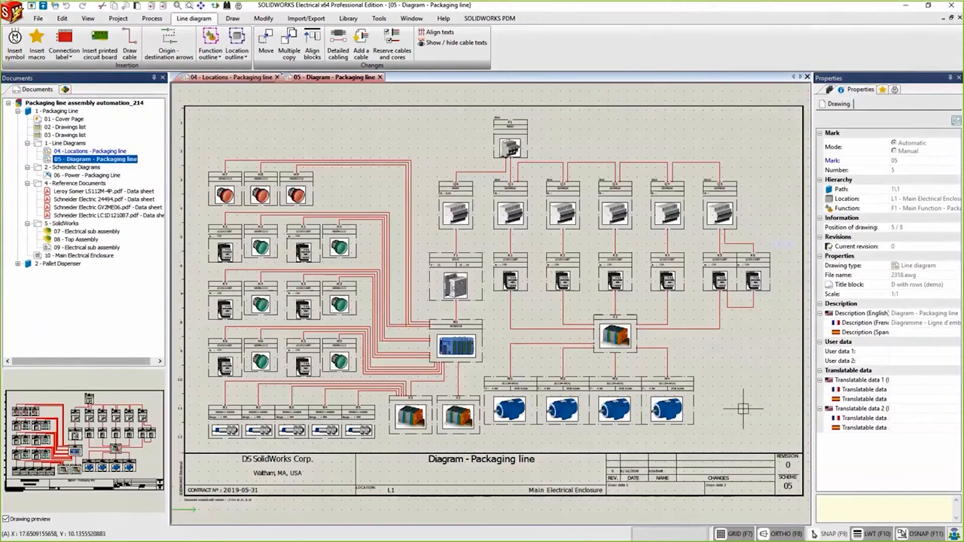
# Copy motor M4 and paste the duplicate directly beside it at the end of the motor row.
pyautogui.scroll(3, 744, 412)
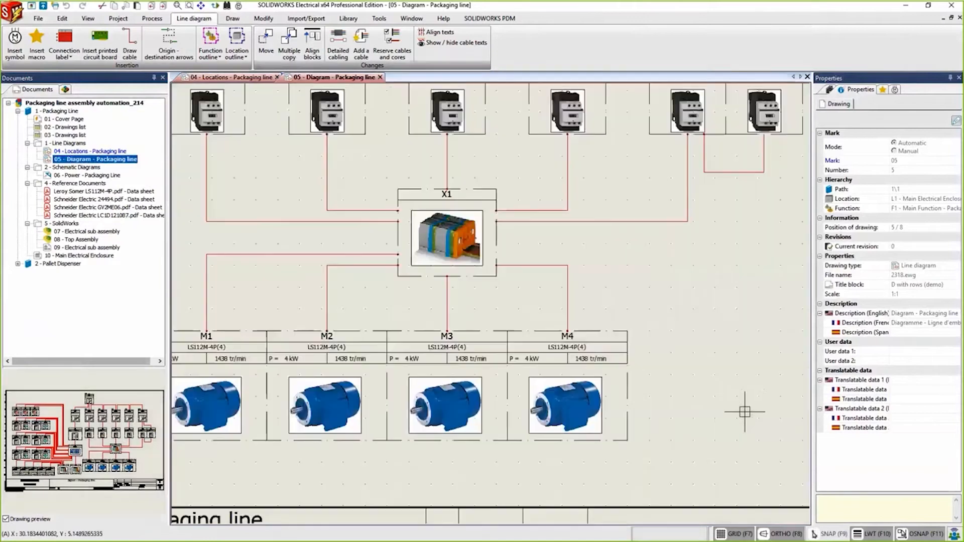
pyautogui.click(628, 350)
pyautogui.hotkey('ctrl', 'c')
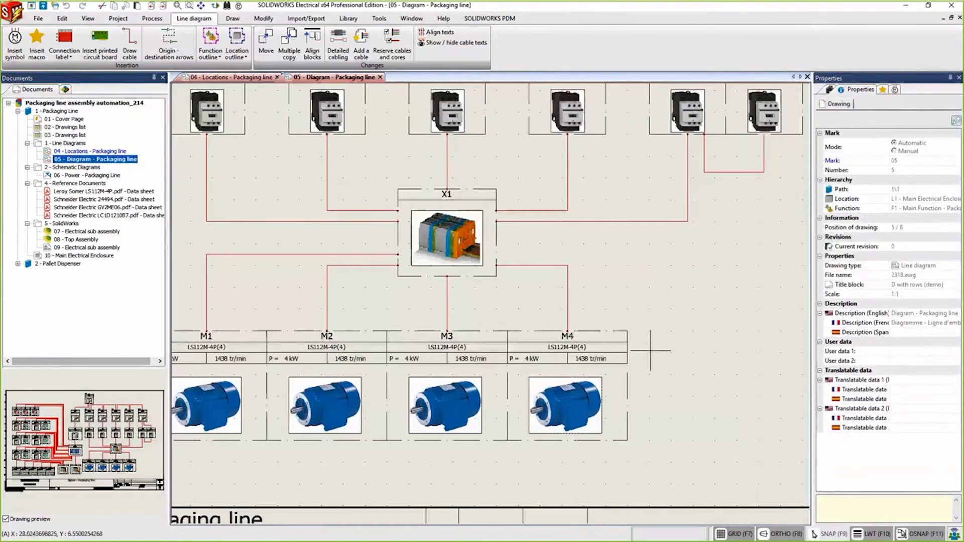
pyautogui.hotkey('ctrl', 'v')
pyautogui.click(627, 441)
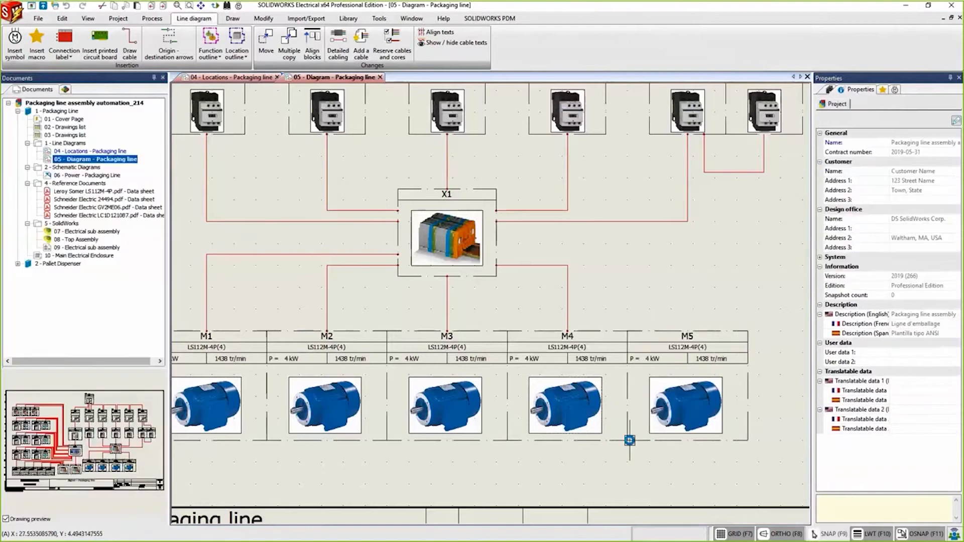
# Draw a cable from the new motor M5 up and across to terminal strip X1.
pyautogui.click(130, 41)
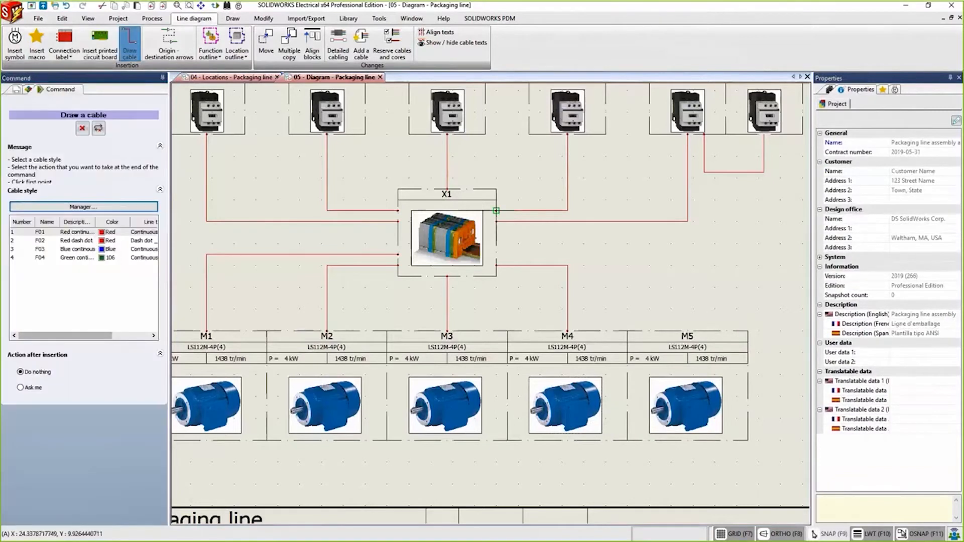
pyautogui.click(687, 331)
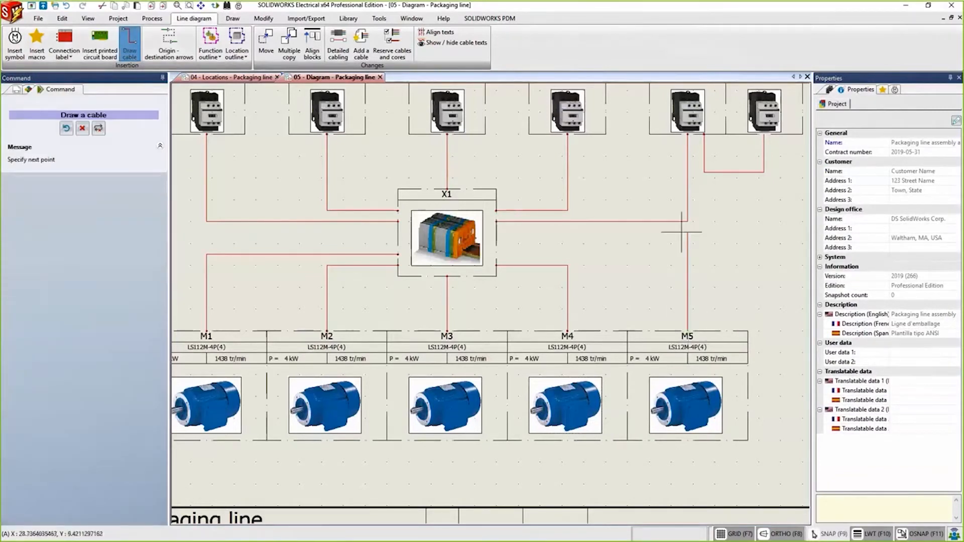
pyautogui.click(687, 249)
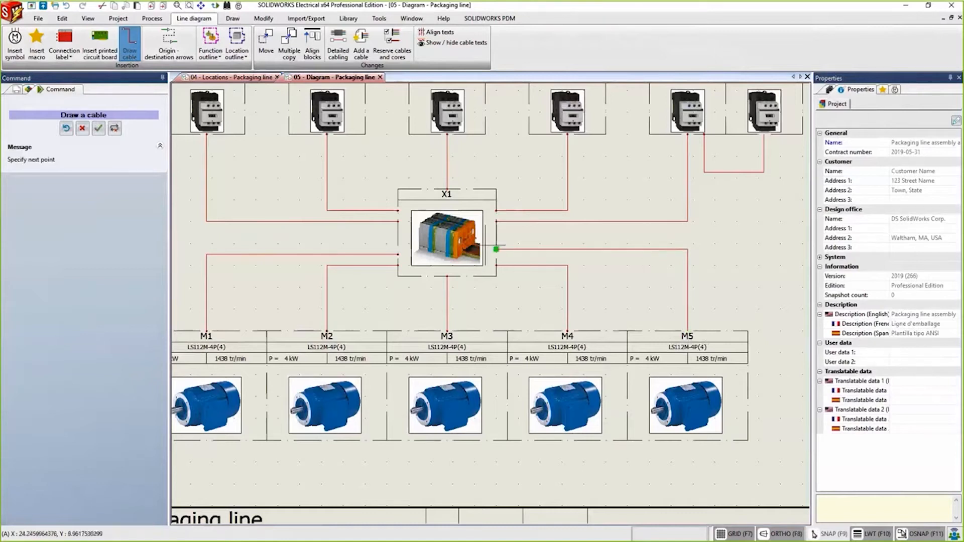
pyautogui.click(496, 249)
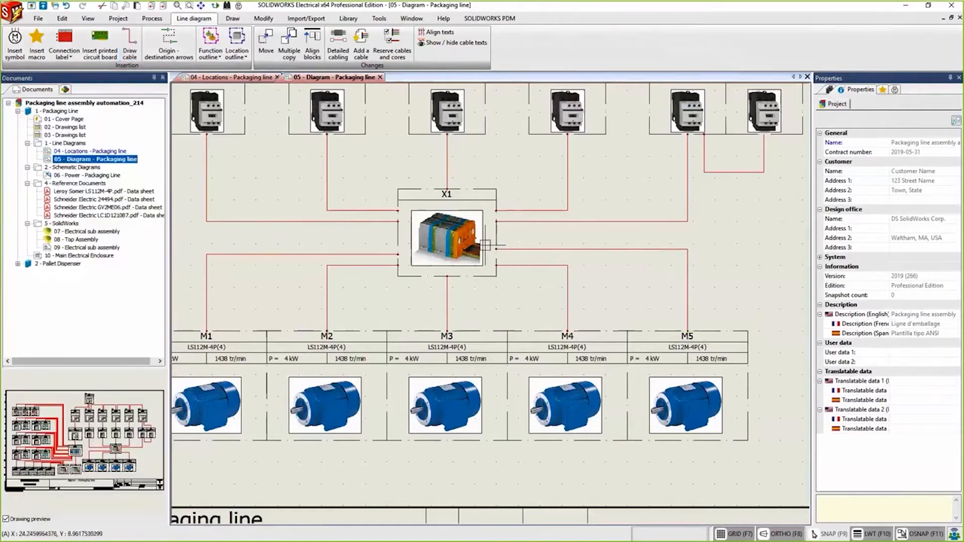
# Open detailed cabling for the X1 to M5 cable and reserve cable W10 with all its cores.
pyautogui.doubleClick(529, 249)
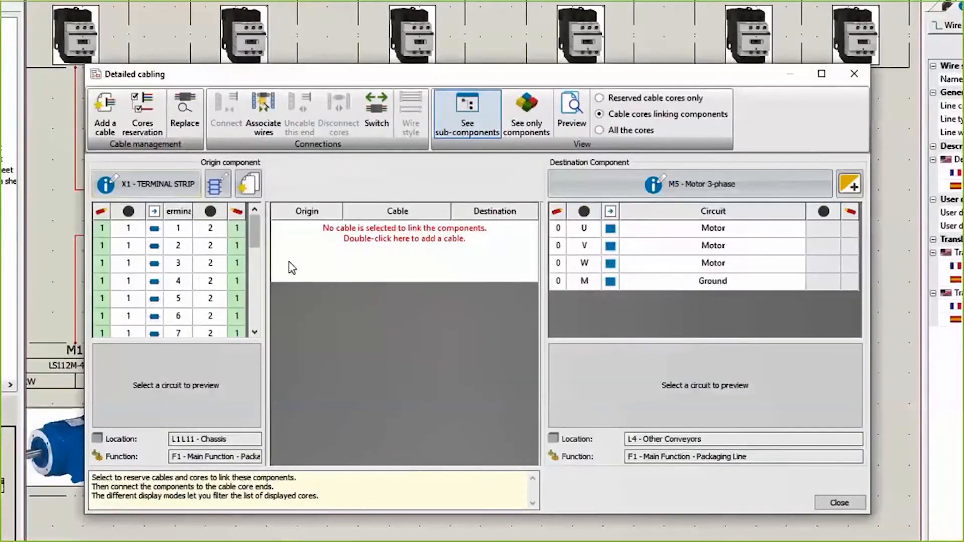
pyautogui.click(251, 231)
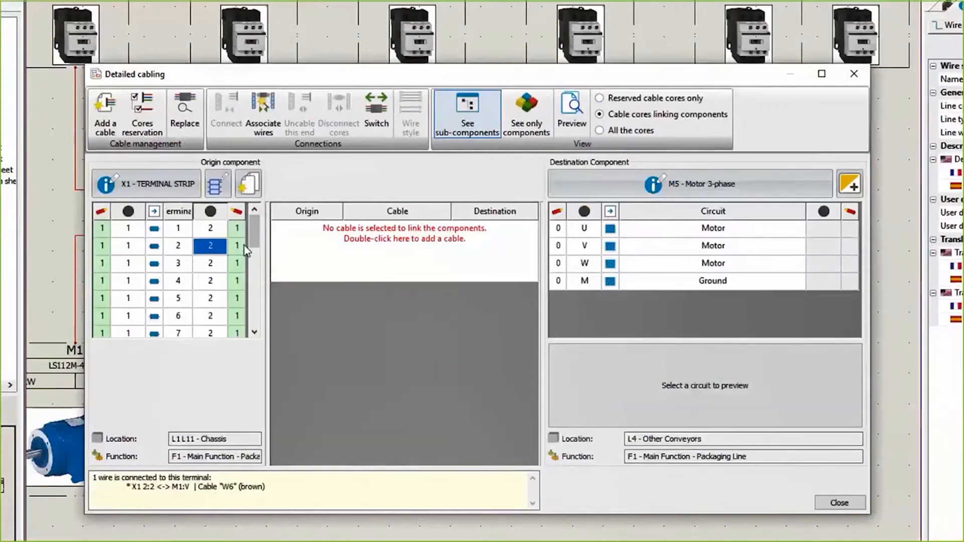
pyautogui.moveTo(254, 235); pyautogui.dragTo(254, 316)
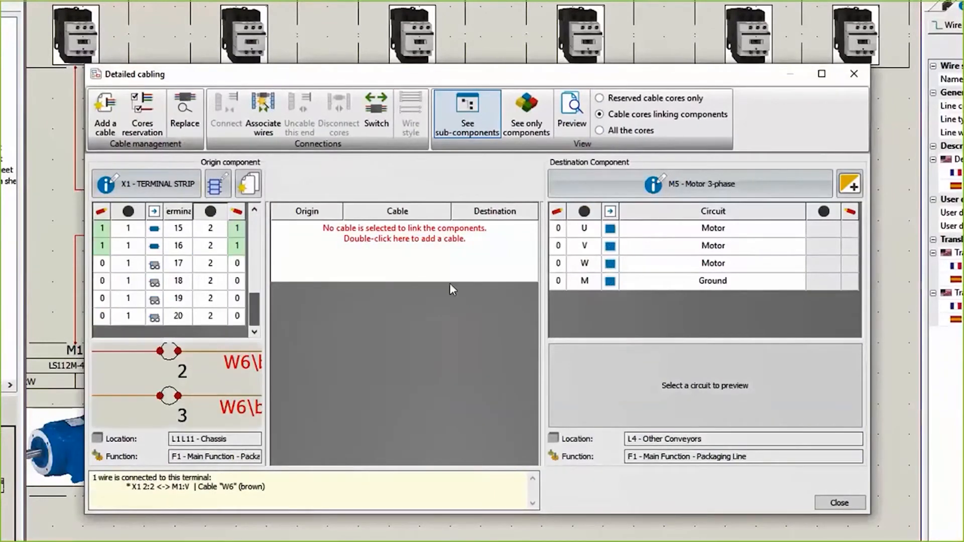
pyautogui.click(584, 230)
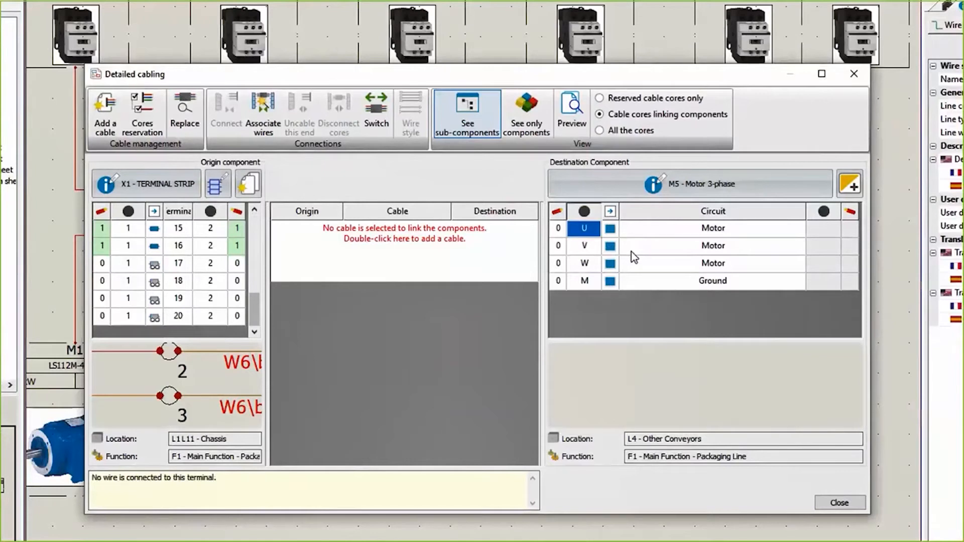
pyautogui.click(140, 122)
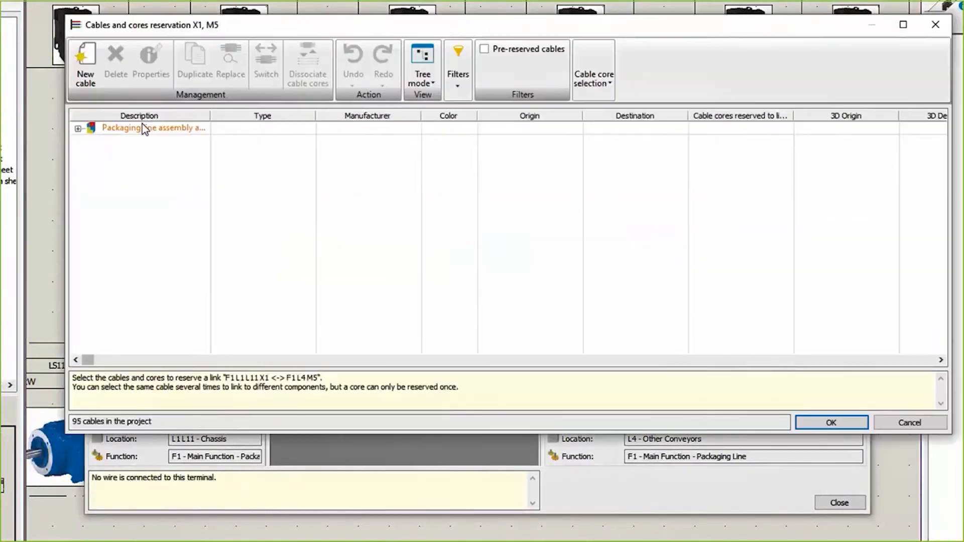
pyautogui.click(79, 130)
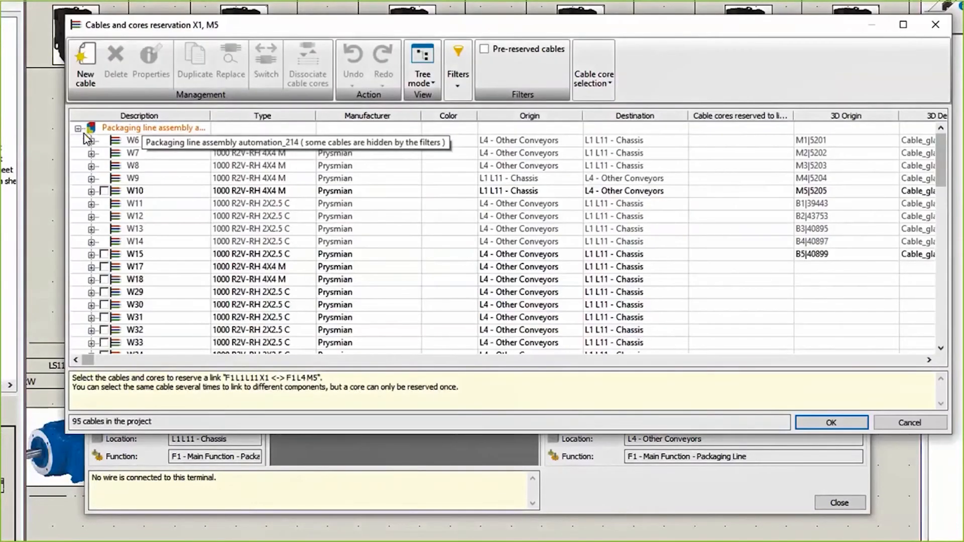
pyautogui.click(103, 191)
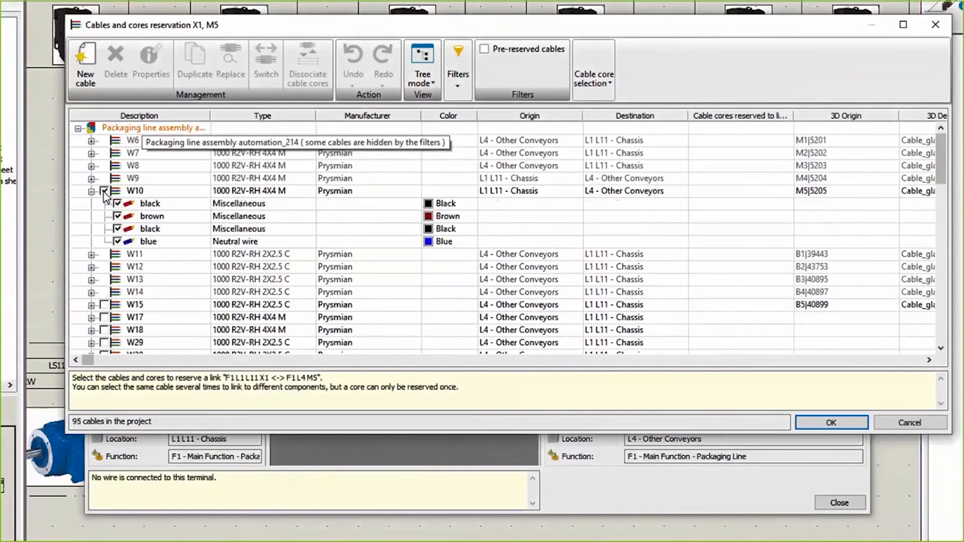
pyautogui.click(831, 423)
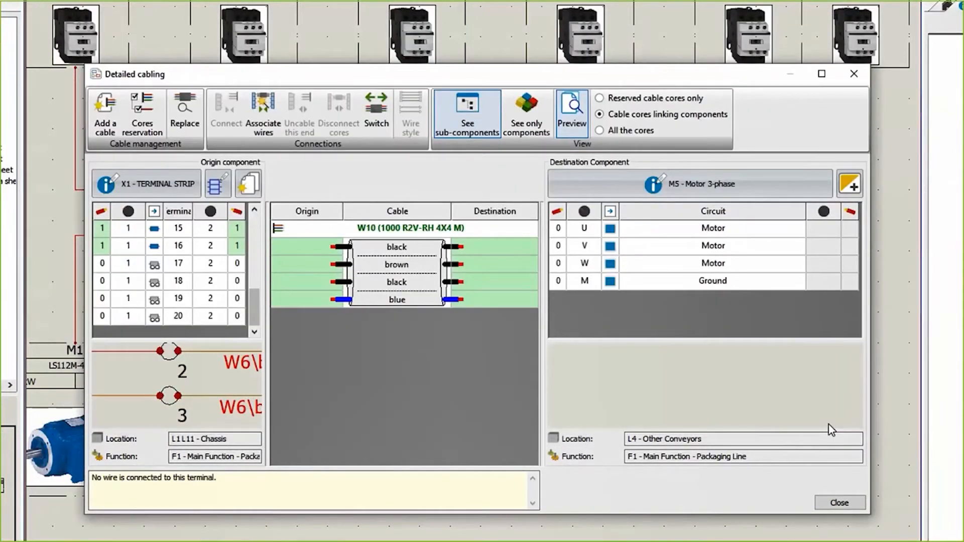
pyautogui.click(850, 493)
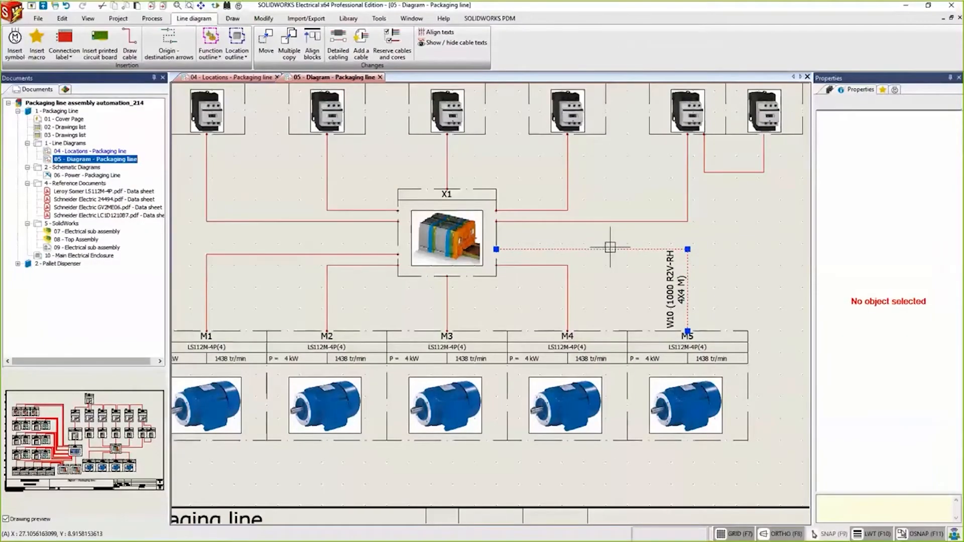
# Show the W10 cable text on the horizontal segment and hide it on the vertical segment.
pyautogui.rightClick(610, 247)
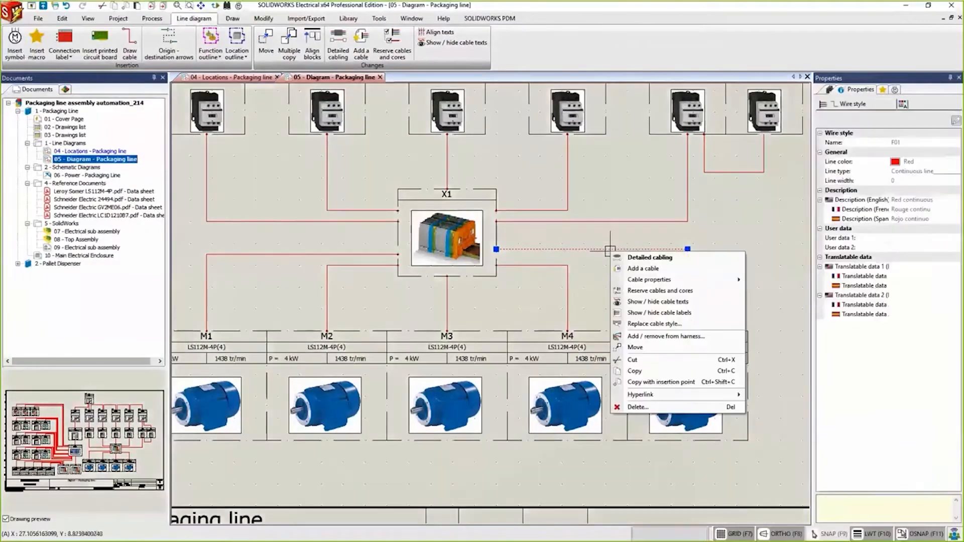
pyautogui.click(627, 302)
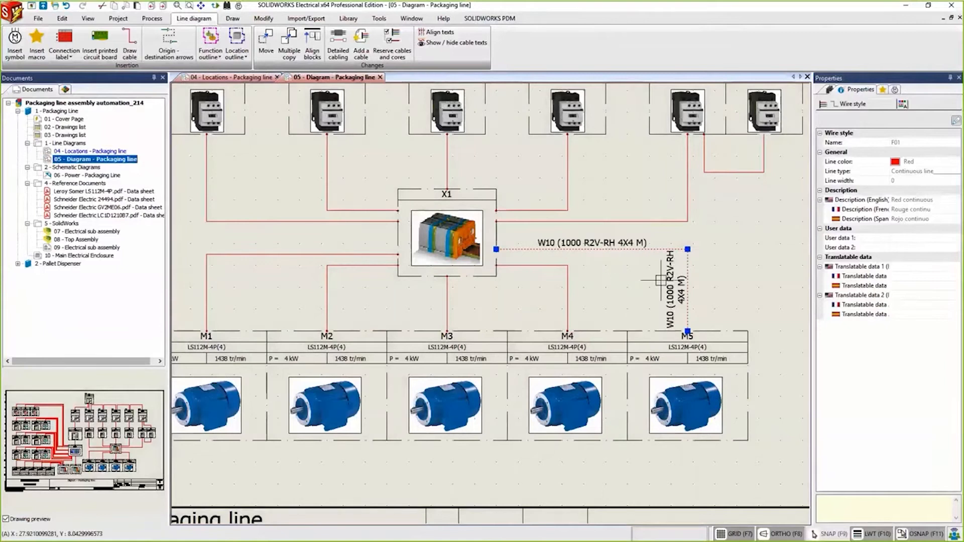
pyautogui.rightClick(687, 265)
pyautogui.click(699, 318)
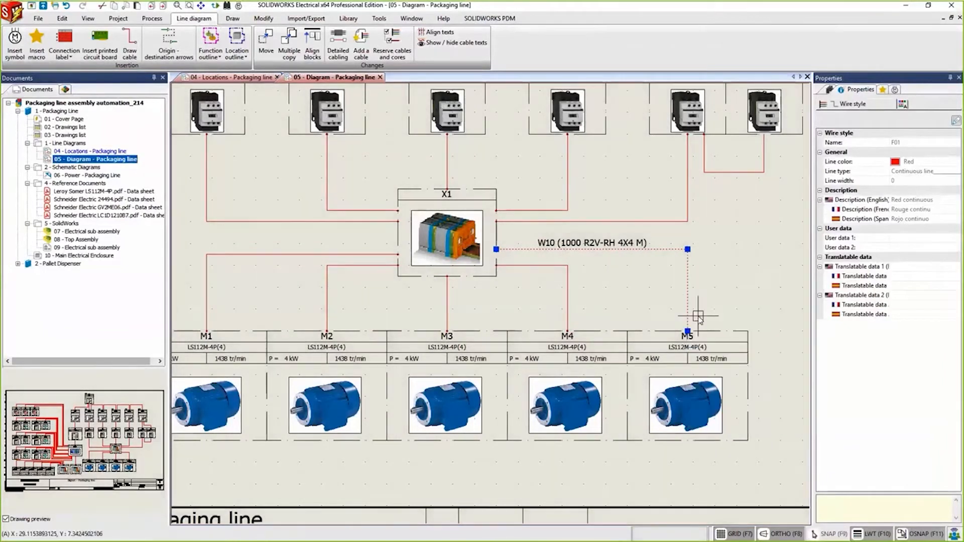
pyautogui.press('Escape')
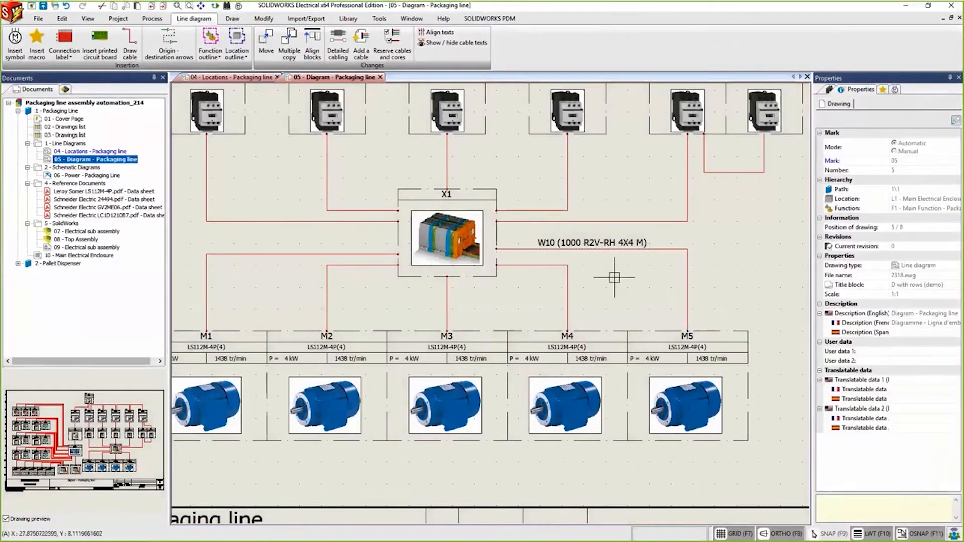
# Open the schematic diagram 06 - Power - Packaging Line.
pyautogui.middleClick(378, 226)
pyautogui.middleClick(377, 226)
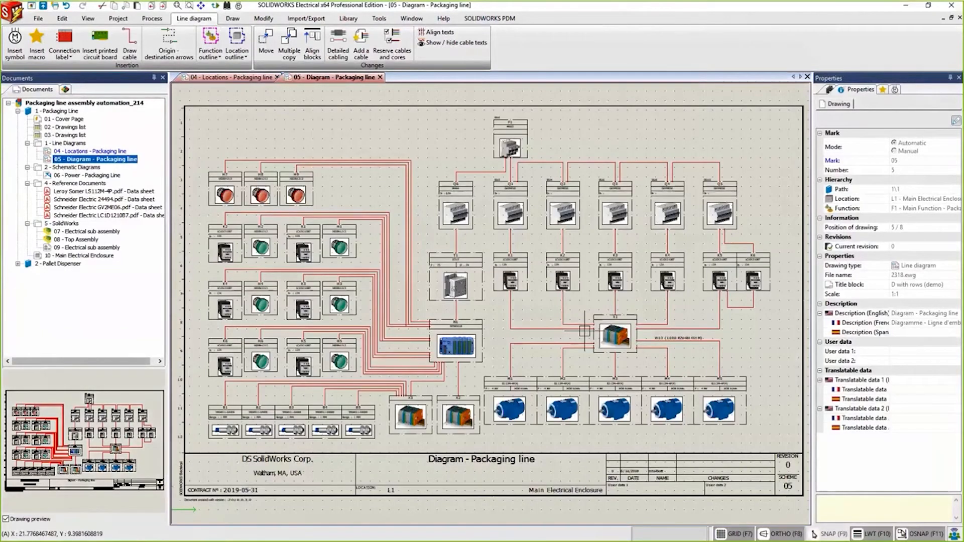
pyautogui.click(87, 176)
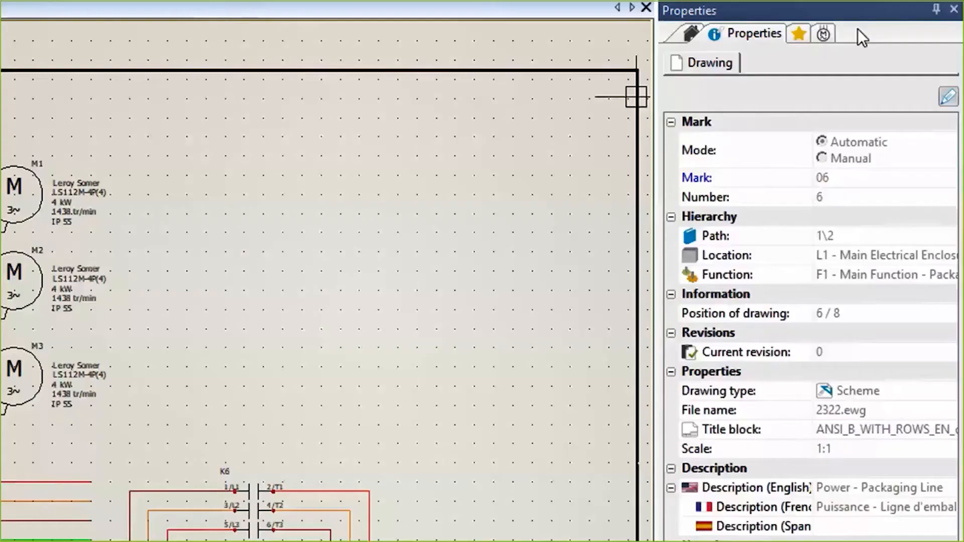
# Search the schematic symbols for "motor", browse the matching symbols, and collapse the search group.
pyautogui.click(894, 88)
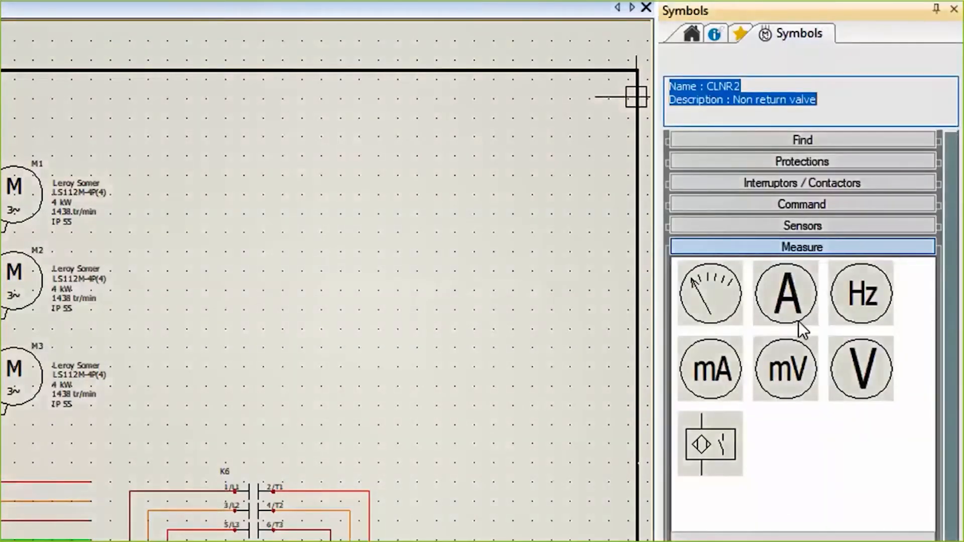
pyautogui.click(808, 139)
pyautogui.click(796, 162)
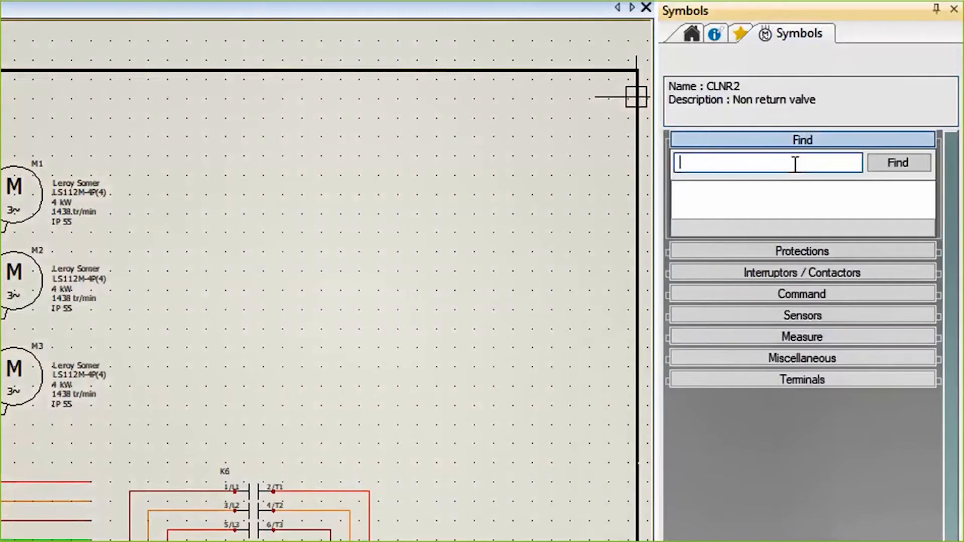
pyautogui.write('motor')
pyautogui.press('Return')
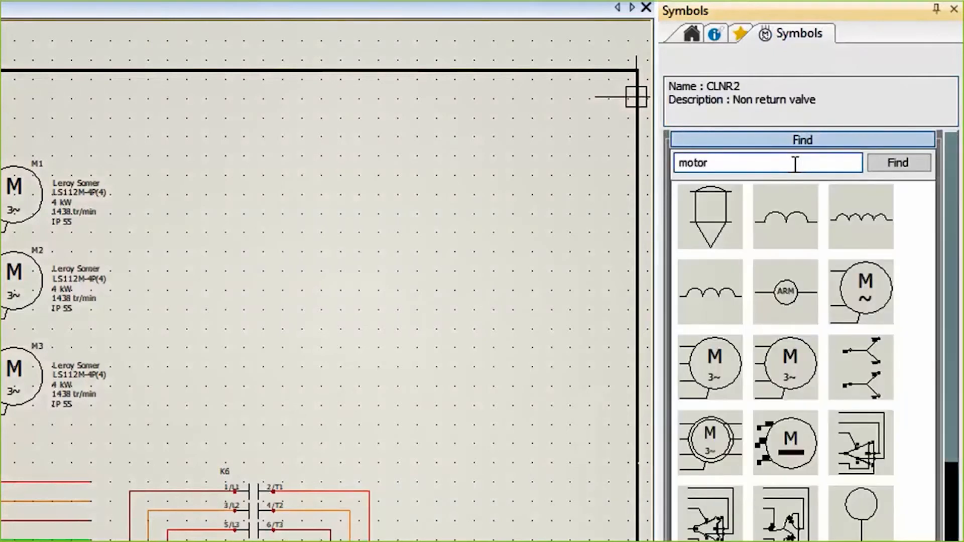
pyautogui.scroll(-3, 821, 387)
pyautogui.scroll(-2, 821, 391)
pyautogui.scroll(5, 823, 396)
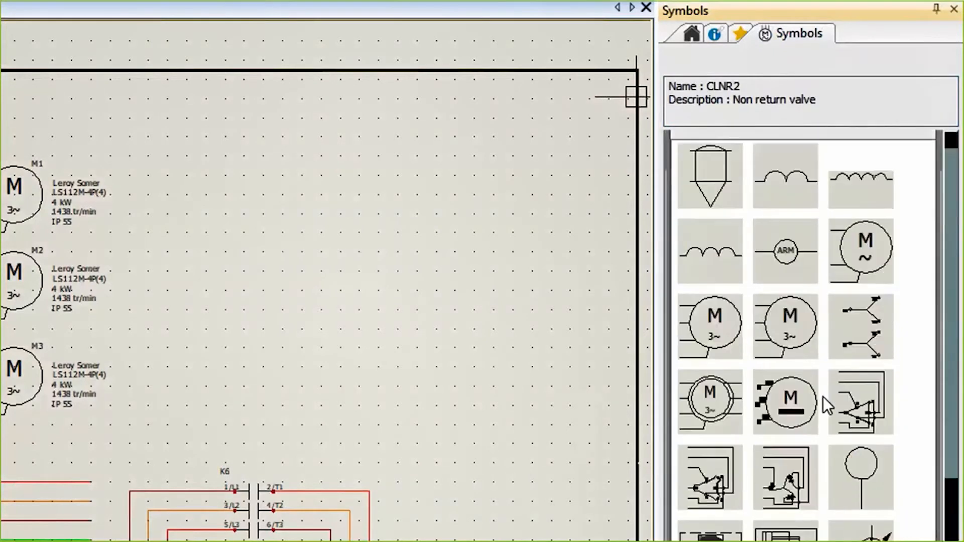
pyautogui.click(915, 161)
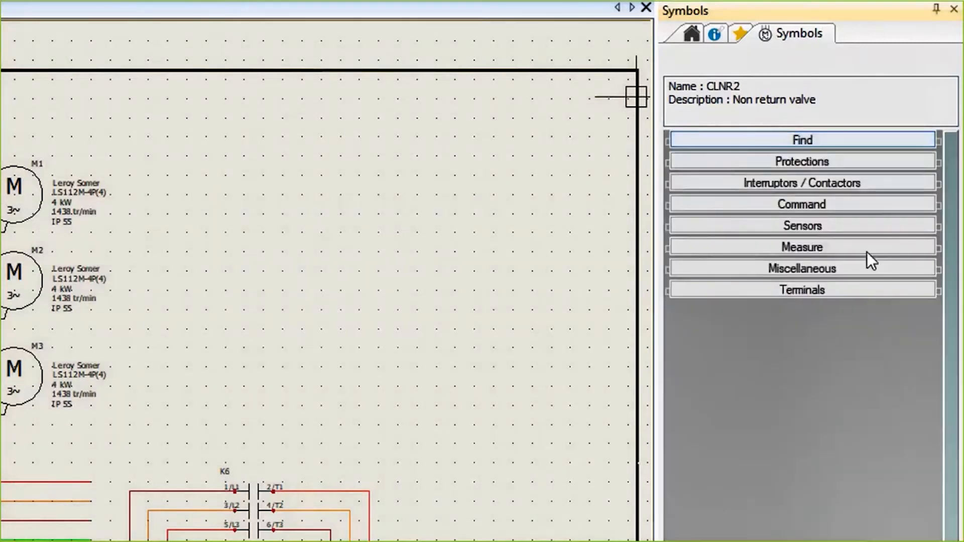
# Place the 3 phase motor symbol from the Miscellaneous group at the open ends of the K4 wires.
pyautogui.click(850, 270)
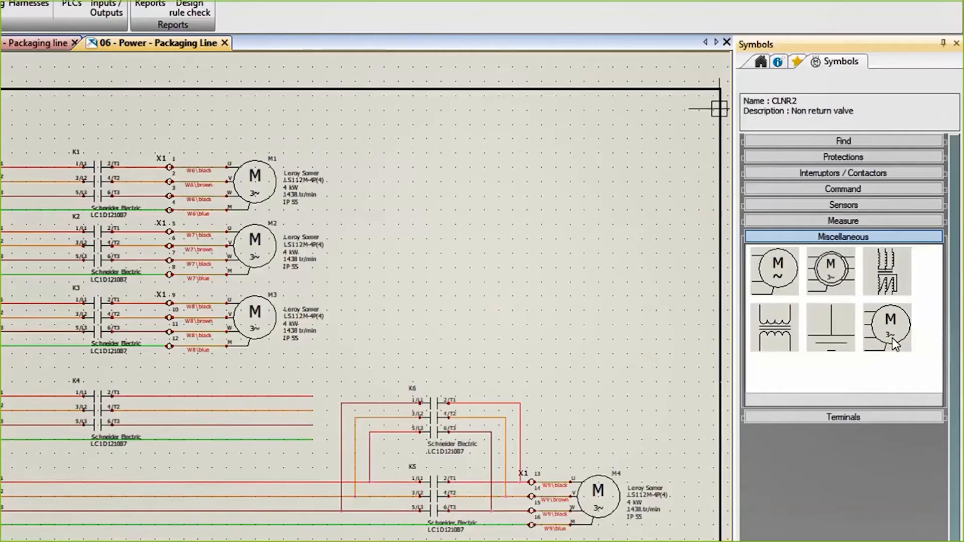
pyautogui.click(865, 382)
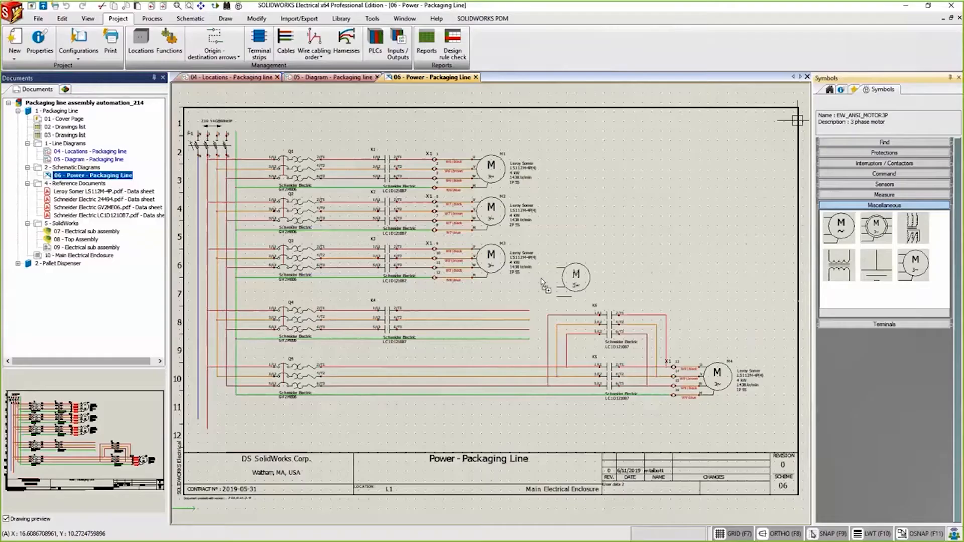
pyautogui.click(474, 311)
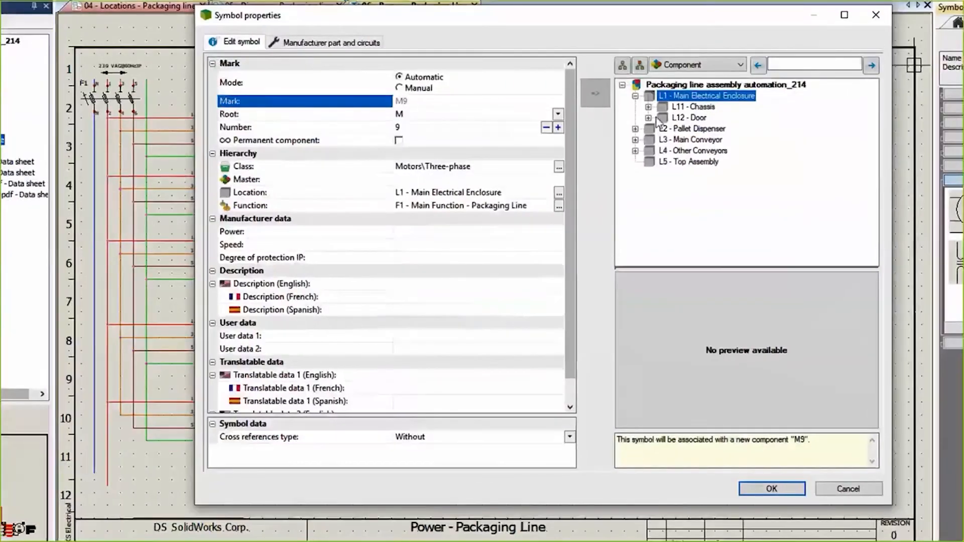
# Associate the new motor symbol with the existing component =F1-M5 in location L4 - Other Conveyors.
pyautogui.click(635, 150)
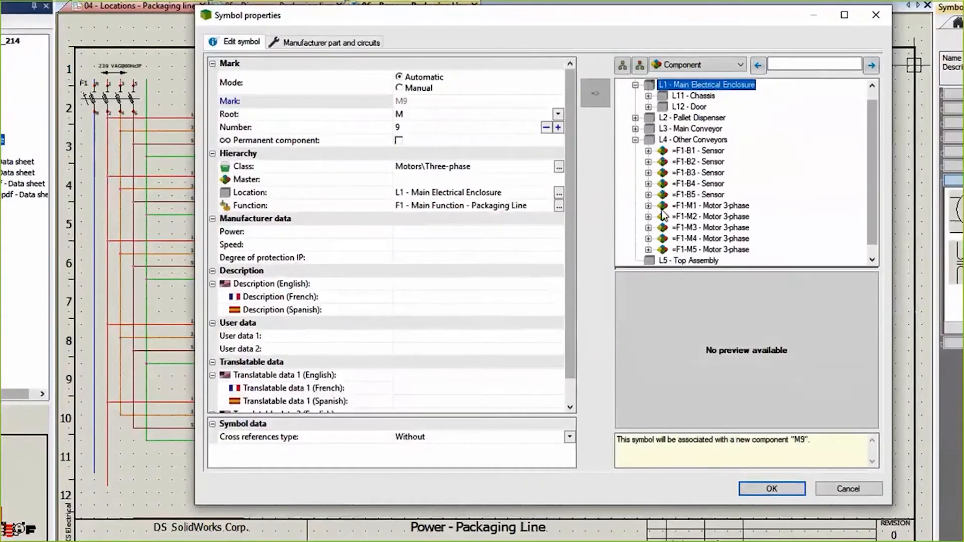
pyautogui.click(675, 249)
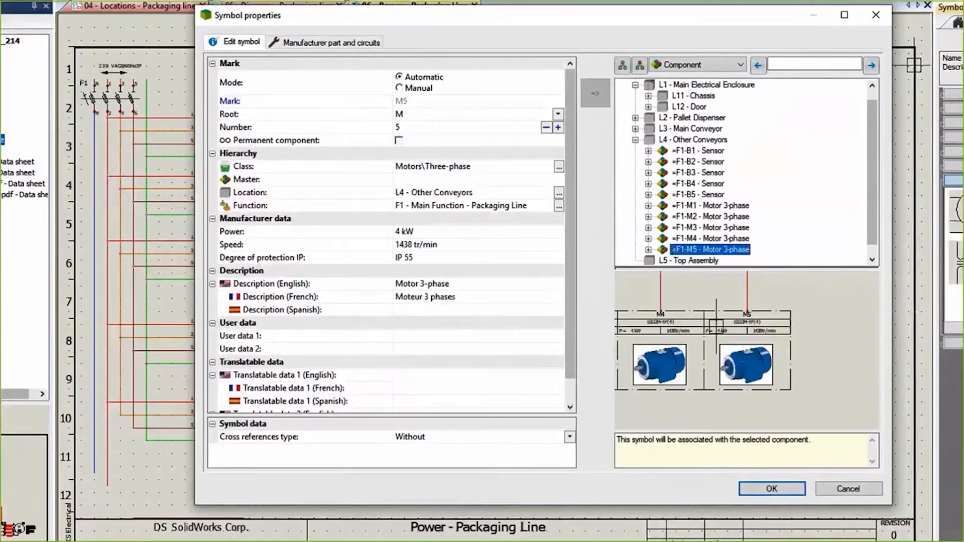
pyautogui.scroll(-4, 729, 337)
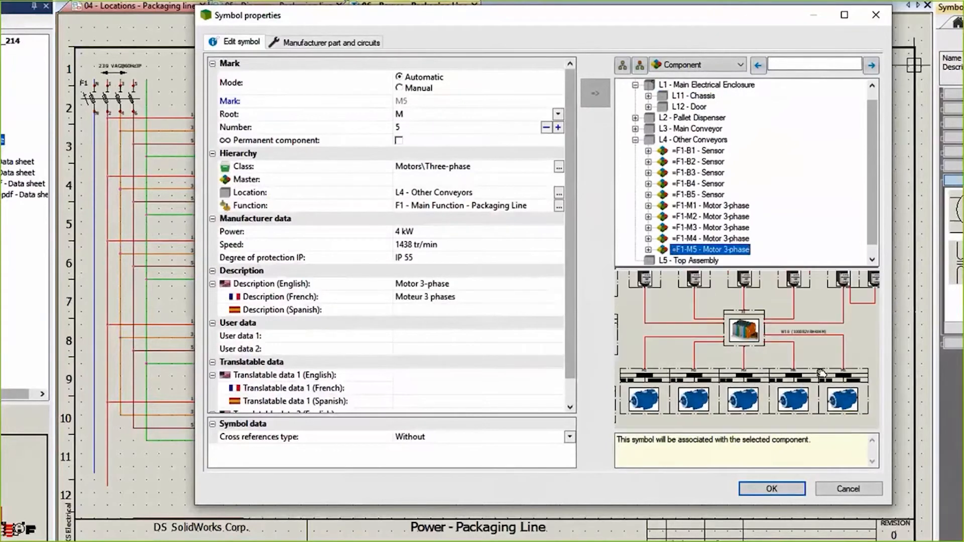
pyautogui.scroll(4, 665, 327)
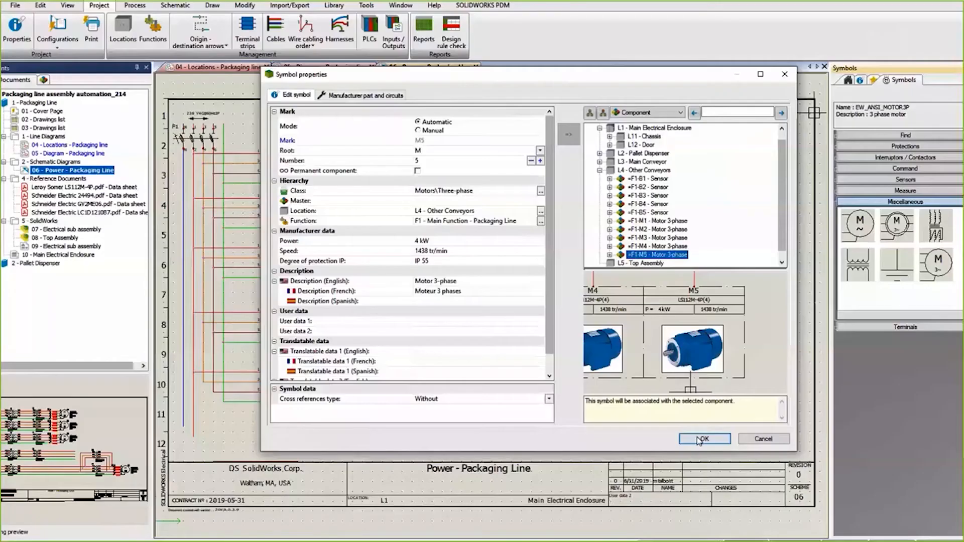
pyautogui.click(702, 439)
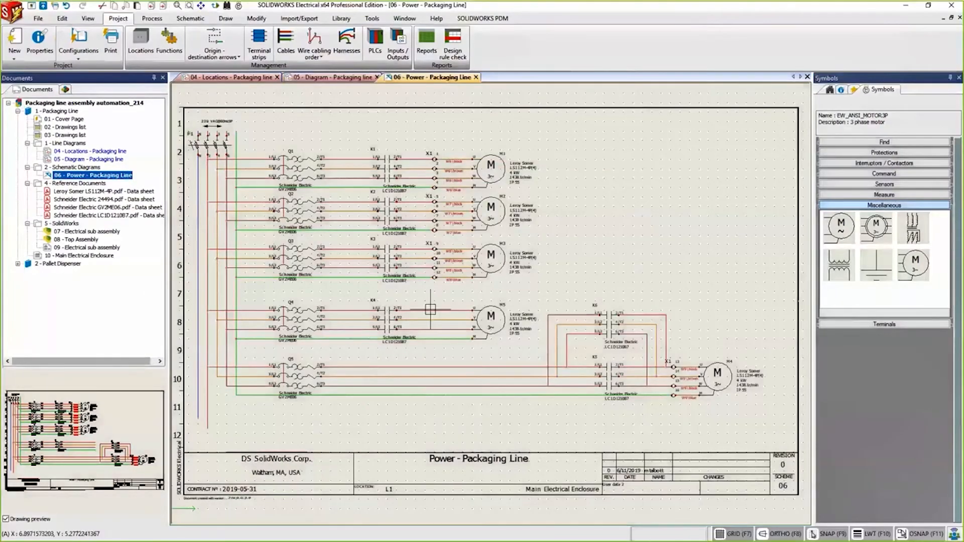
# Insert multiple terminals along a vertical axis line crossing the four wires between K4 and M5, oriented towards the motor.
pyautogui.scroll(3, 428, 311)
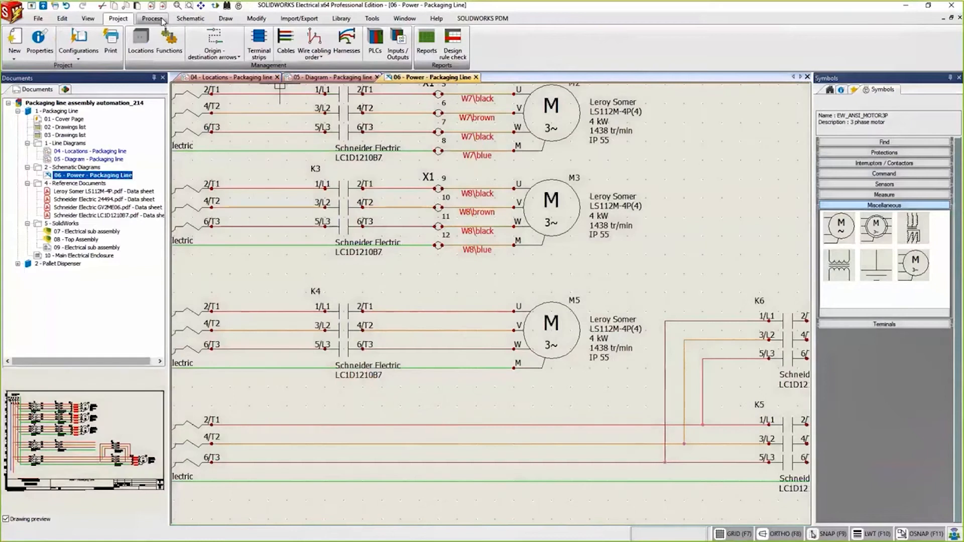
pyautogui.click(190, 19)
pyautogui.click(308, 41)
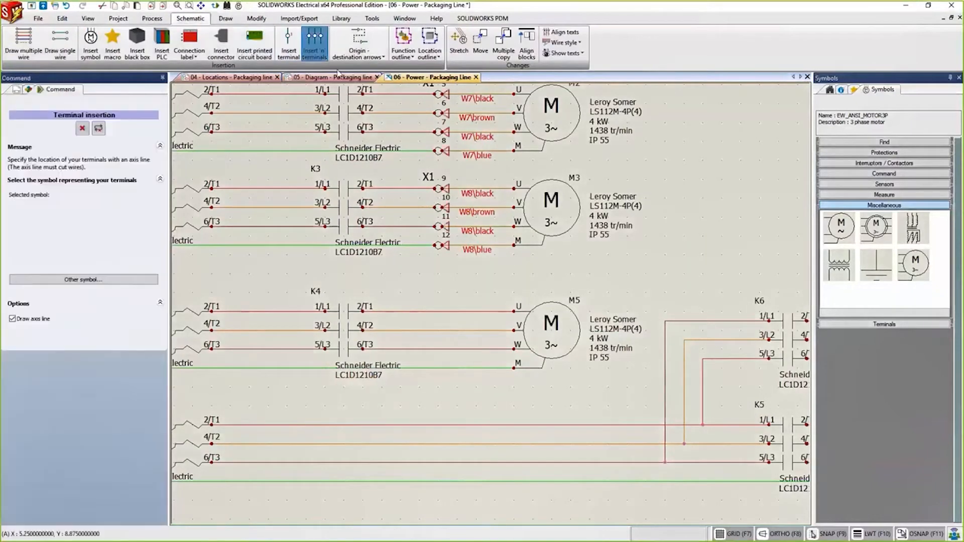
pyautogui.click(437, 301)
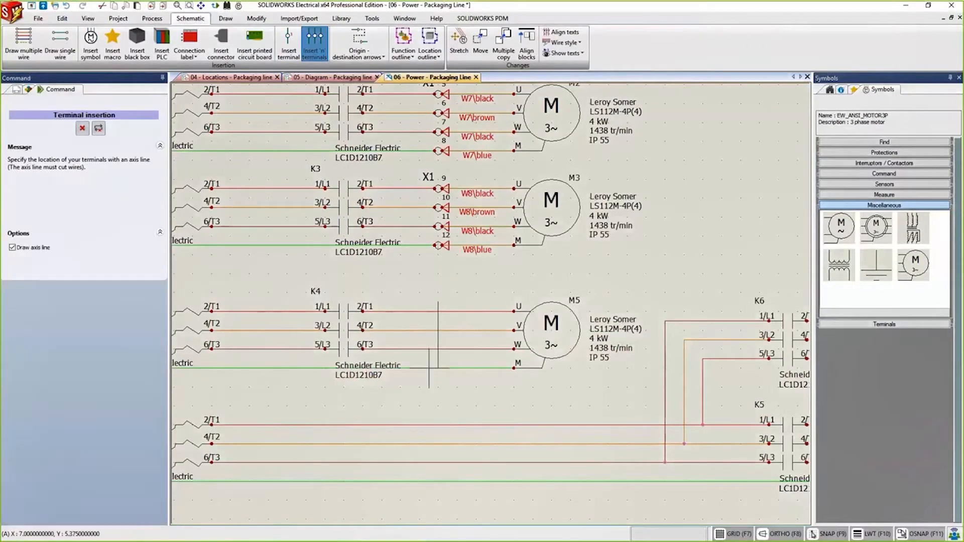
pyautogui.click(438, 387)
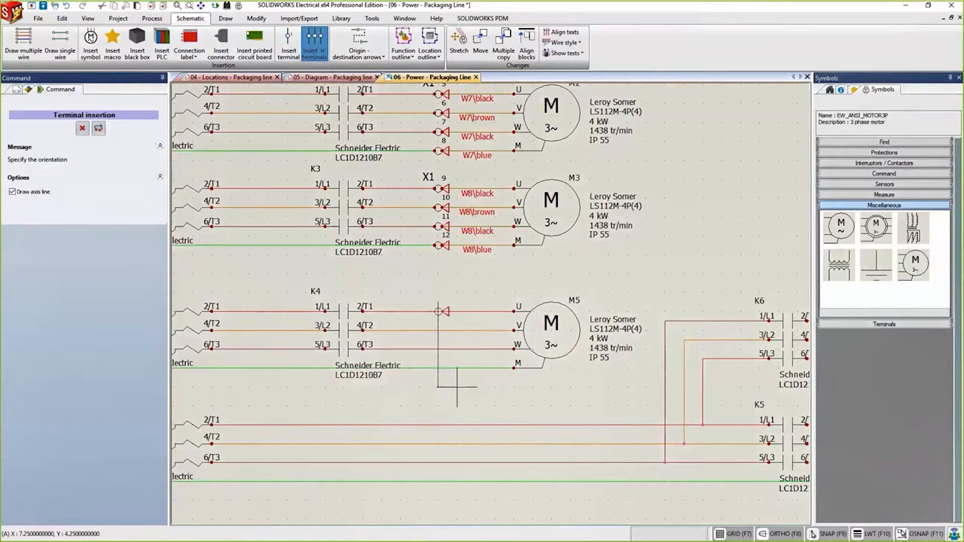
pyautogui.click(457, 387)
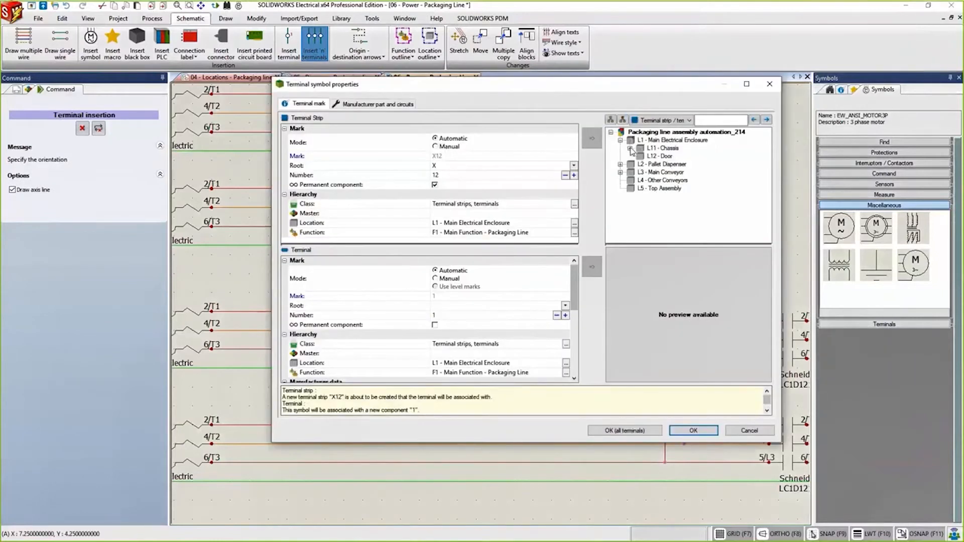
# Associate all the new terminals with terminal strip =F1-X1 in location L11 - Chassis.
pyautogui.click(630, 149)
pyautogui.click(653, 156)
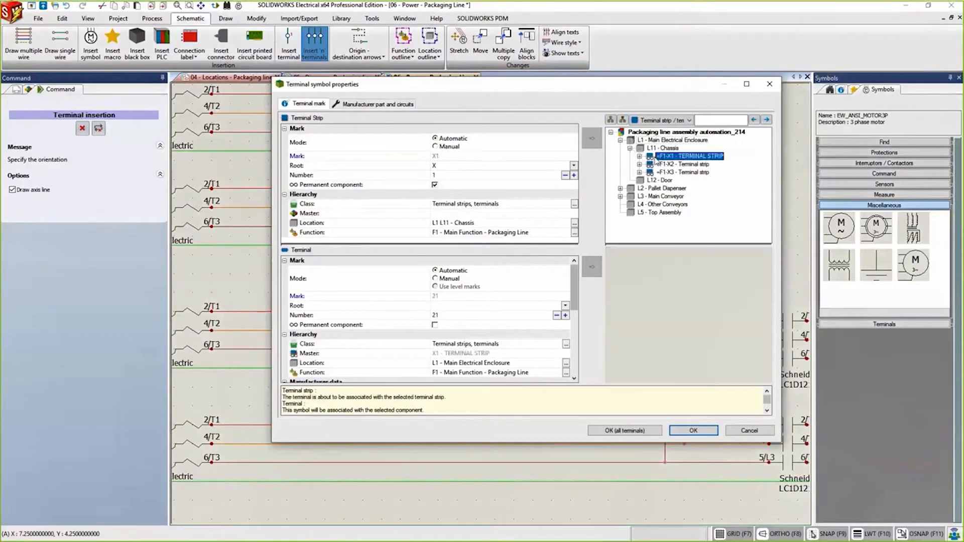
pyautogui.click(641, 432)
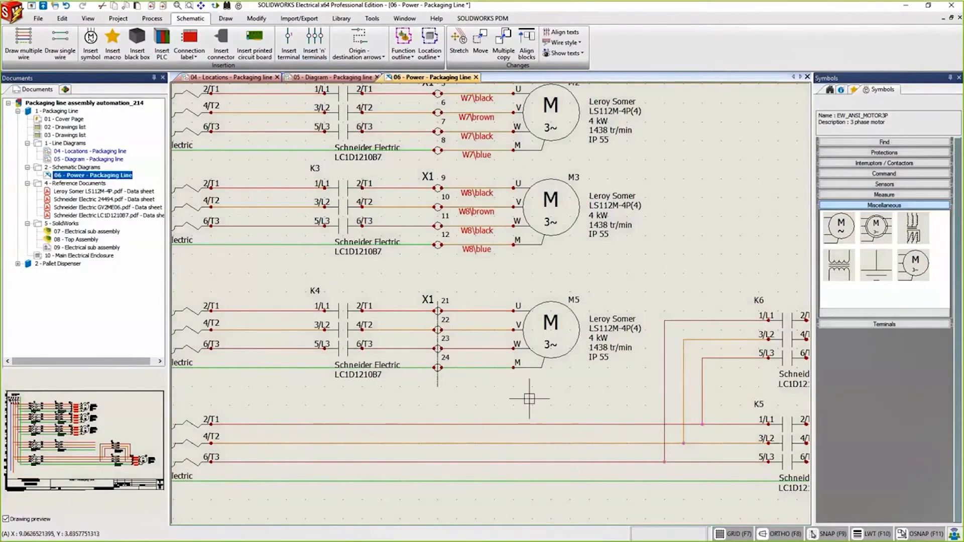
# Open terminal strip X1 for editing from its terminal 21 on the K4 to M5 wires.
pyautogui.scroll(2, 430, 312)
pyautogui.scroll(2, 430, 312)
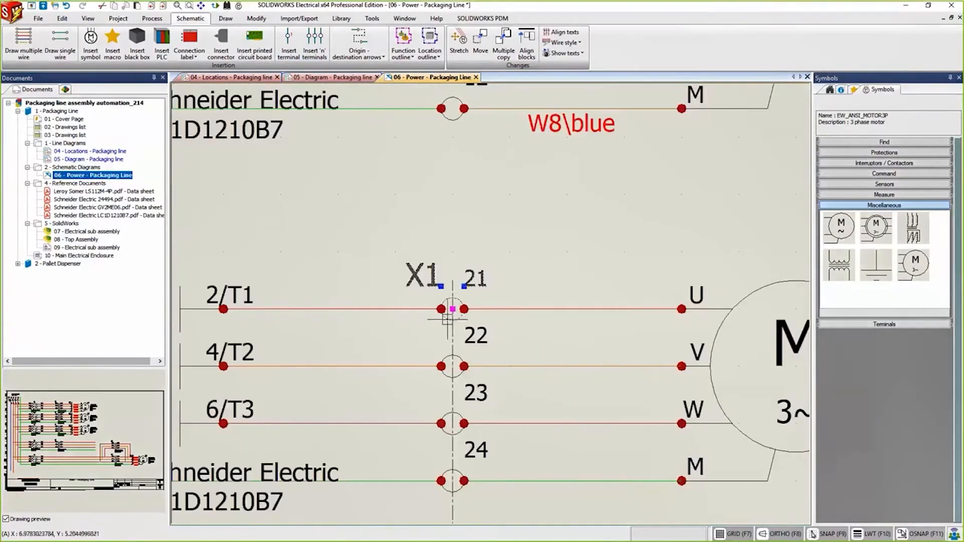
pyautogui.rightClick(447, 318)
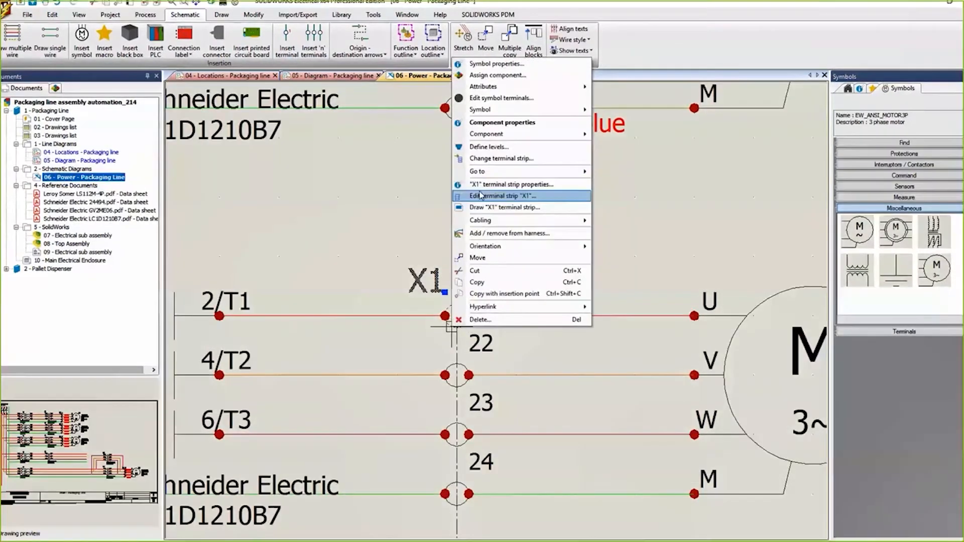
pyautogui.click(496, 193)
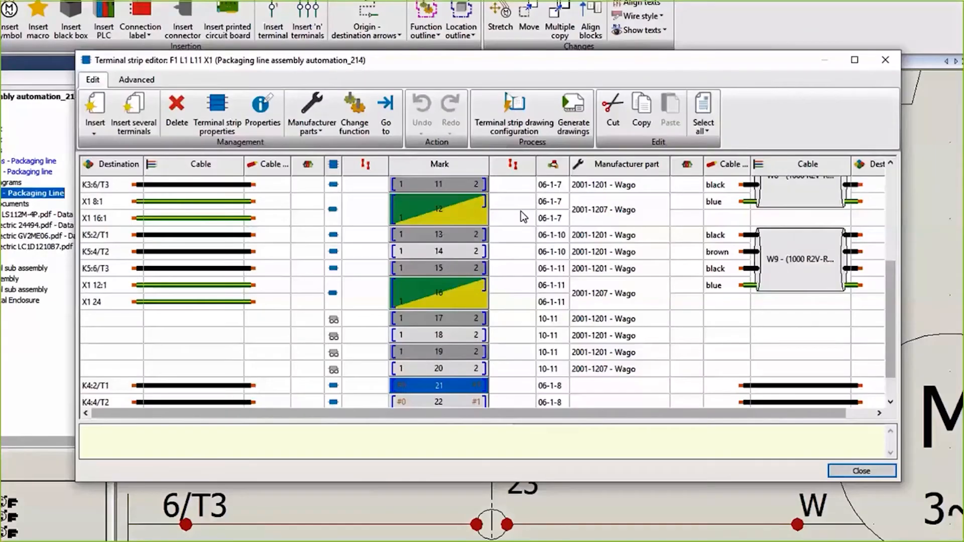
# Assign the Wago manufacturer part 2001-1201 to terminals 21, 22 and 23, filtering the references by 2001.
pyautogui.scroll(-1, 523, 217)
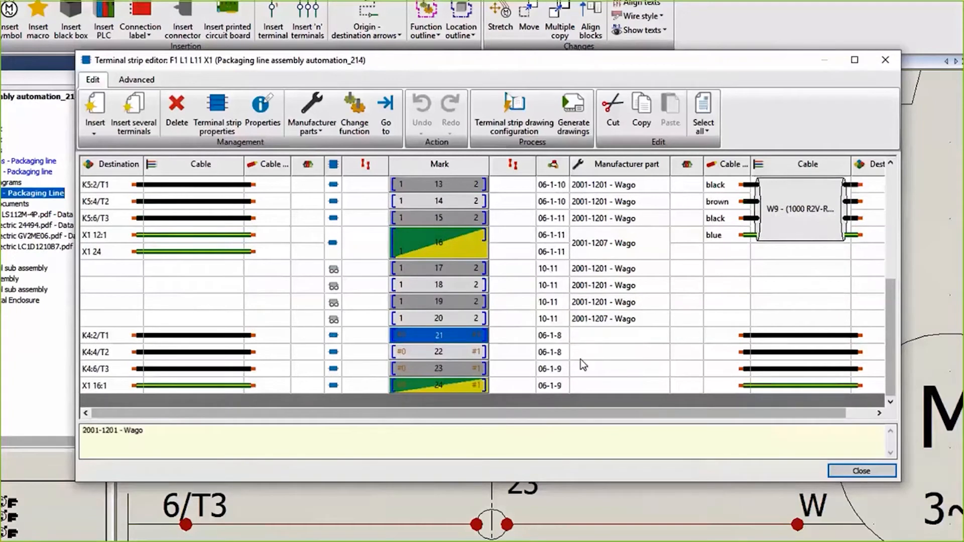
pyautogui.moveTo(585, 336); pyautogui.dragTo(592, 370)
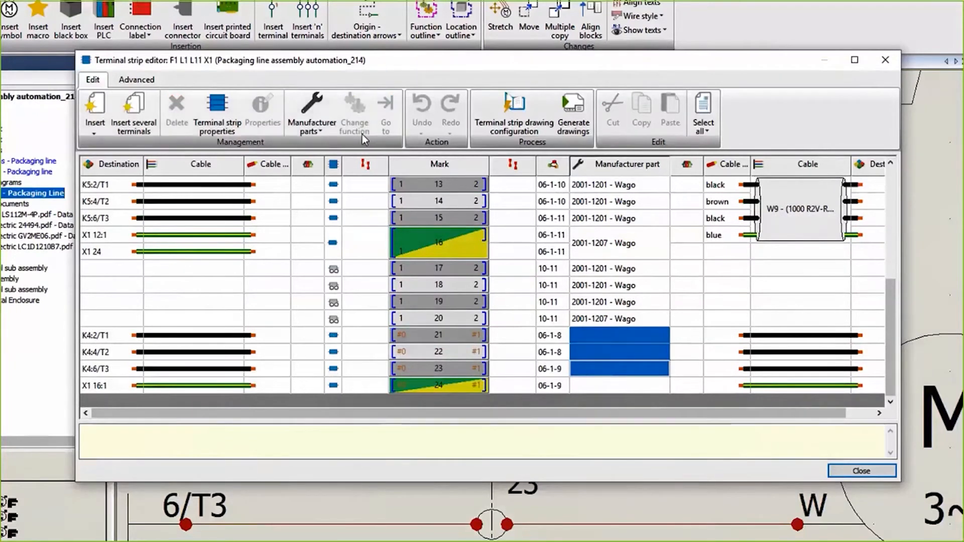
pyautogui.click(315, 116)
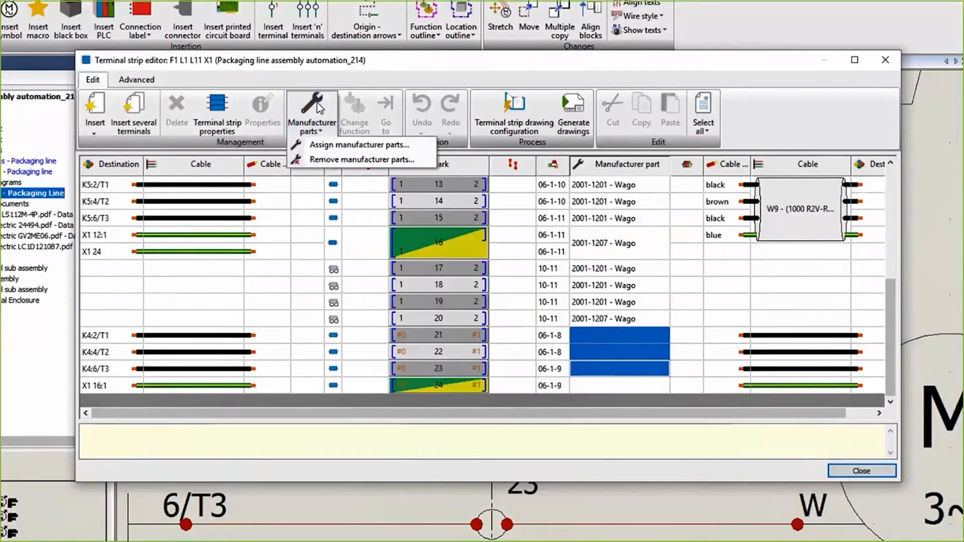
pyautogui.click(321, 144)
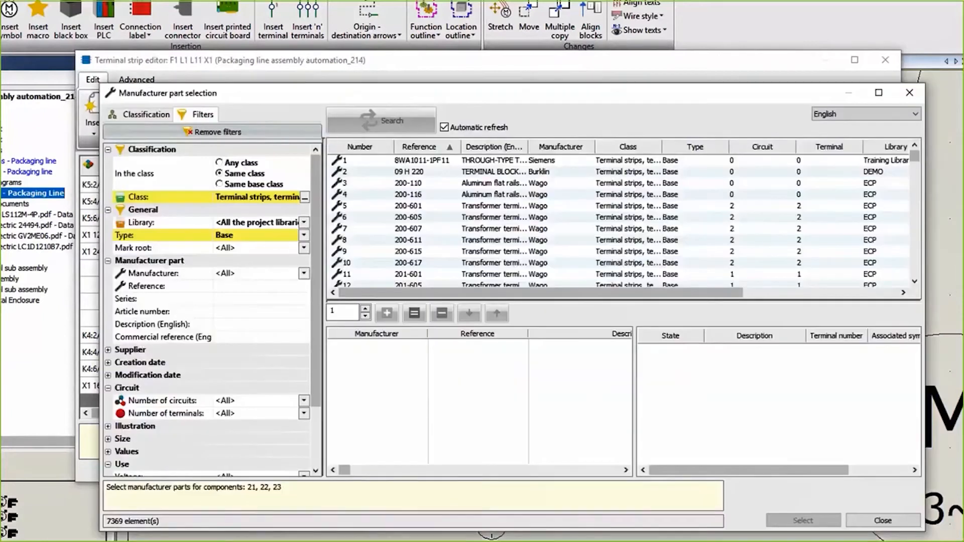
pyautogui.click(222, 290)
pyautogui.write('2')
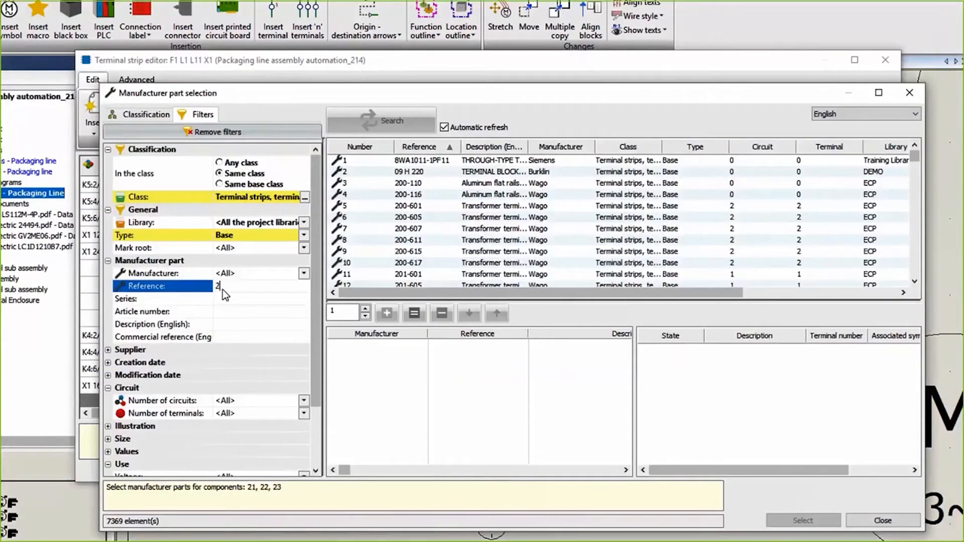
pyautogui.write('001')
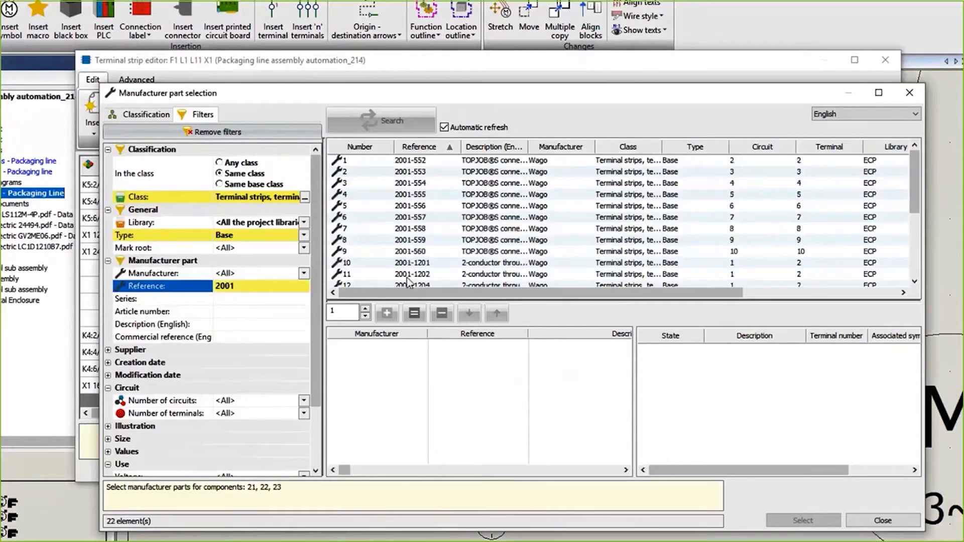
pyautogui.click(456, 263)
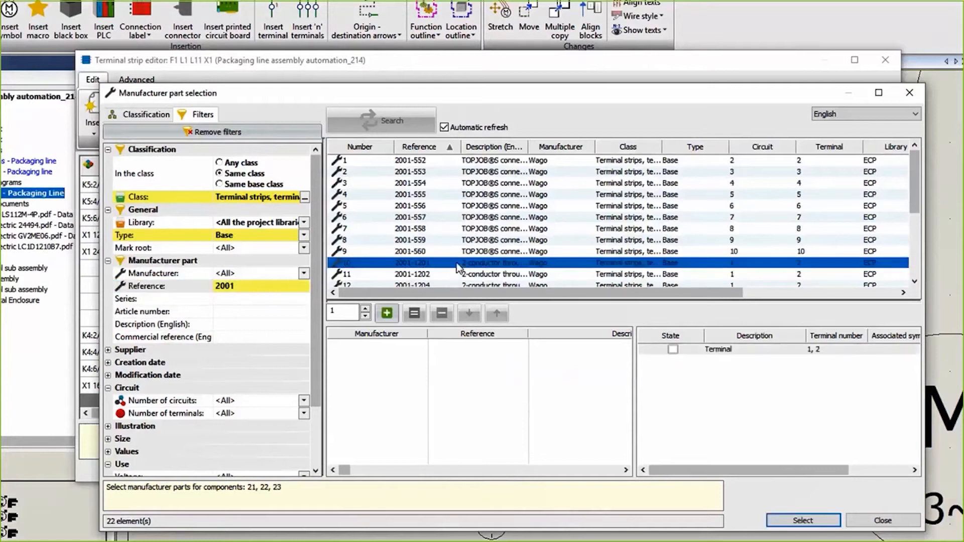
pyautogui.click(387, 314)
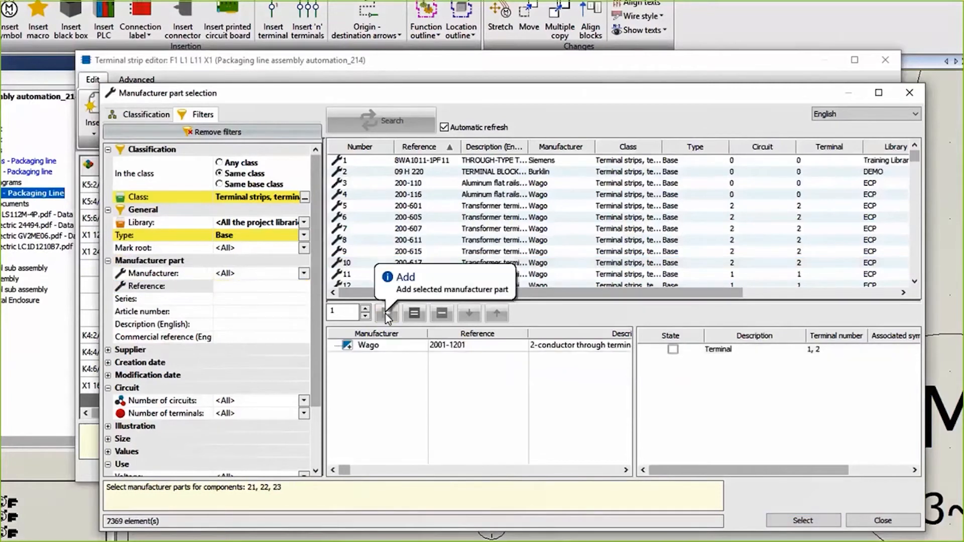
pyautogui.click(802, 520)
# Assign the Wago manufacturer part 2001-1207 to terminal 24, filtering the references by 2001, and close the terminal strip editor.
pyautogui.click(604, 385)
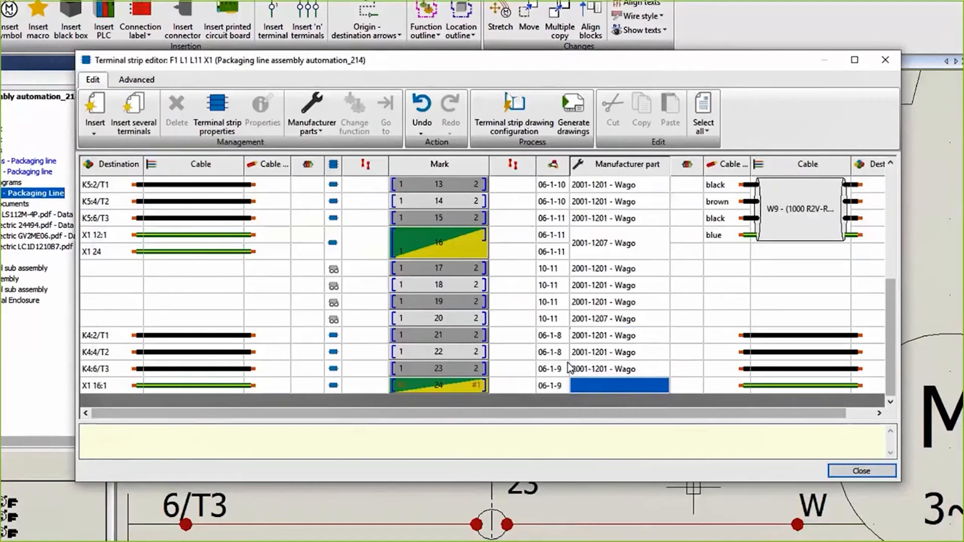
pyautogui.click(320, 104)
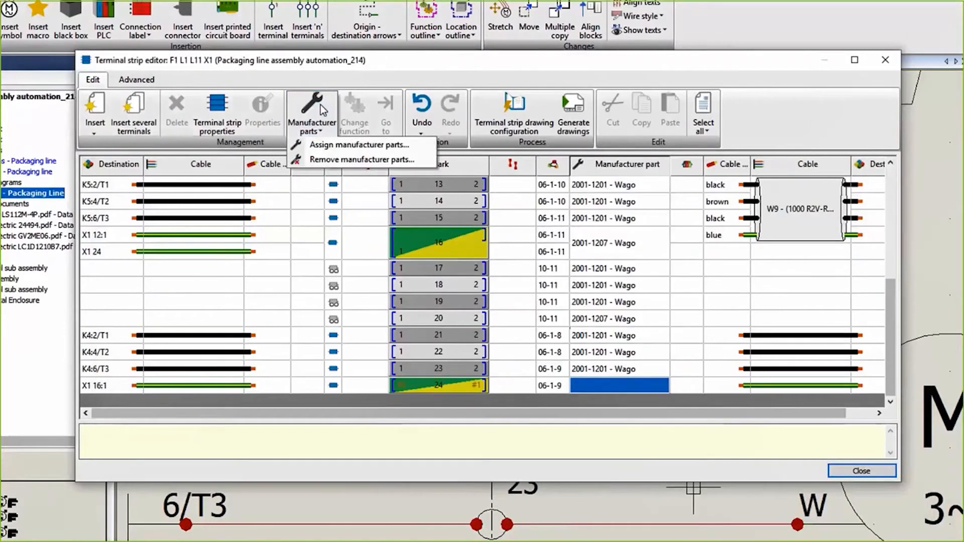
pyautogui.click(317, 146)
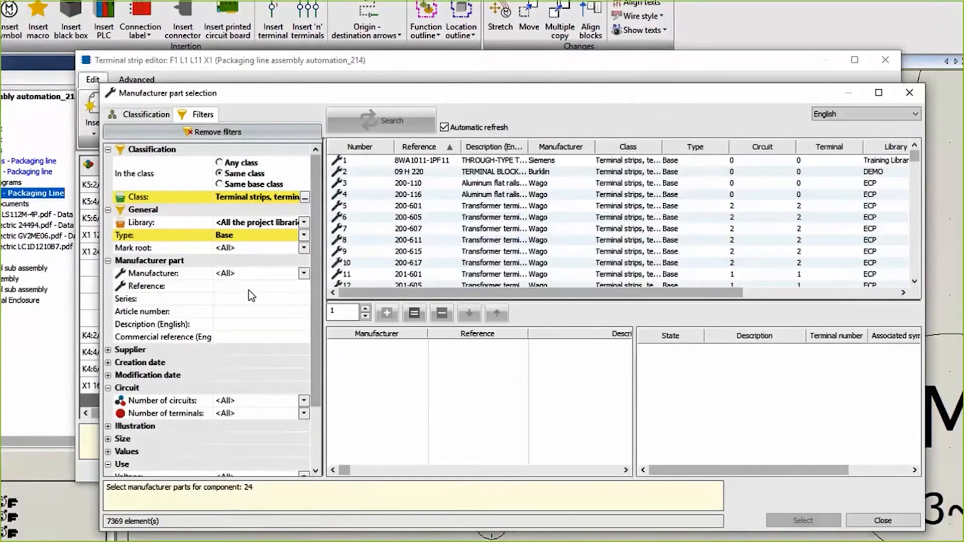
pyautogui.click(250, 287)
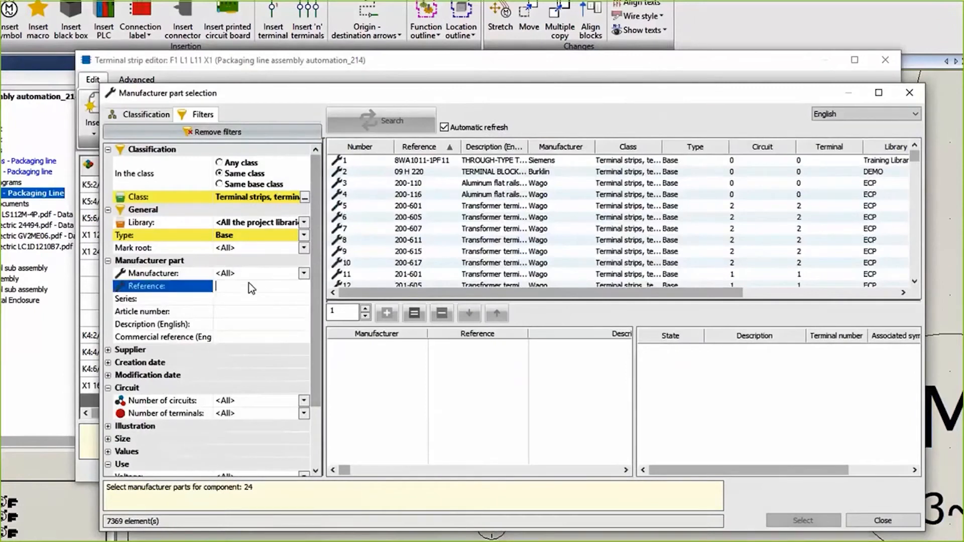
pyautogui.write('2001')
pyautogui.press('Return')
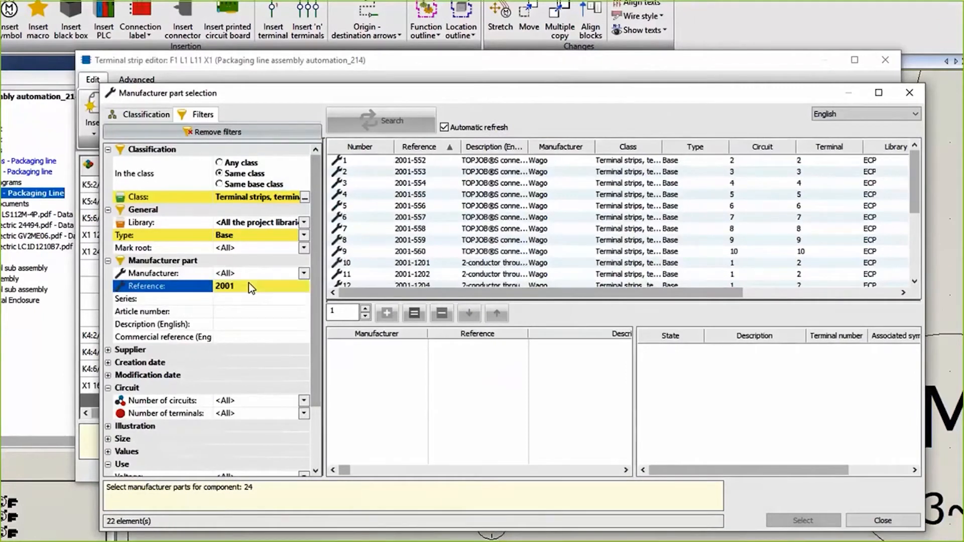
pyautogui.scroll(-1, 458, 272)
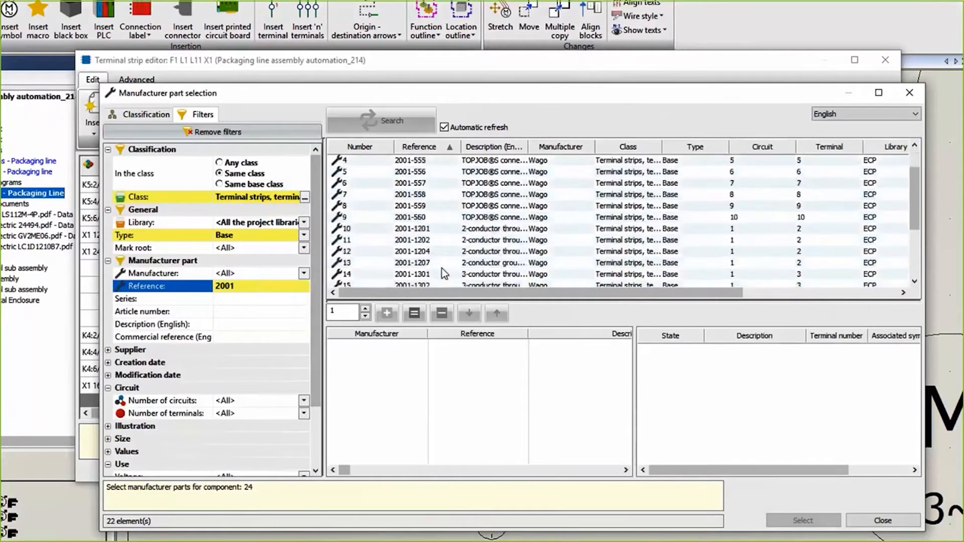
pyautogui.click(440, 264)
pyautogui.click(387, 315)
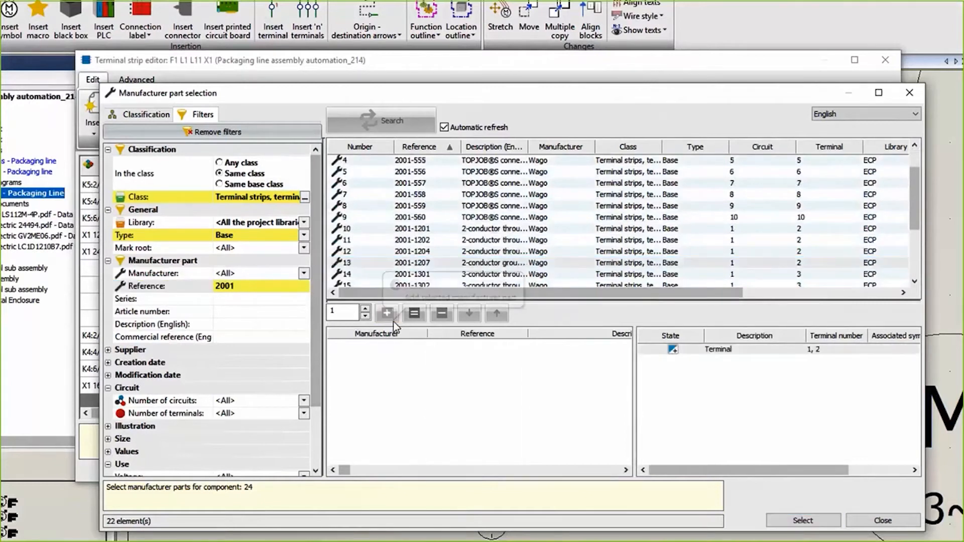
pyautogui.click(808, 521)
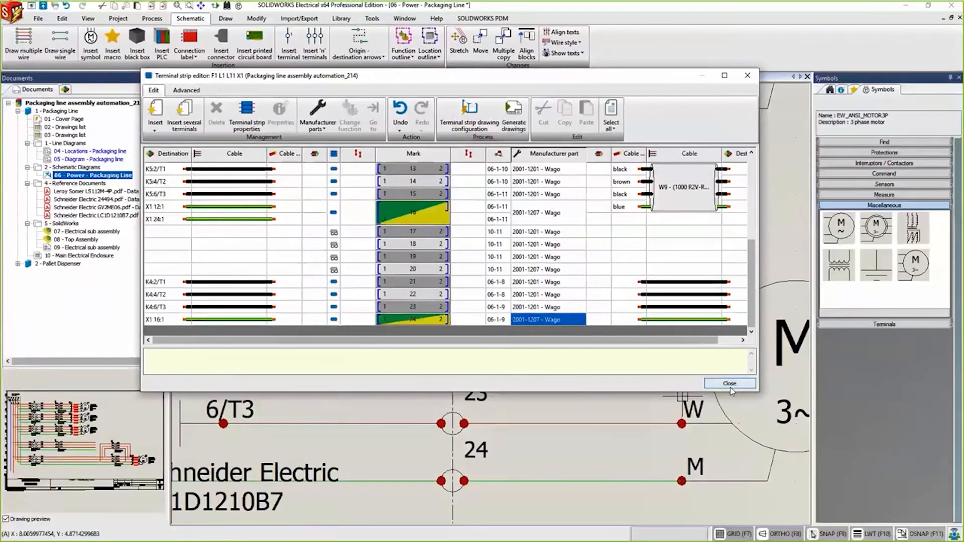
pyautogui.click(740, 390)
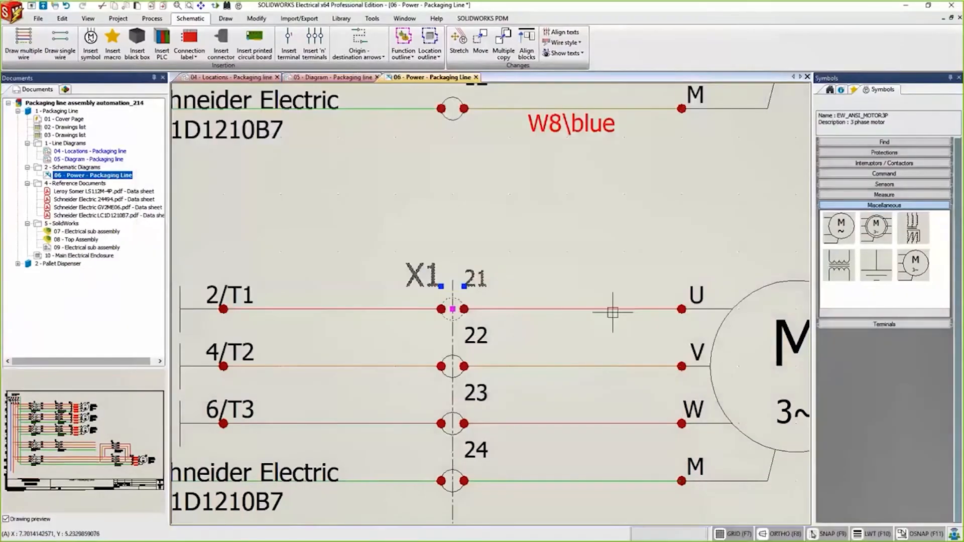
# Open cable core association for the four wires between X1 terminals 21 to 24 and motor M5.
pyautogui.click(587, 366)
pyautogui.click(576, 424)
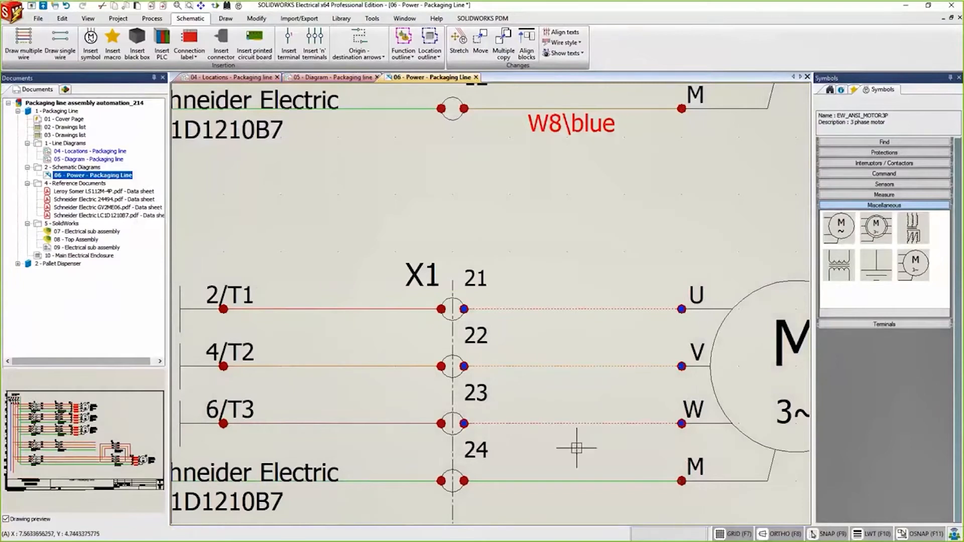
pyautogui.click(567, 482)
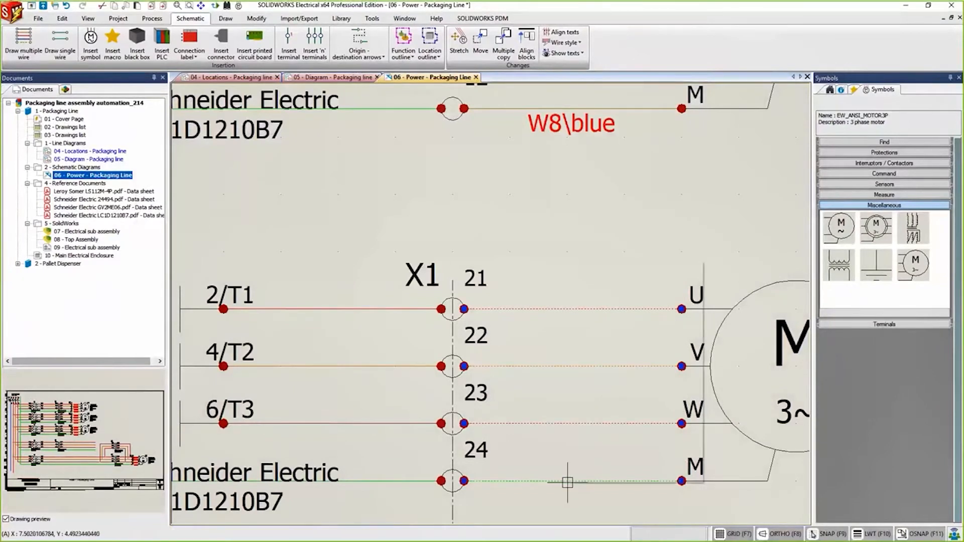
pyautogui.rightClick(568, 481)
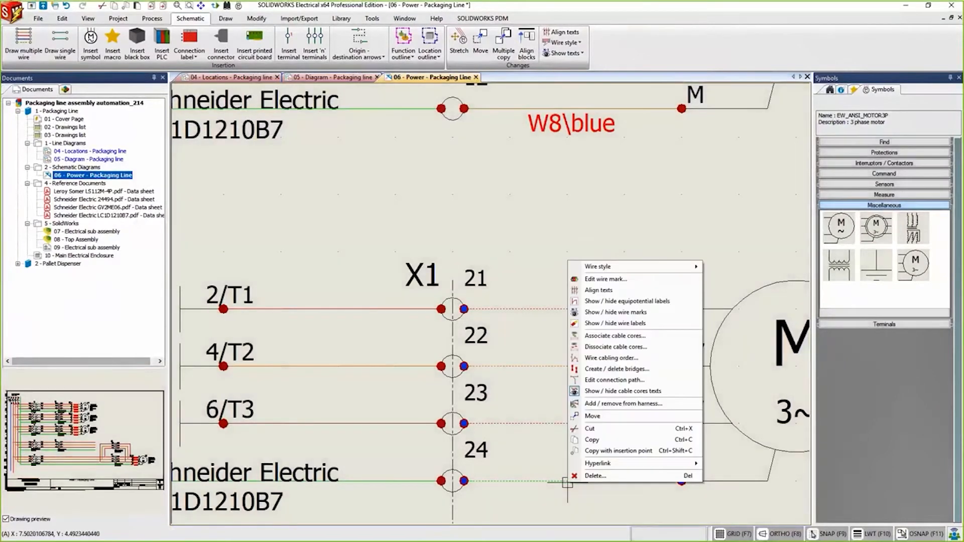
pyautogui.click(602, 336)
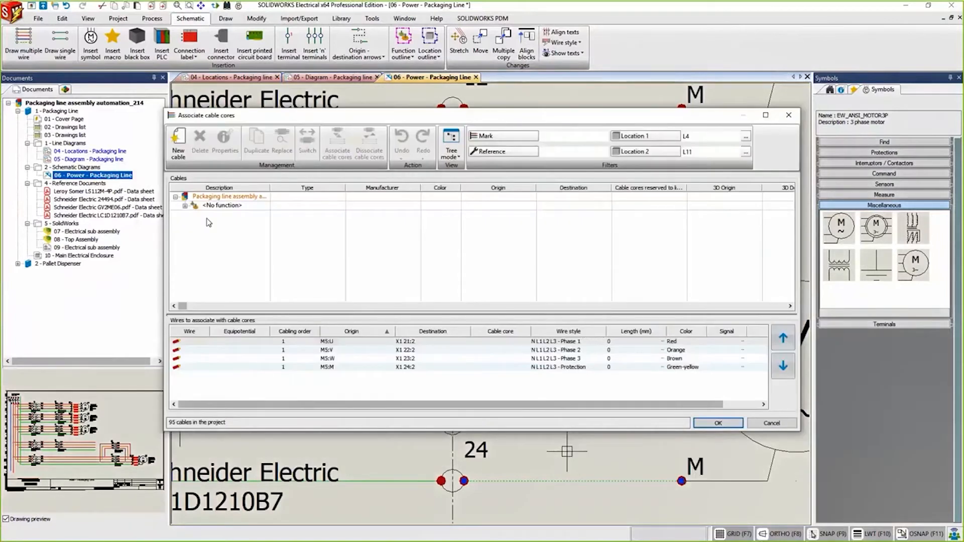
# Associate the black, brown, black and blue cores of cable W10 with the four M5 wires, in order.
pyautogui.click(186, 205)
pyautogui.click(195, 242)
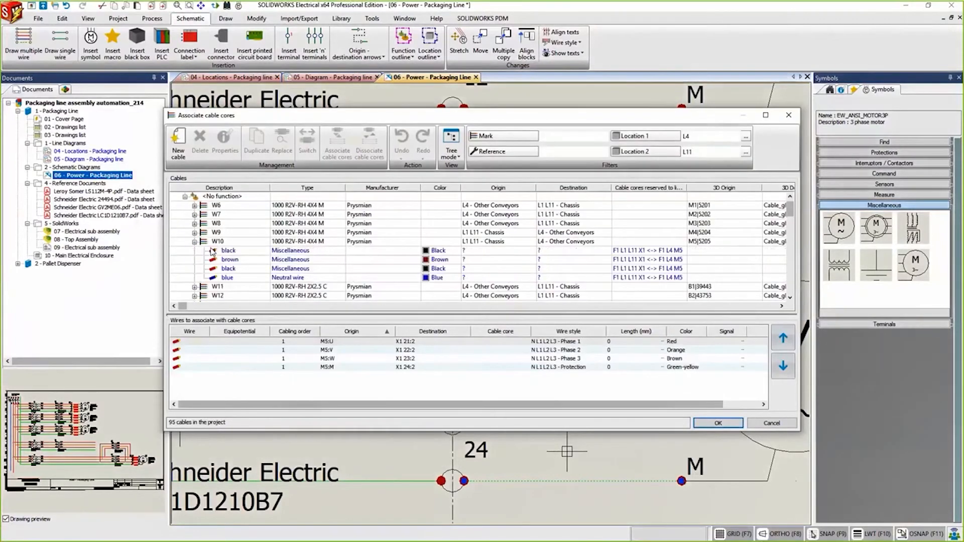
pyautogui.click(228, 251)
pyautogui.keyDown('shift'); pyautogui.click(239, 277); pyautogui.keyUp('shift')
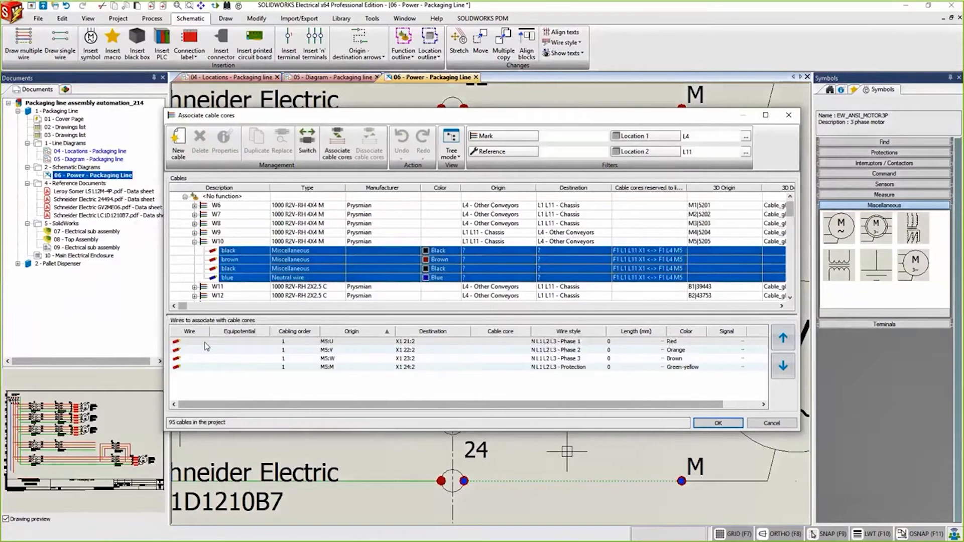
pyautogui.click(206, 342)
pyautogui.keyDown('shift'); pyautogui.click(196, 367); pyautogui.keyUp('shift')
pyautogui.click(337, 144)
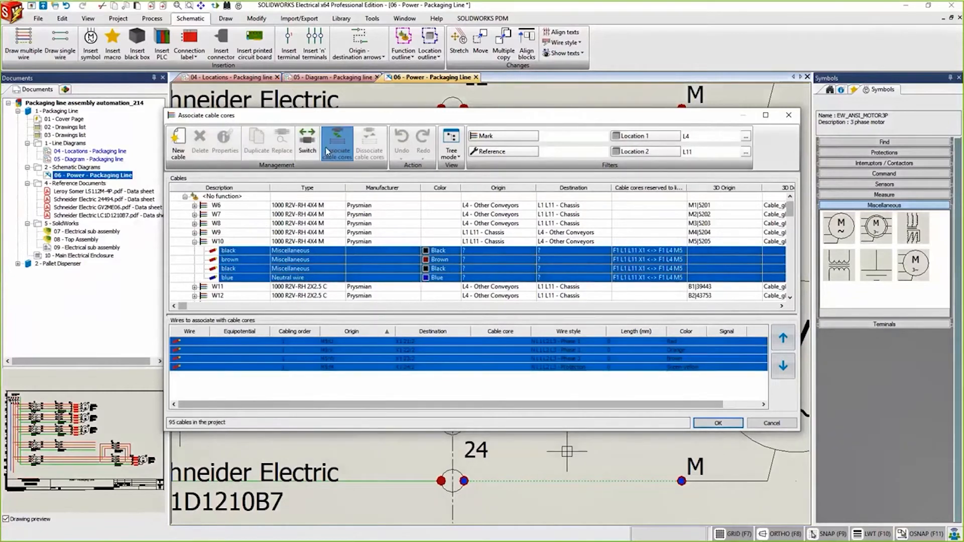
pyautogui.click(718, 424)
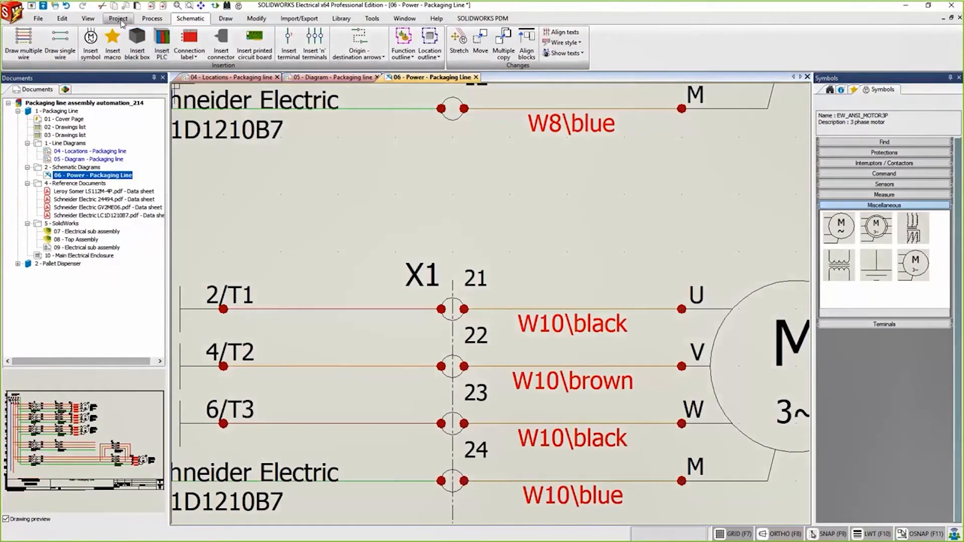
# Generate the terminal strip drawings from the terminal strips manager, starting from strip X1.
pyautogui.click(119, 19)
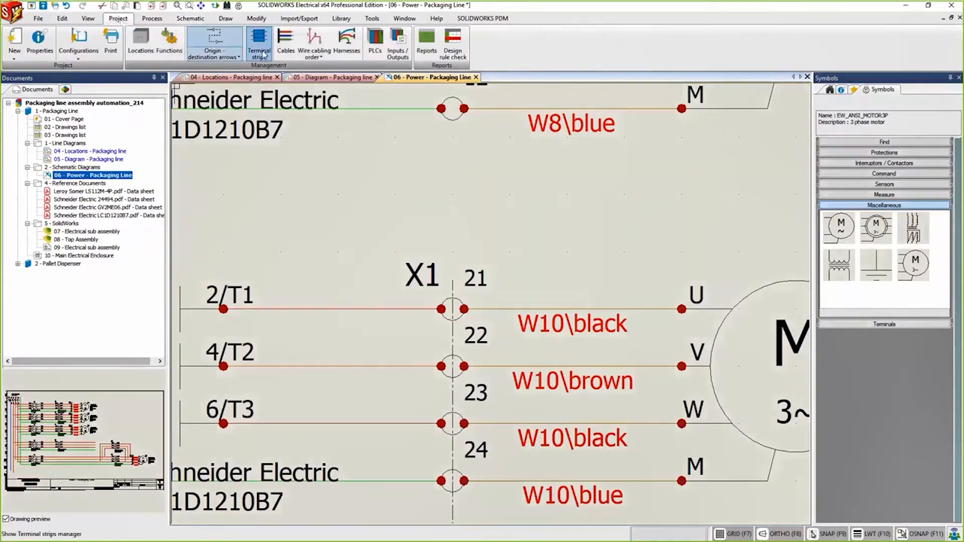
pyautogui.click(260, 51)
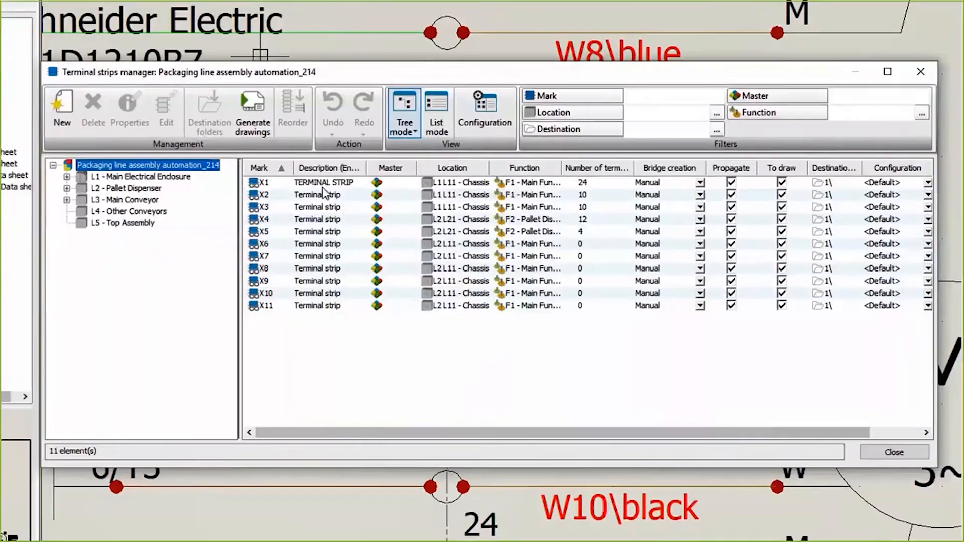
pyautogui.click(330, 188)
pyautogui.rightClick(329, 189)
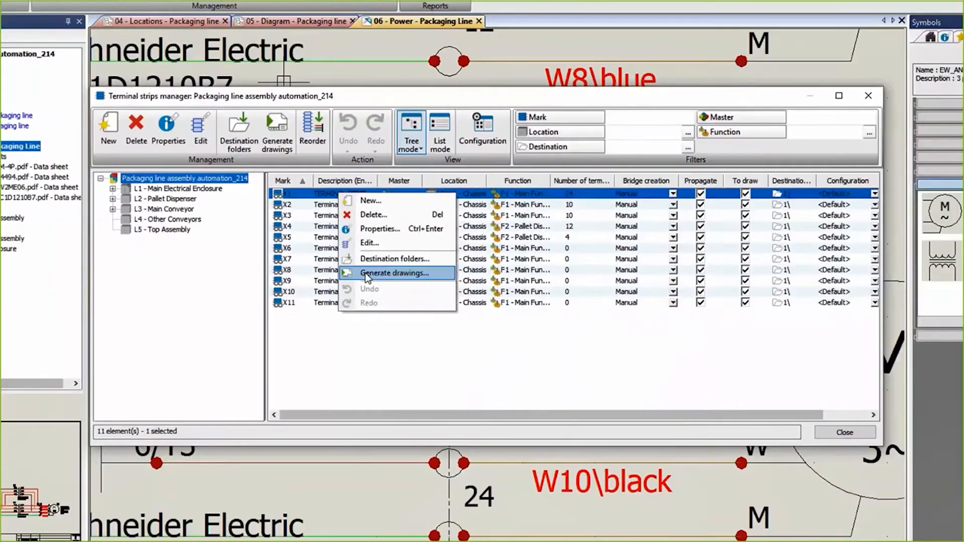
pyautogui.click(368, 274)
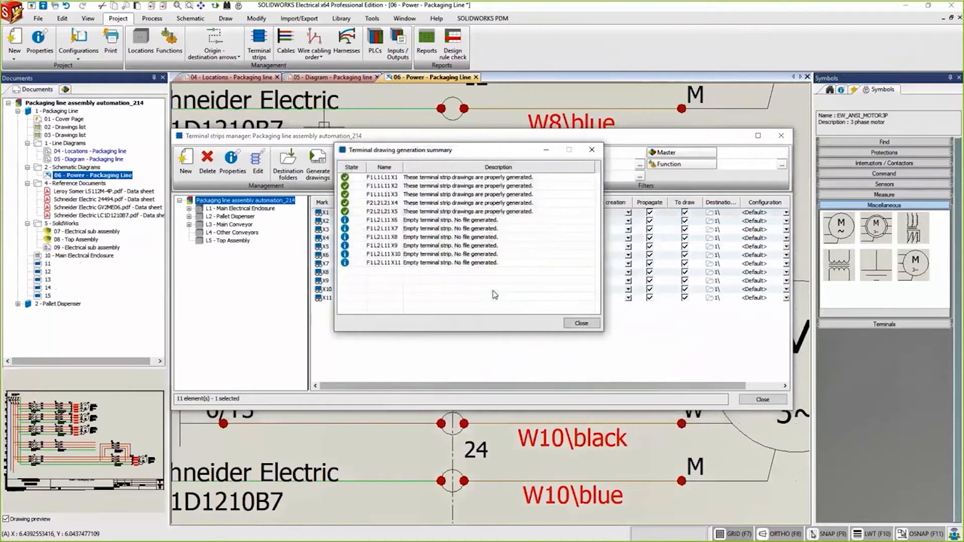
pyautogui.click(762, 400)
# Open generated drawing 11 and examine the X1 terminals with their cables and motors.
pyautogui.click(47, 264)
pyautogui.doubleClick(46, 265)
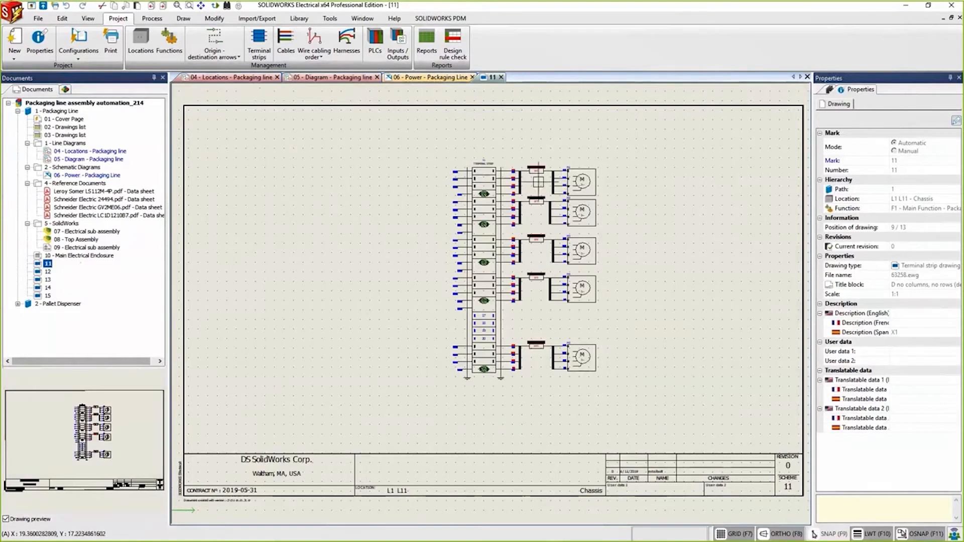
pyautogui.scroll(2, 493, 185)
pyautogui.scroll(2, 522, 176)
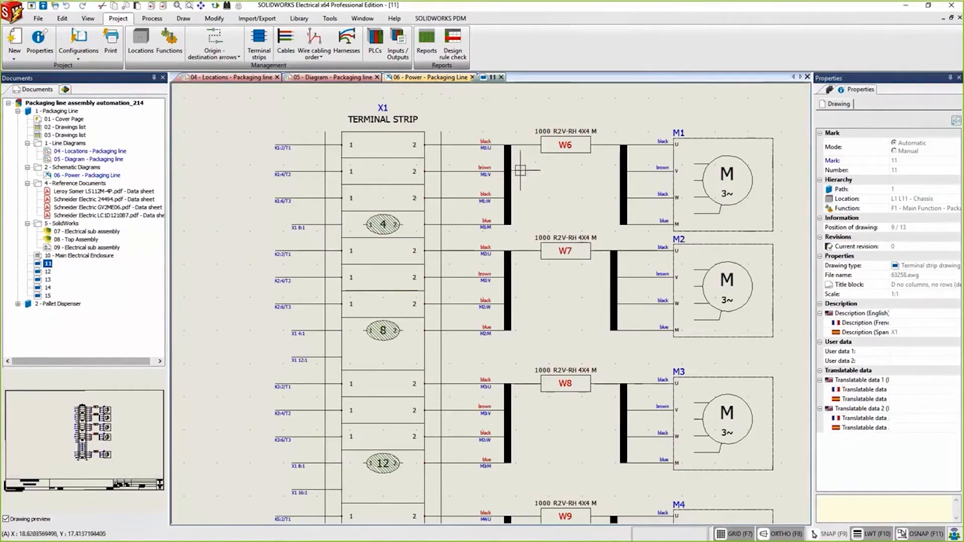
# Insert the Motor command macro into drawing 06 - Power - Packaging Line, at the lower end of the blue supply wire.
pyautogui.doubleClick(102, 176)
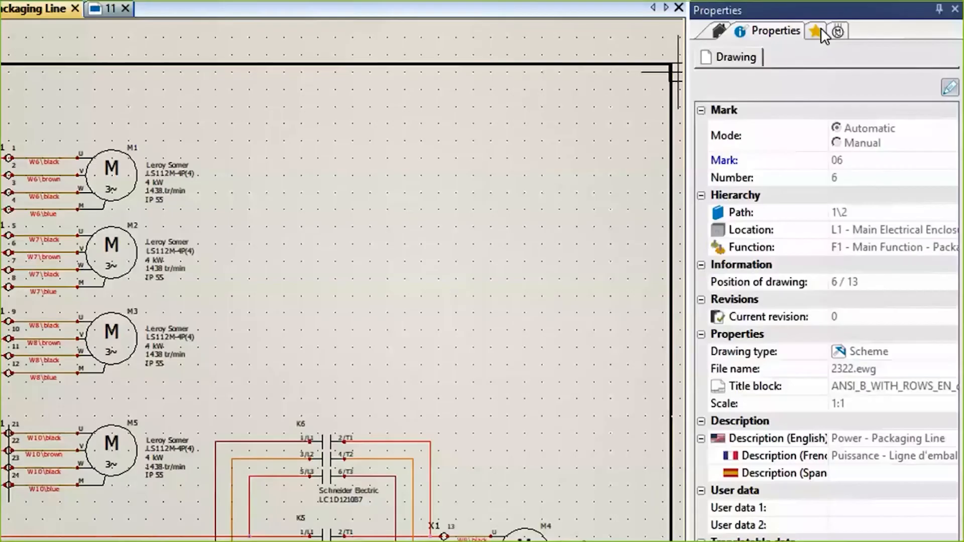
pyautogui.click(881, 88)
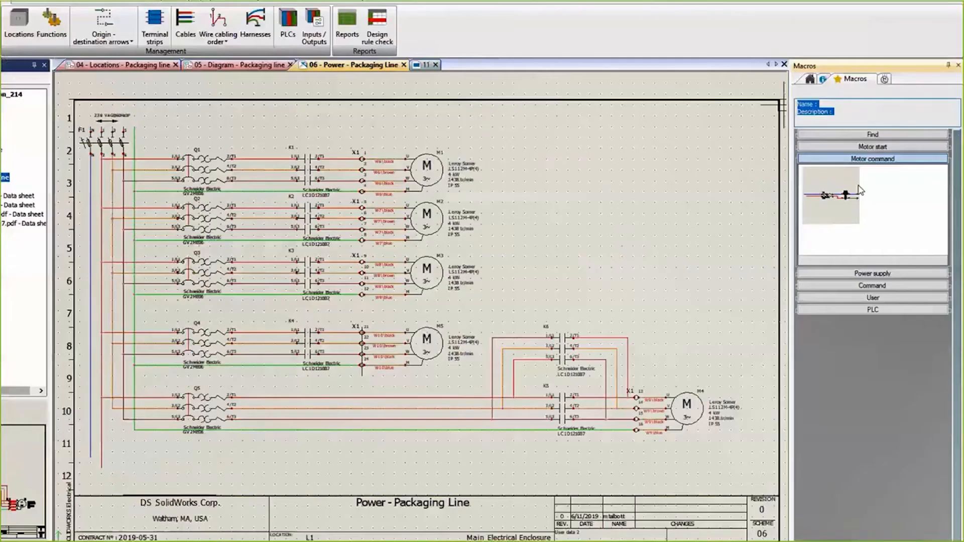
pyautogui.moveTo(858, 190); pyautogui.dragTo(90, 462)
pyautogui.moveTo(206, 426); pyautogui.dragTo(206, 426)
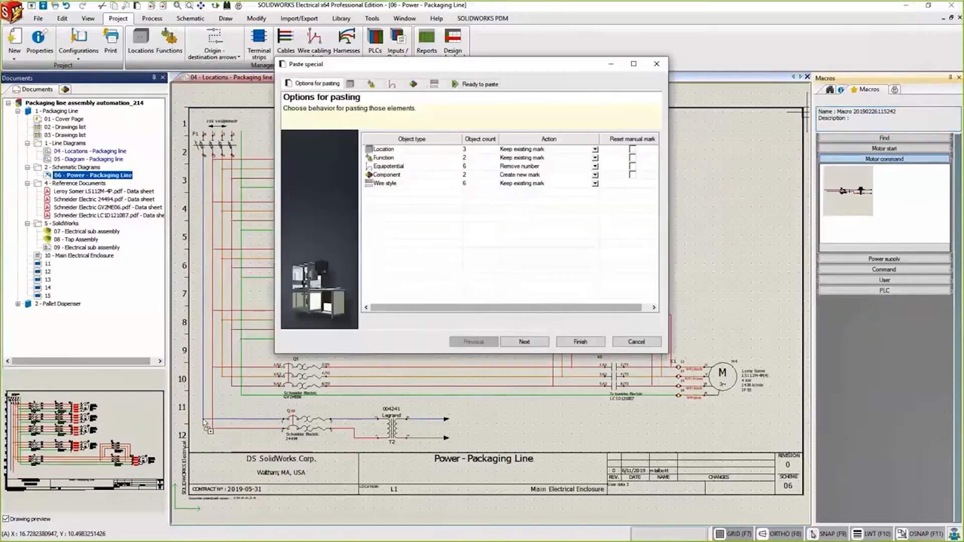
# Associate the macro's breaker F2-Q10 with the existing breaker =F1-Q6 in L11 - Chassis in the component paste options.
pyautogui.click(415, 85)
pyautogui.click(298, 206)
pyautogui.click(308, 215)
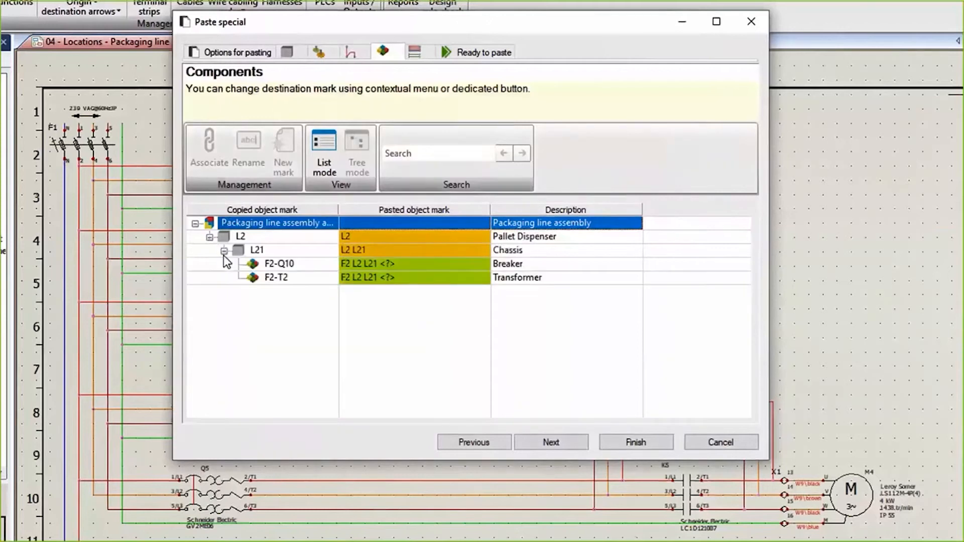
pyautogui.click(265, 263)
pyautogui.click(209, 164)
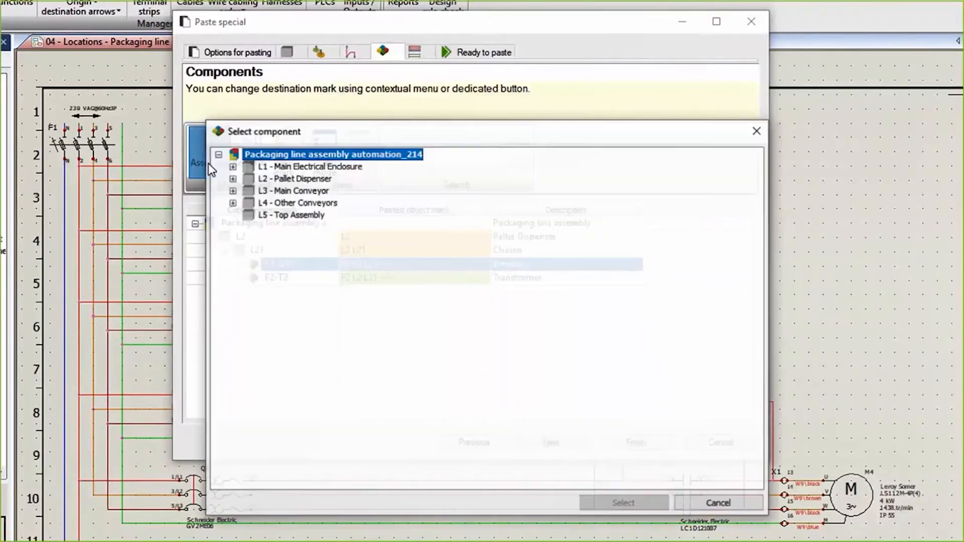
pyautogui.click(233, 166)
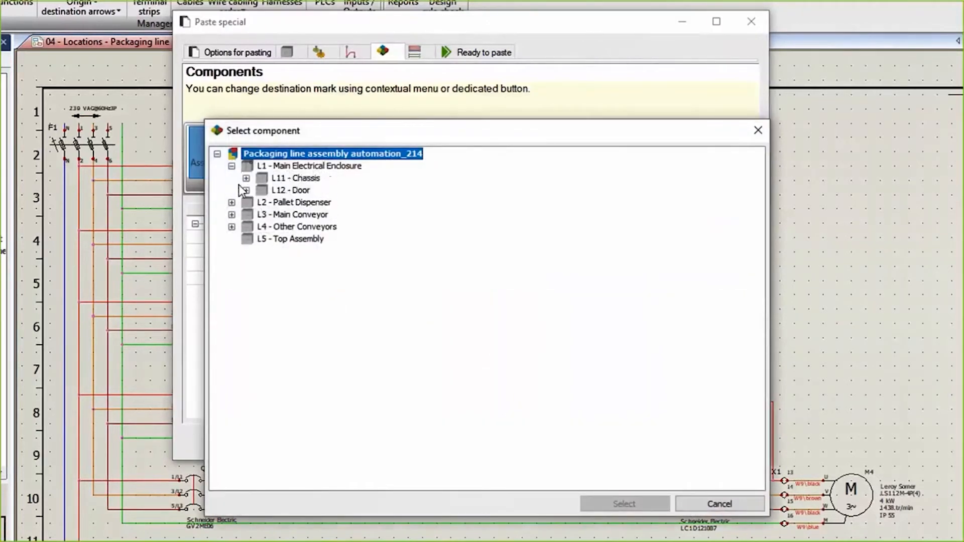
pyautogui.click(246, 179)
pyautogui.click(324, 337)
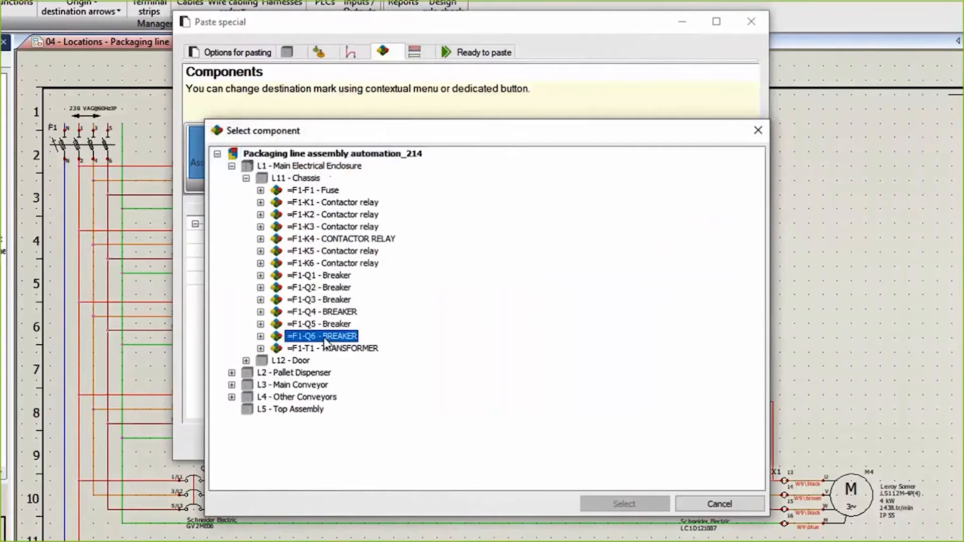
pyautogui.click(631, 503)
# Associate the macro's transformer F2-T2 with the existing =F1-T1 in L11 - Chassis and finish the special paste.
pyautogui.click(388, 279)
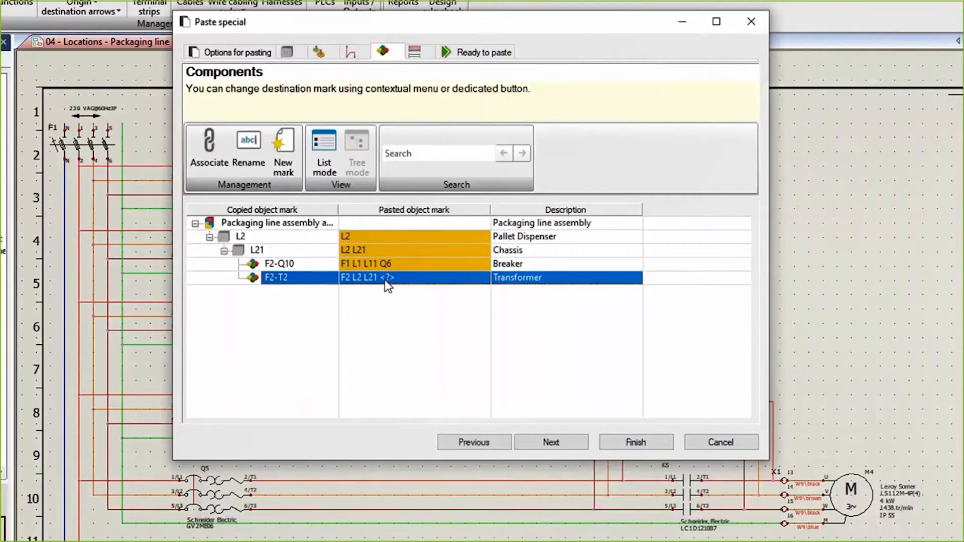
pyautogui.click(210, 151)
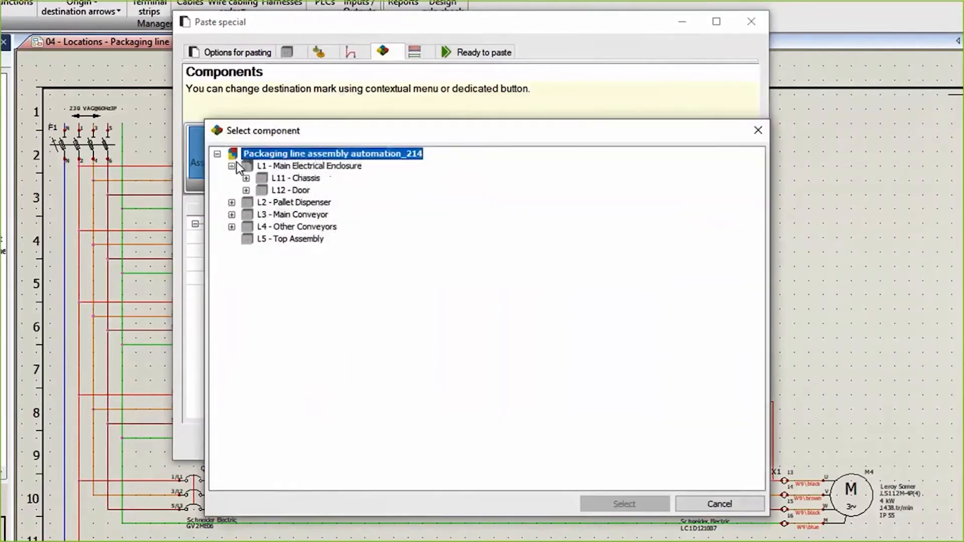
pyautogui.click(246, 178)
pyautogui.click(340, 348)
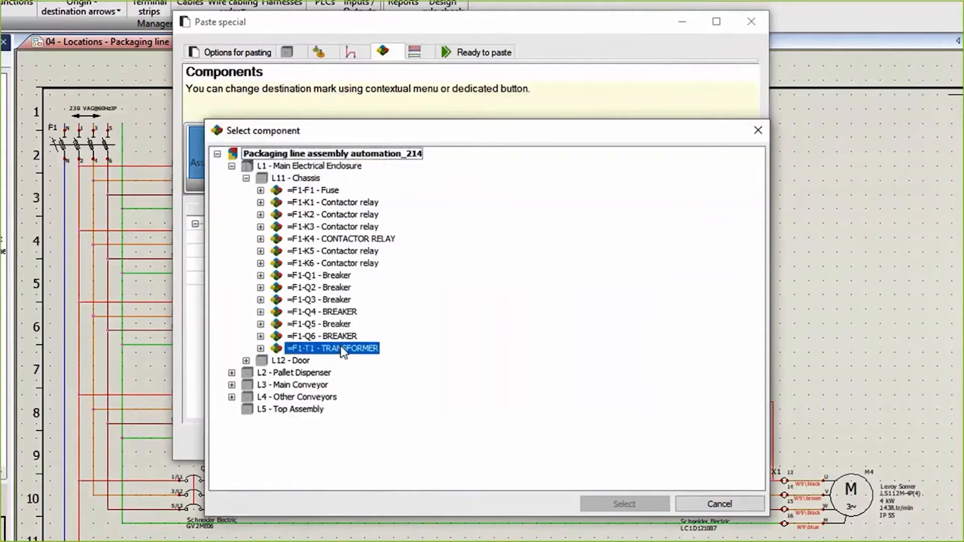
pyautogui.click(630, 502)
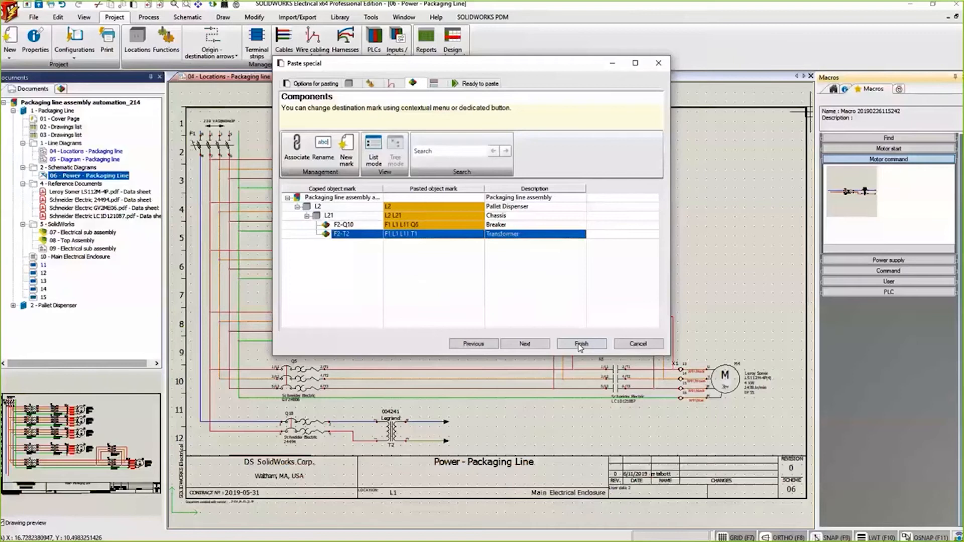
pyautogui.click(581, 344)
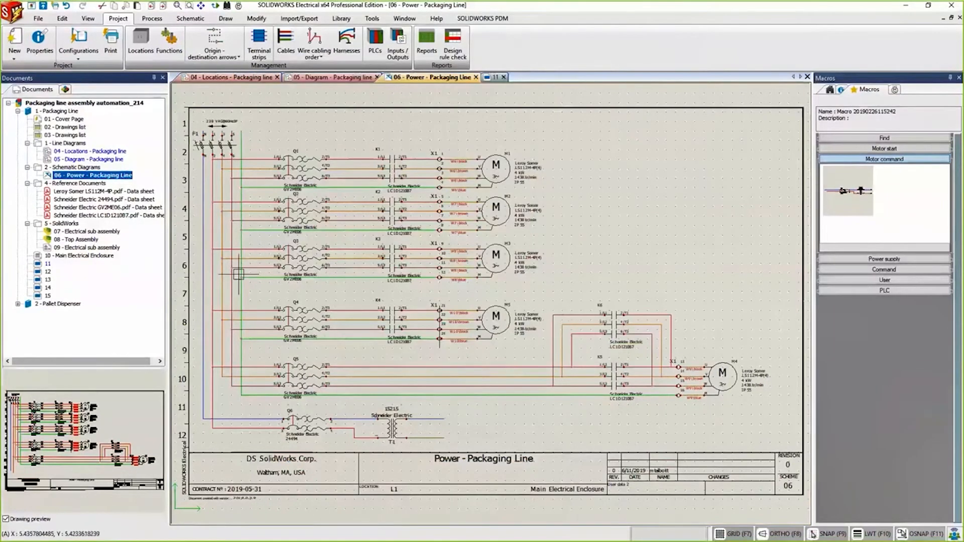
# Insert the project macro Completed PLC schematics from the Drawing automation class into 2 - Schematic Diagrams, keeping the default paste options.
pyautogui.click(27, 183)
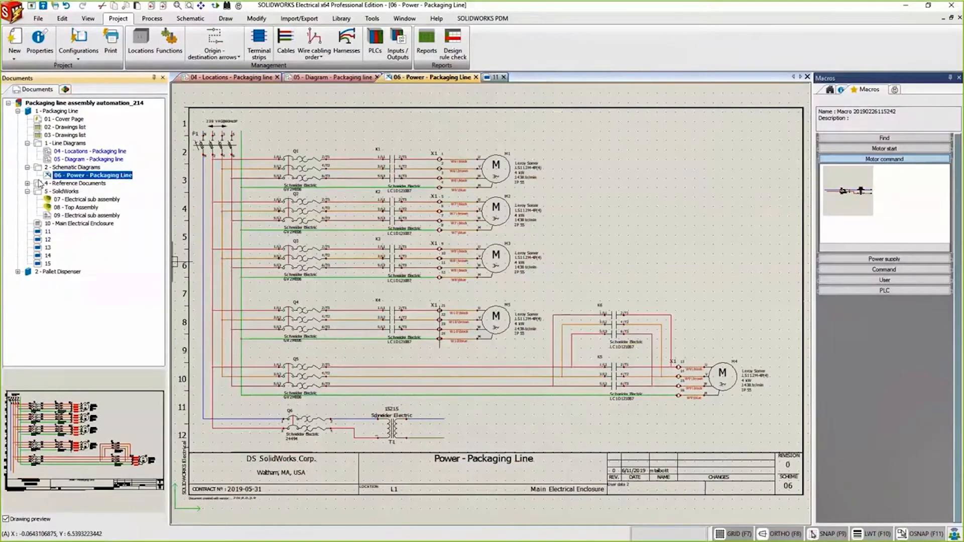
pyautogui.click(64, 167)
pyautogui.rightClick(64, 172)
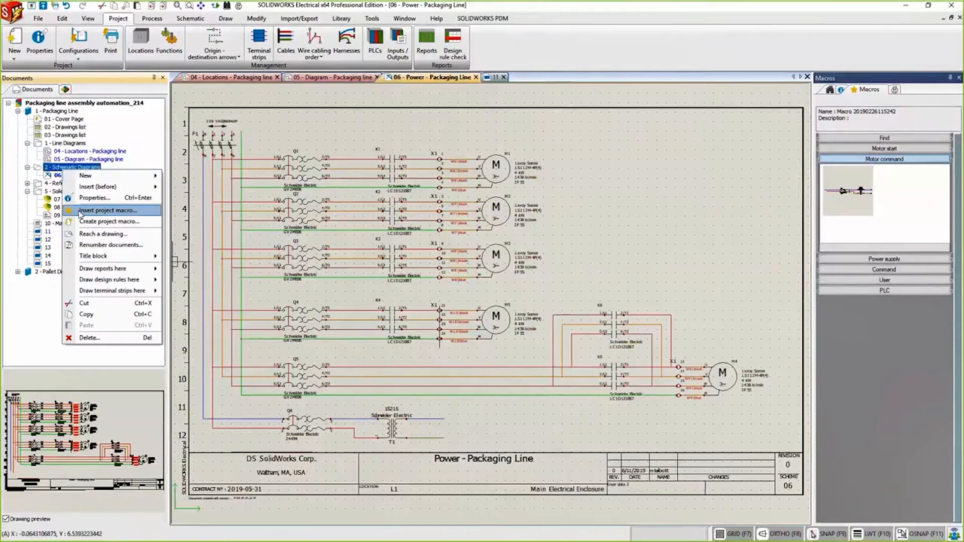
pyautogui.click(100, 211)
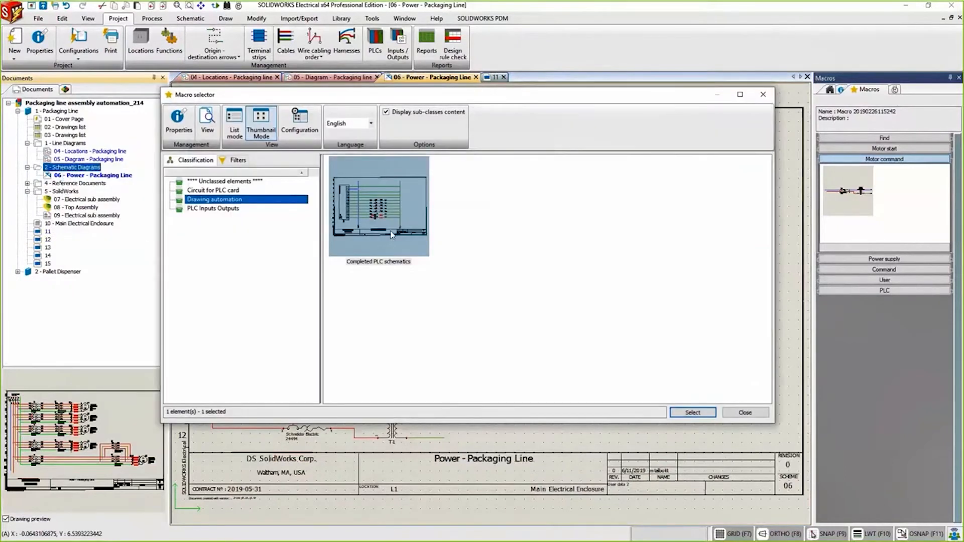
pyautogui.click(391, 234)
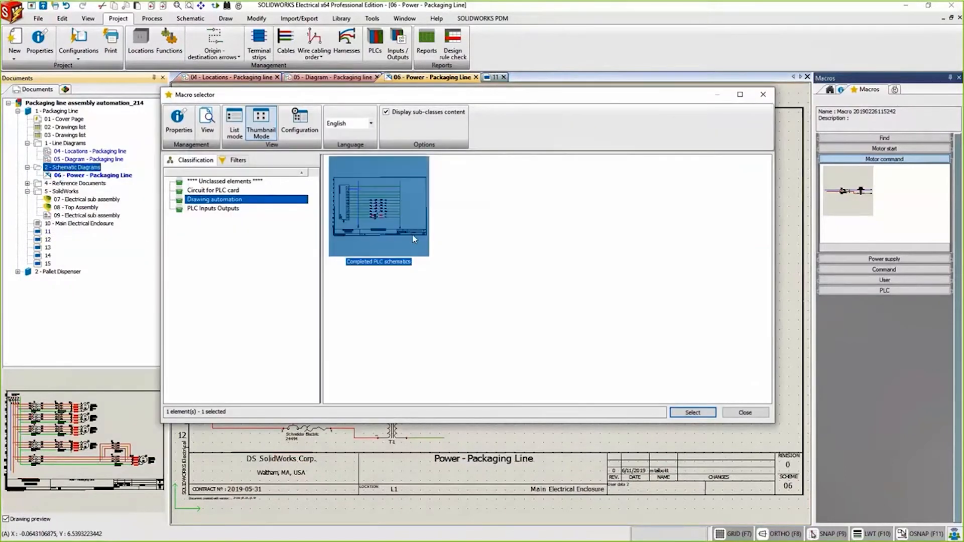
pyautogui.click(698, 412)
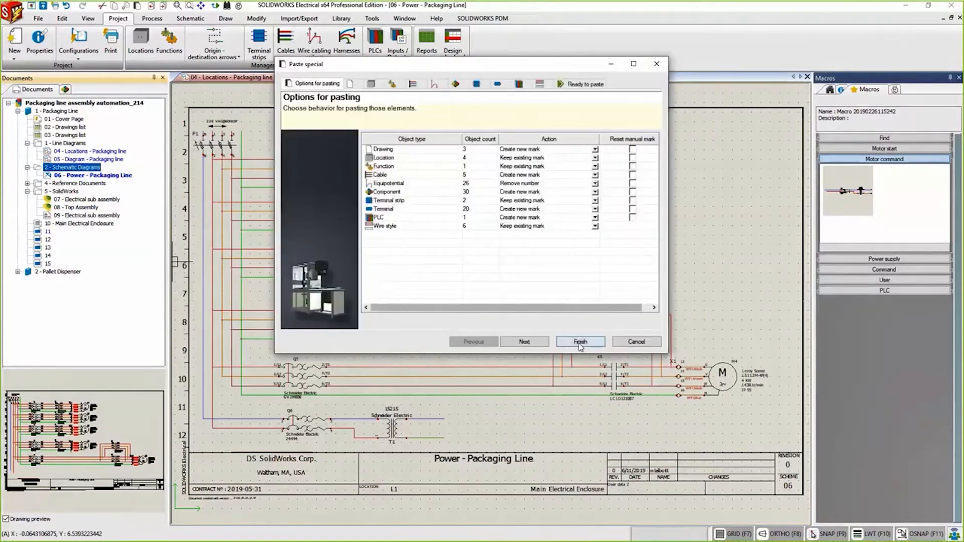
pyautogui.click(580, 343)
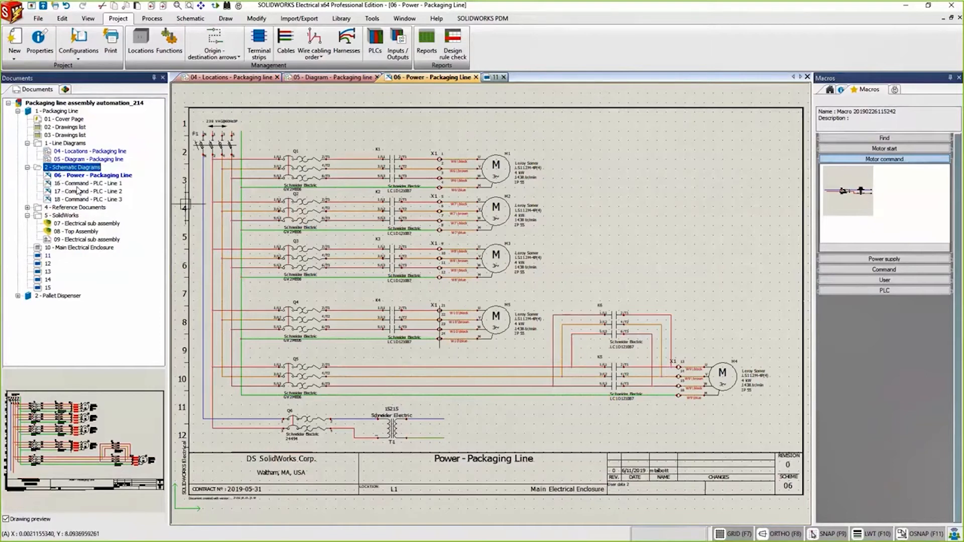
# Open the drawings 16, 17 and 18 (Command - PLC - Line 1 to 3) to review the inserted PLC schematics.
pyautogui.click(77, 185)
pyautogui.doubleClick(78, 185)
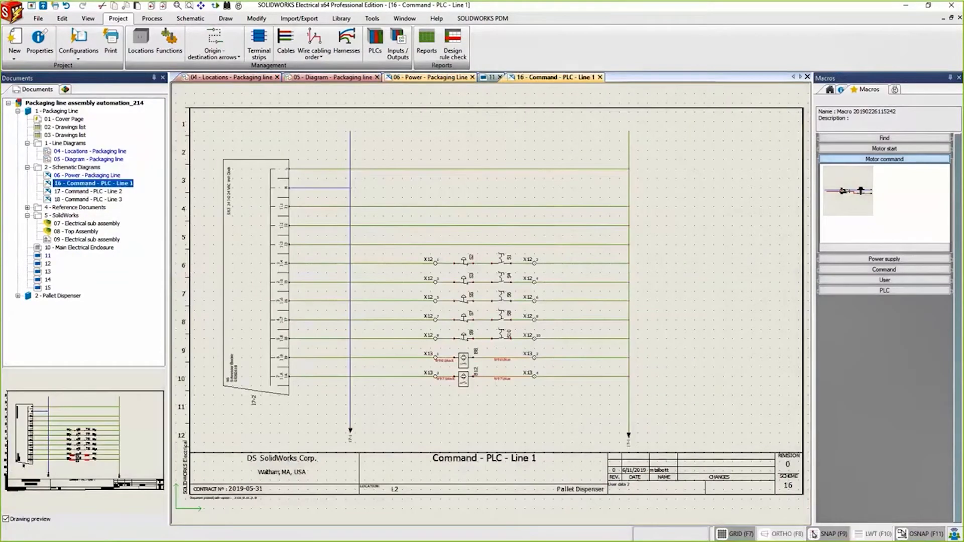
pyautogui.click(75, 191)
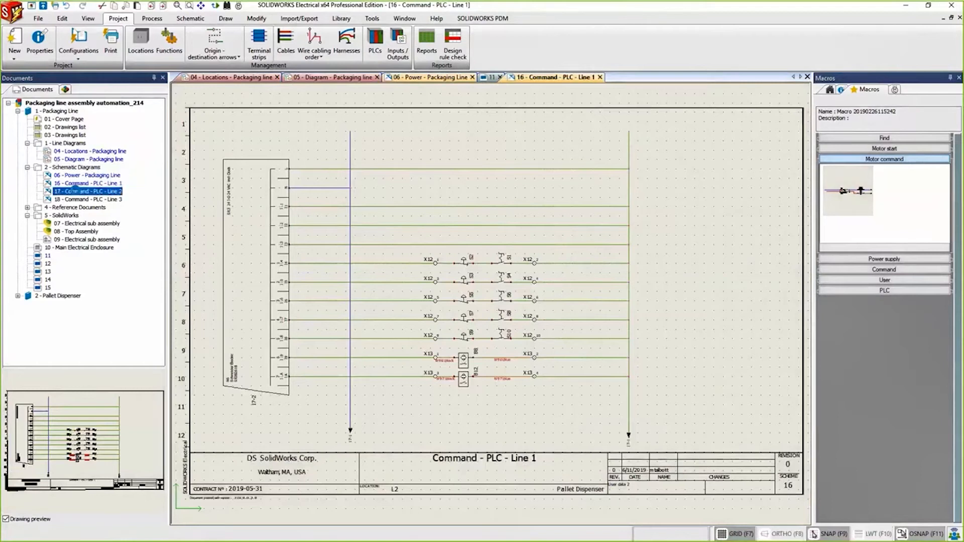
pyautogui.doubleClick(75, 192)
pyautogui.click(75, 199)
pyautogui.doubleClick(75, 199)
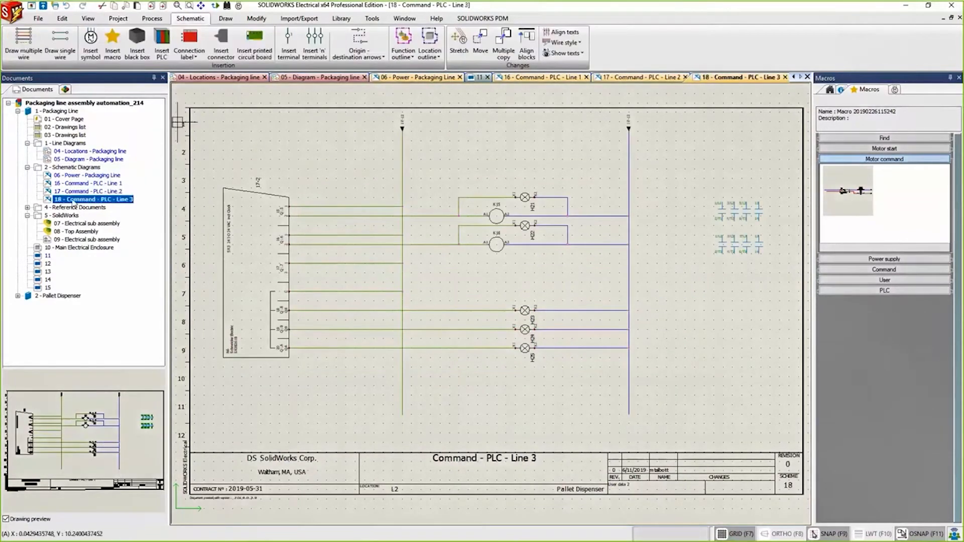
# Link transformer T1's two output wires in 06 - Power - Packaging Line to the vertical supply wires in 16 - Command - PLC - Line 1 with origin-destination arrows.
pyautogui.doubleClick(79, 176)
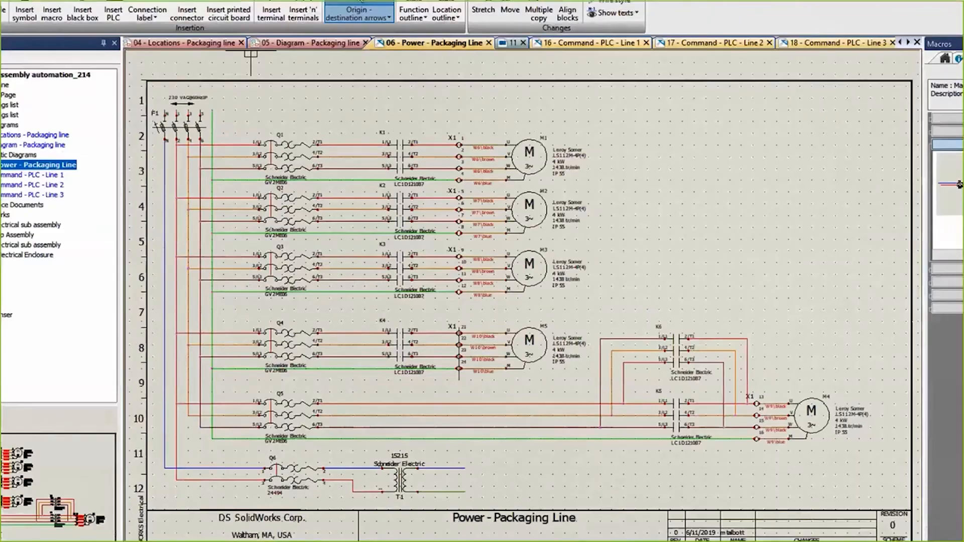
pyautogui.click(358, 14)
pyautogui.click(89, 72)
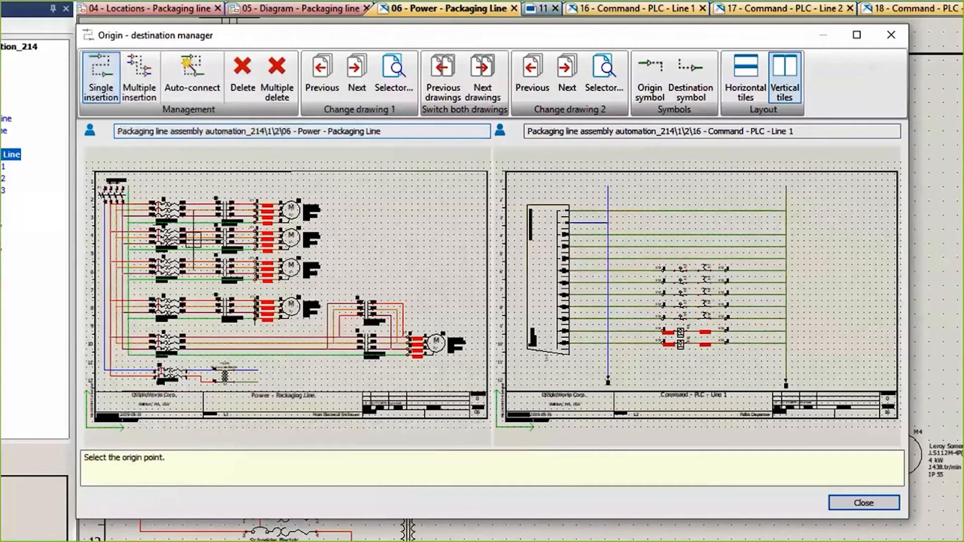
pyautogui.click(258, 370)
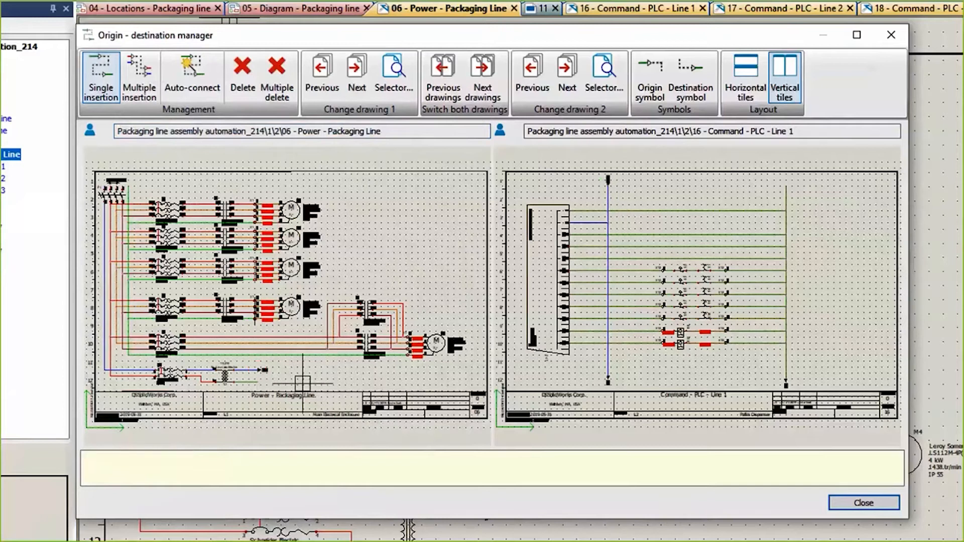
pyautogui.click(258, 382)
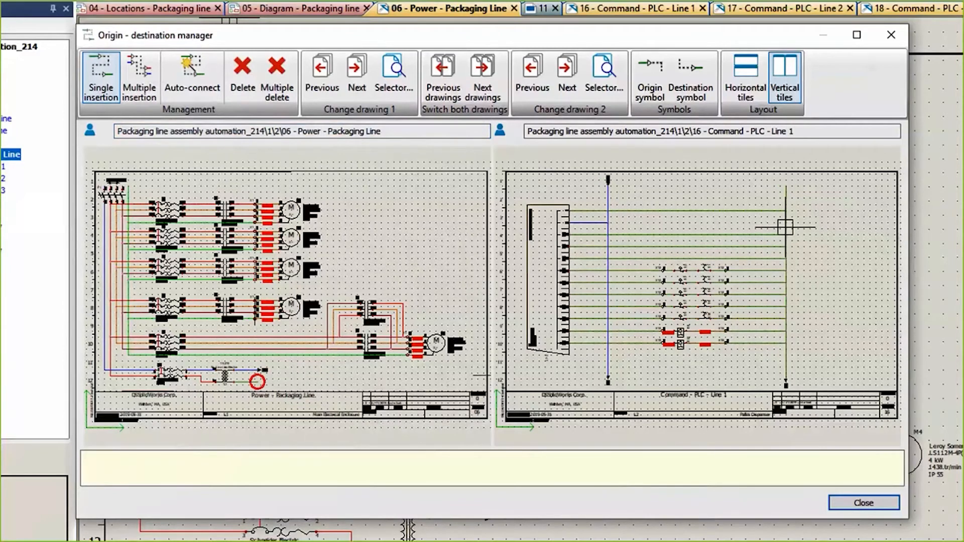
pyautogui.click(786, 186)
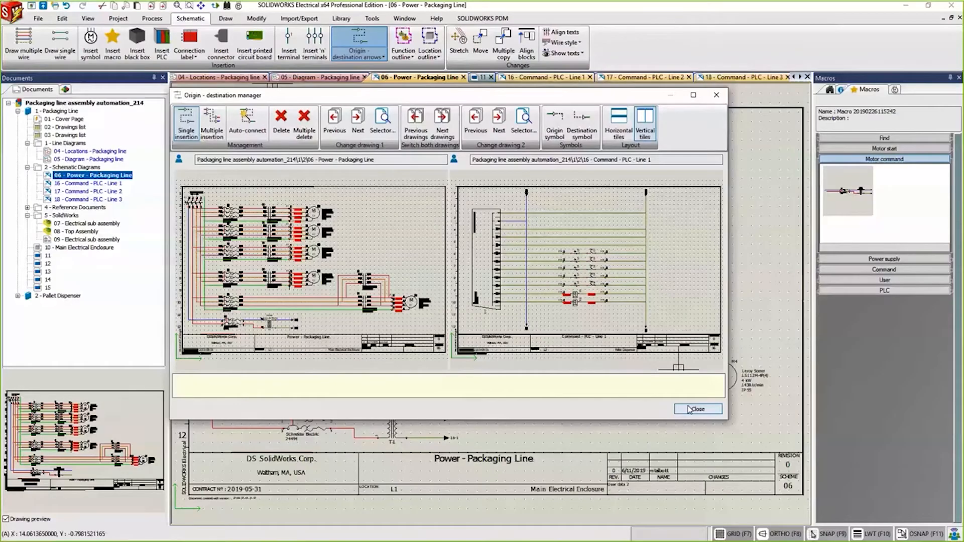
pyautogui.click(698, 409)
# Follow the origin-destination arrows between drawings 06 and 16 to check both transformer wire links.
pyautogui.scroll(5, 461, 433)
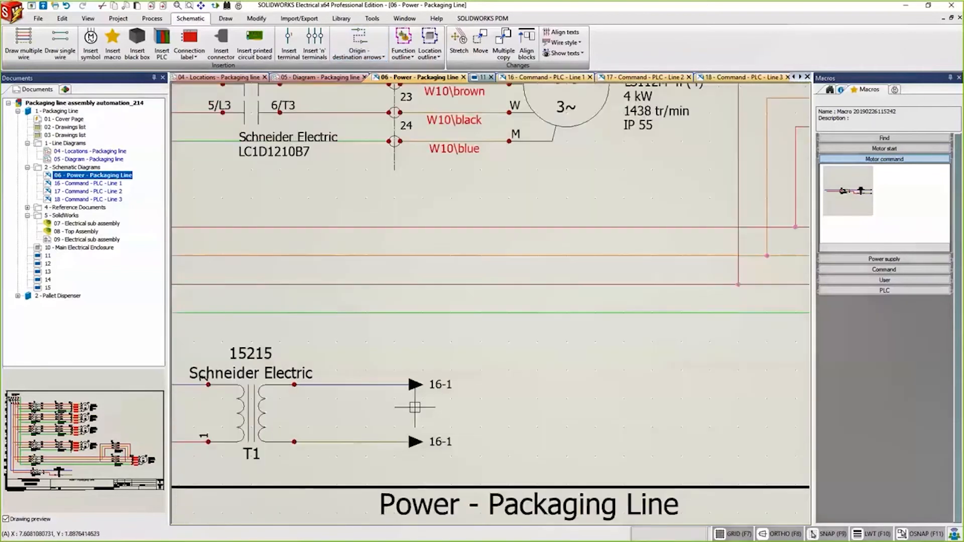
pyautogui.doubleClick(415, 384)
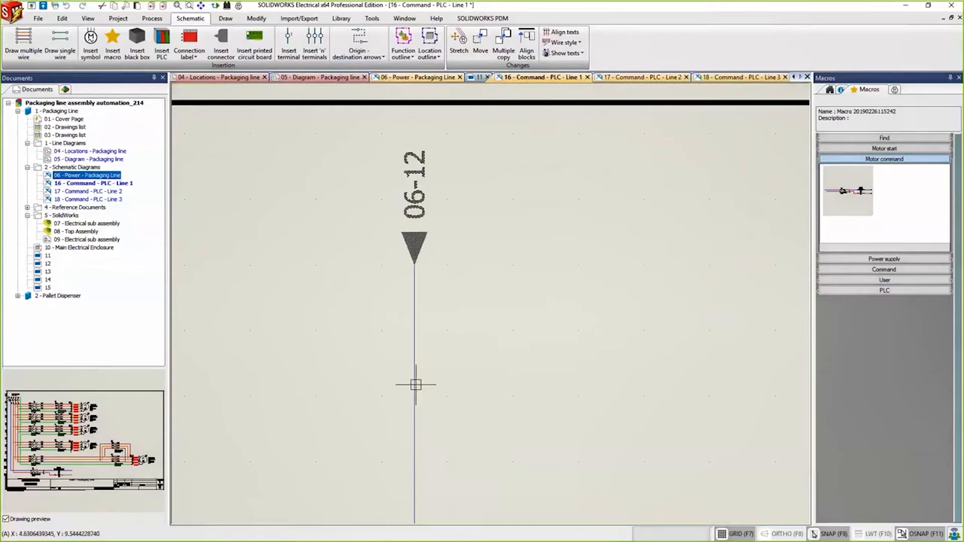
pyautogui.scroll(-4, 351, 283)
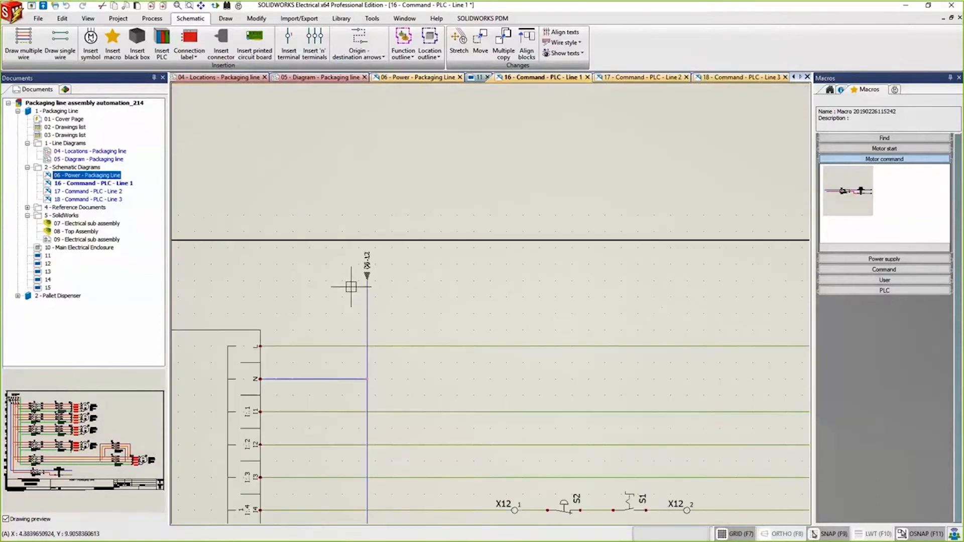
pyautogui.scroll(-2, 351, 287)
pyautogui.scroll(5, 441, 280)
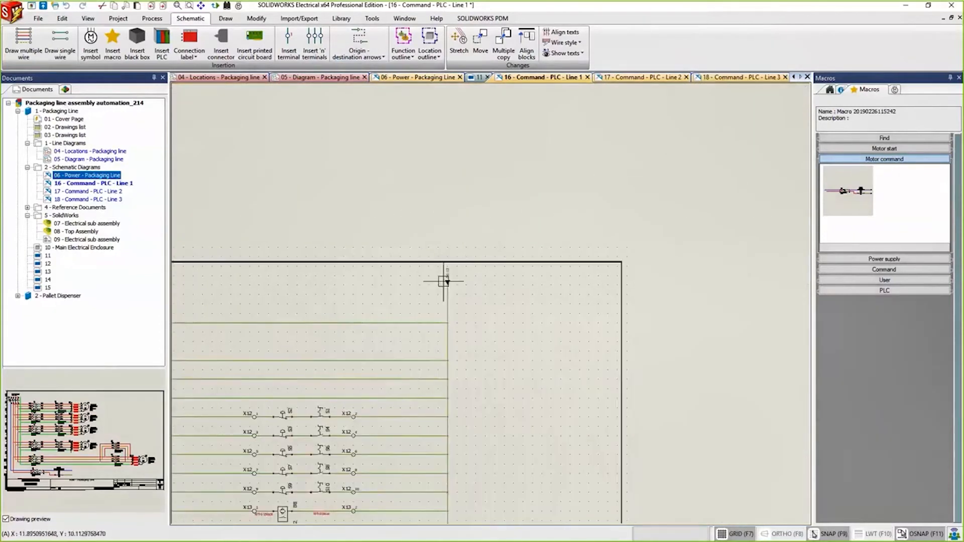
pyautogui.doubleClick(455, 283)
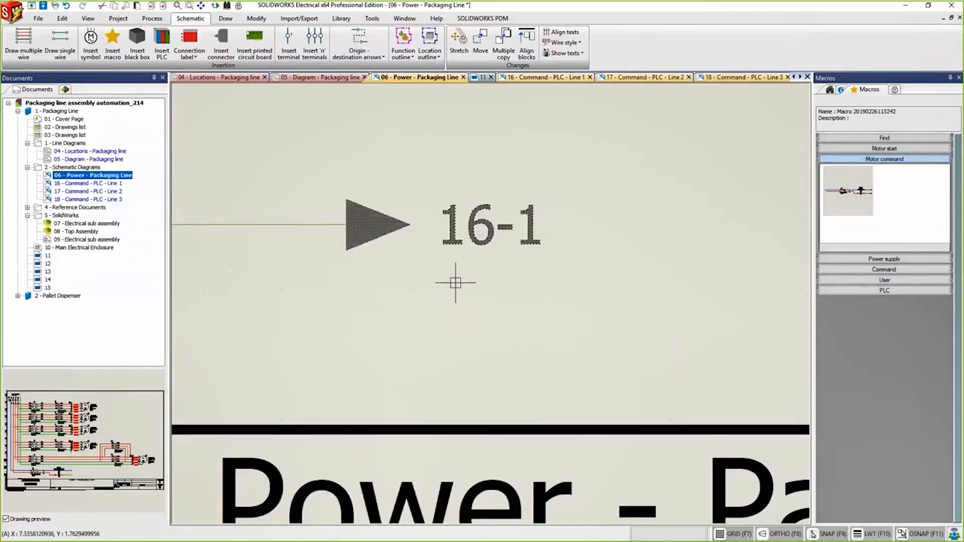
pyautogui.middleClick(455, 283)
pyautogui.middleClick(455, 283)
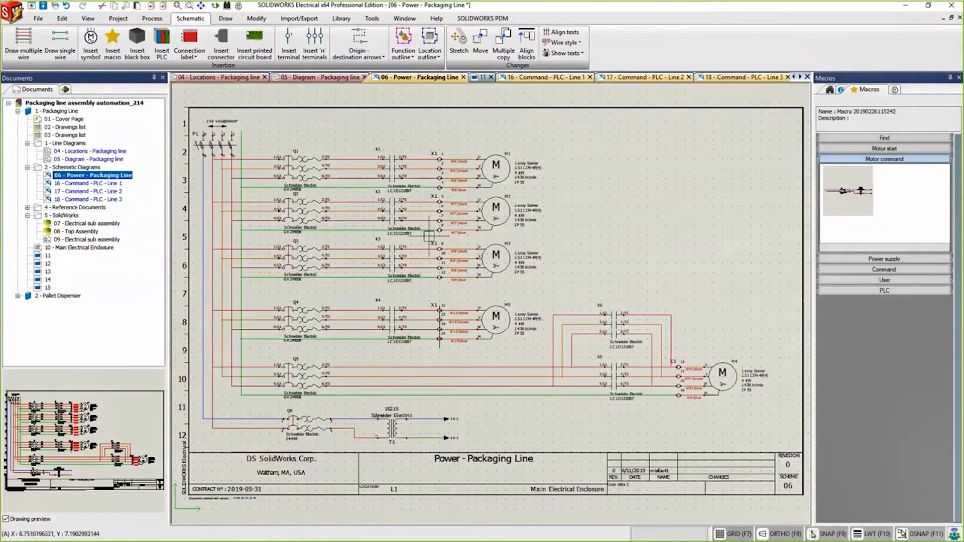
# Review the circuits and associated macros of N1 - PLC in the PLCs manager and generate its drawings.
pyautogui.click(118, 19)
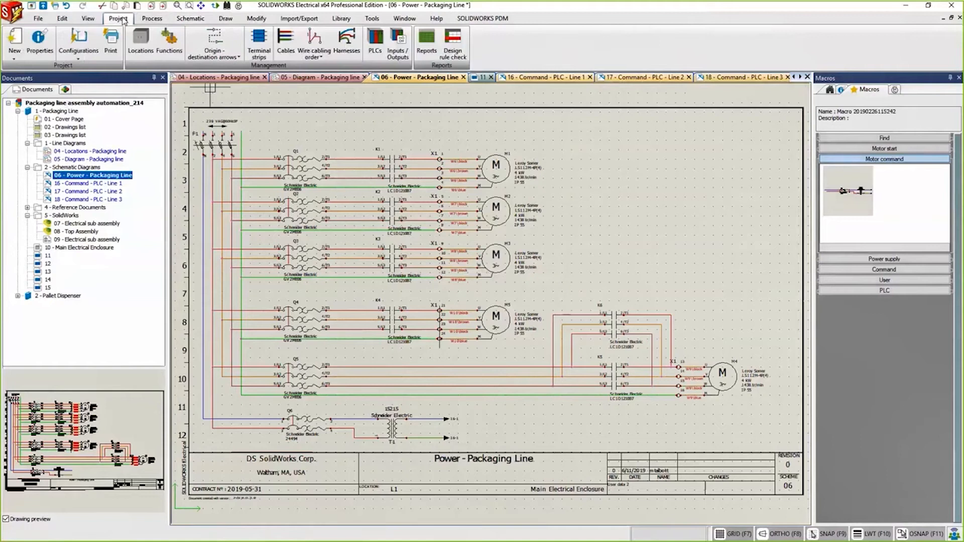
pyautogui.click(376, 52)
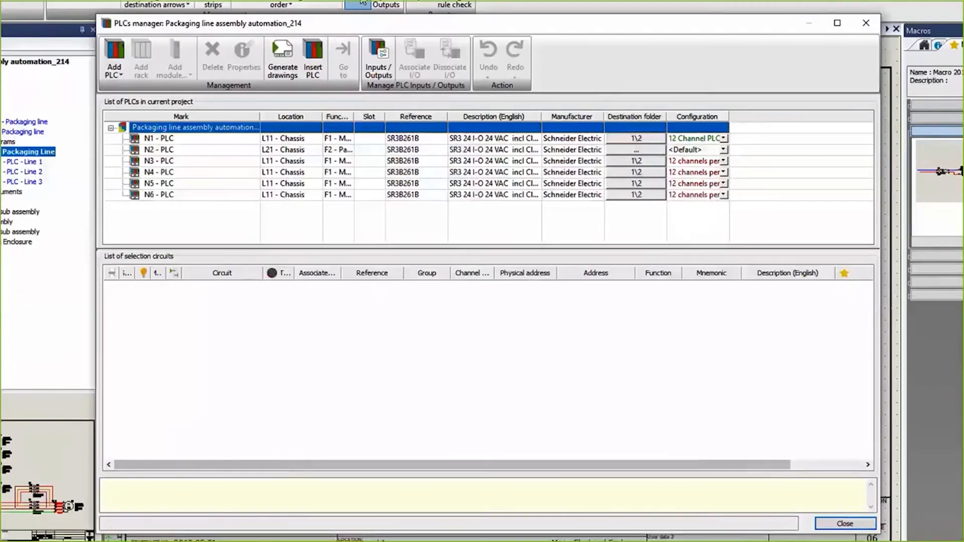
pyautogui.click(187, 140)
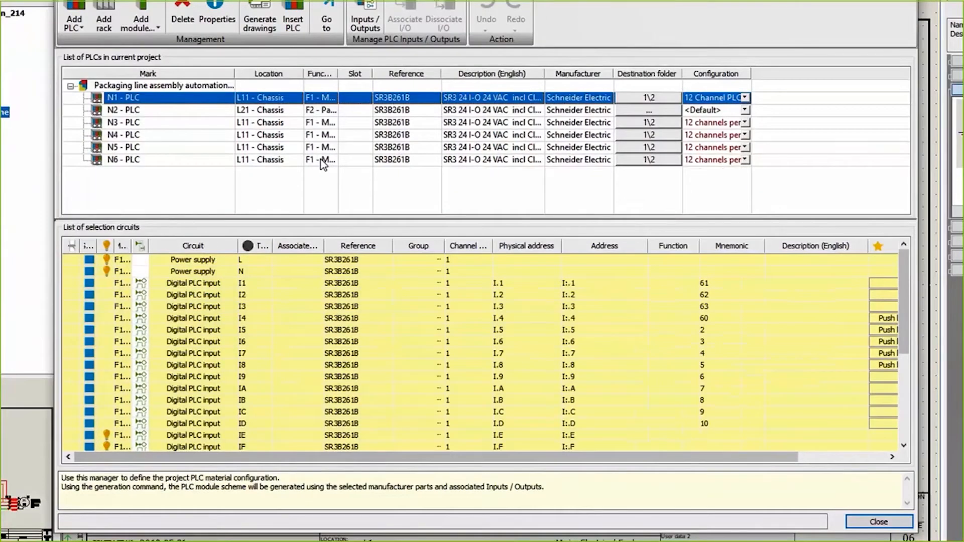
pyautogui.moveTo(459, 456); pyautogui.dragTo(549, 455)
pyautogui.scroll(-2, 724, 299)
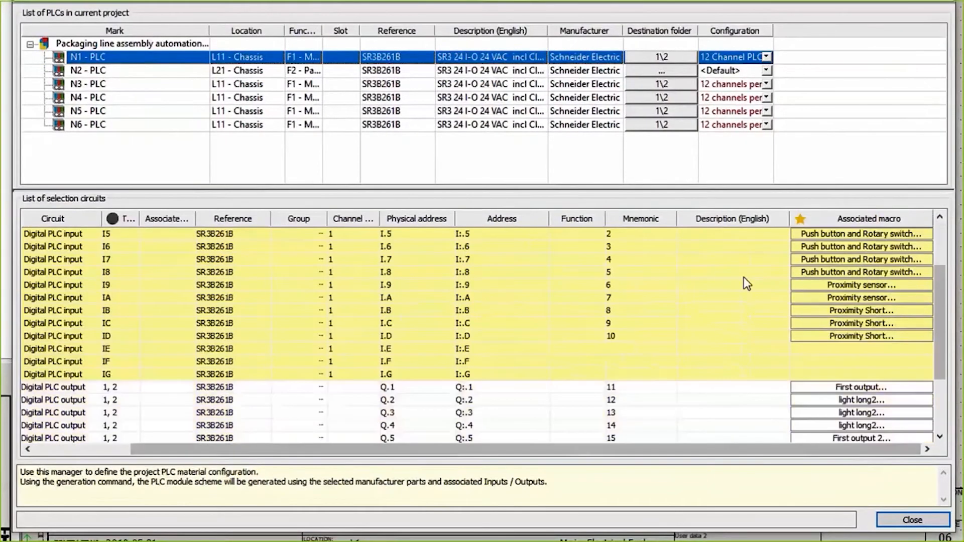
pyautogui.scroll(-3, 743, 278)
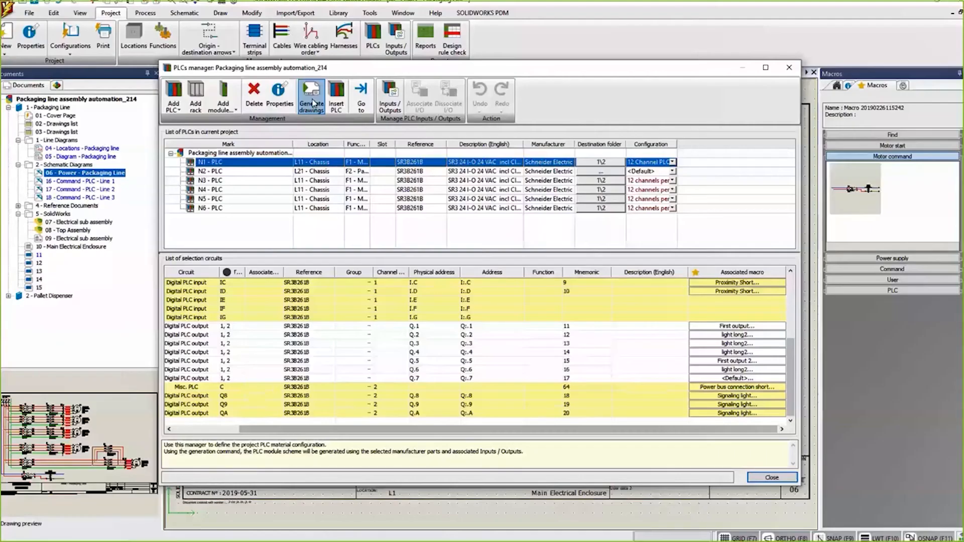
pyautogui.click(312, 103)
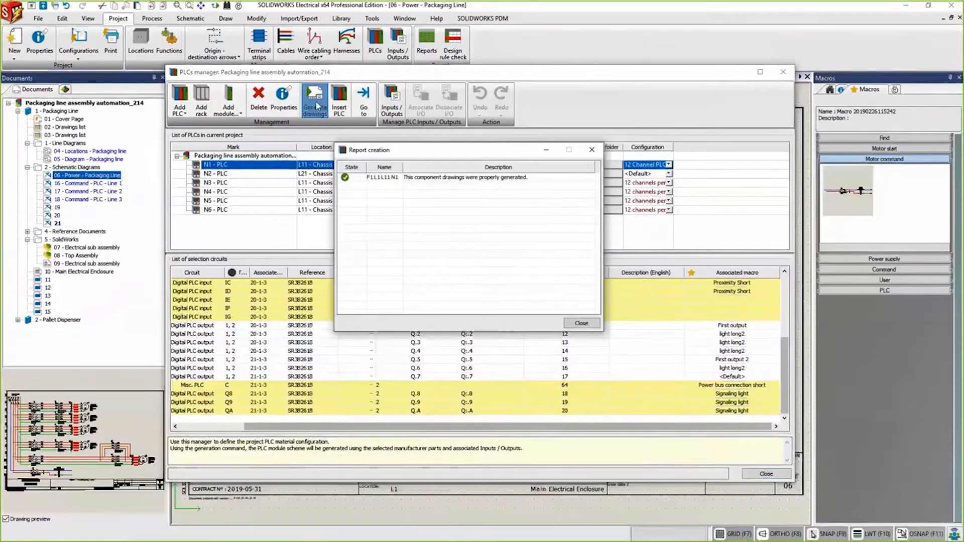
pyautogui.click(581, 323)
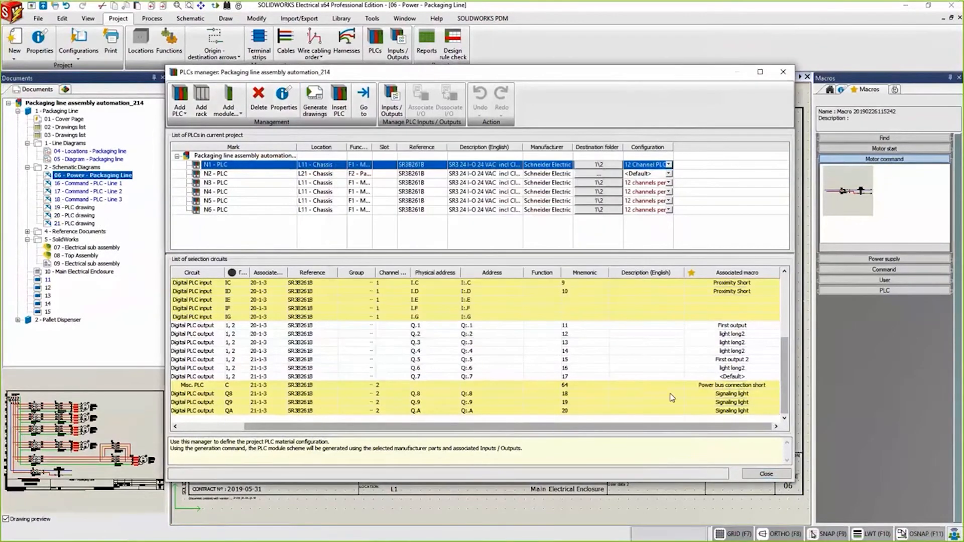
pyautogui.click(766, 474)
# Open the generated PLC drawings 19, 20 and 21 to examine their circuits, and return to 06 - Power - Packaging Line.
pyautogui.click(74, 208)
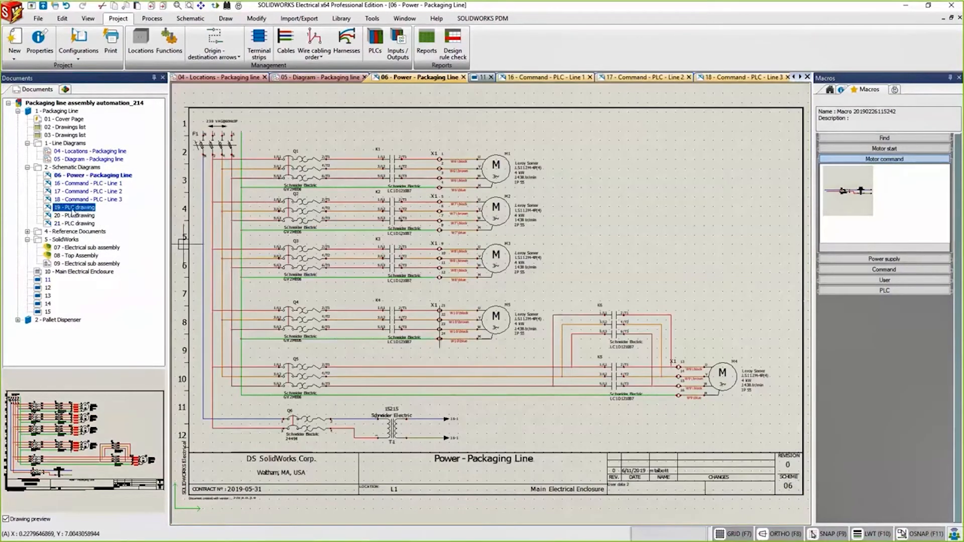
pyautogui.doubleClick(74, 207)
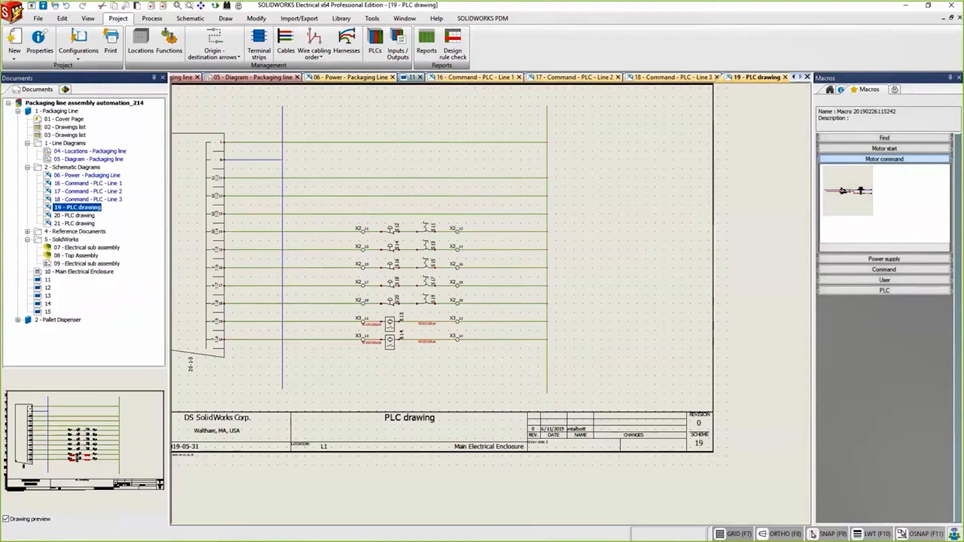
pyautogui.middleClick(403, 295)
pyautogui.middleClick(403, 294)
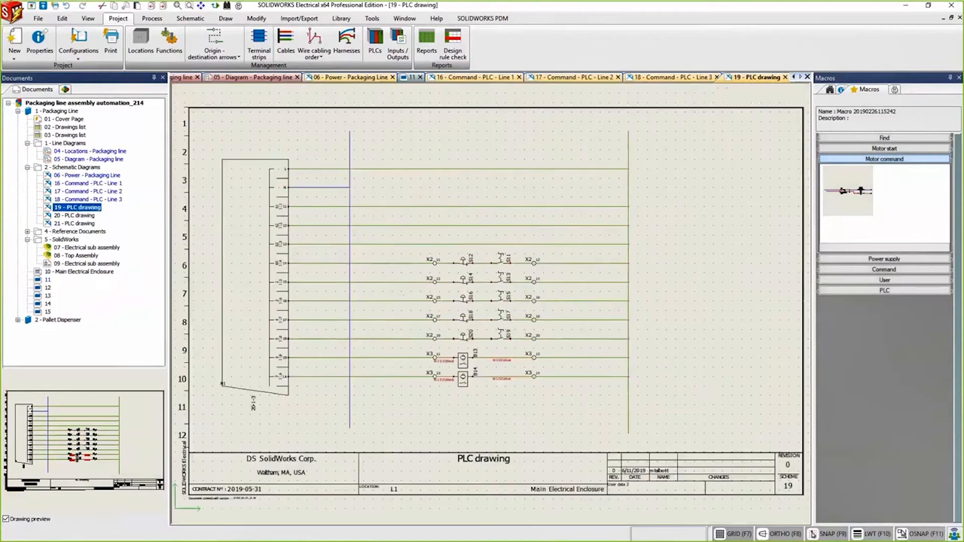
pyautogui.click(74, 216)
pyautogui.doubleClick(74, 216)
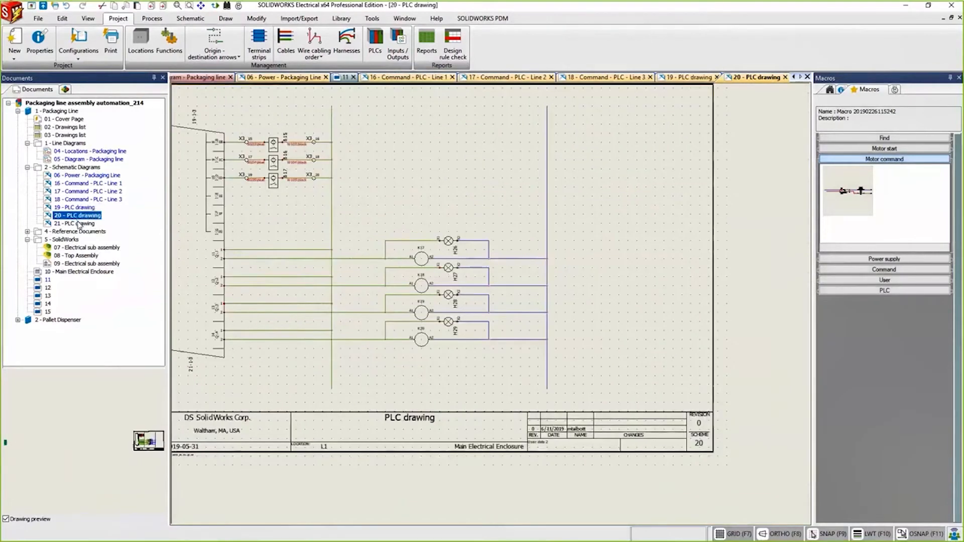
pyautogui.click(75, 223)
pyautogui.doubleClick(90, 224)
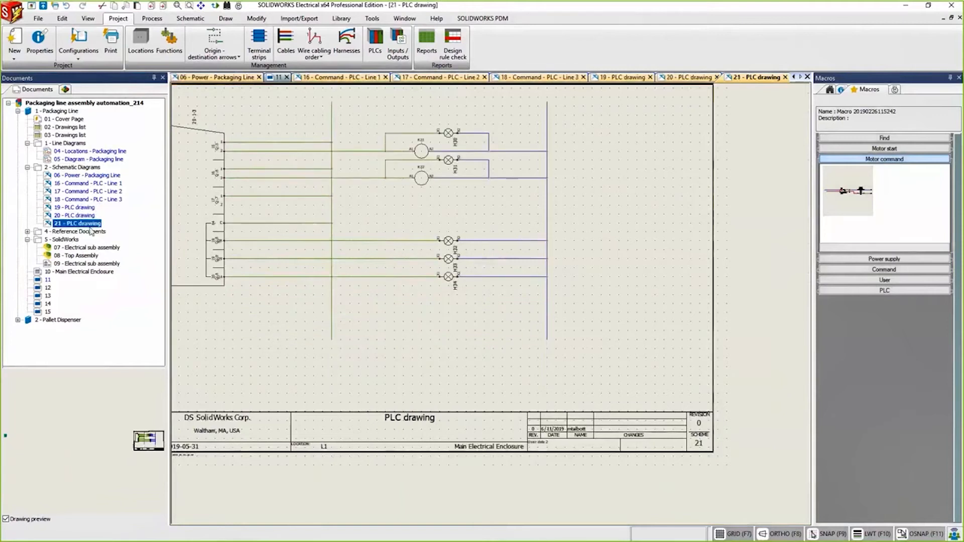
pyautogui.click(94, 176)
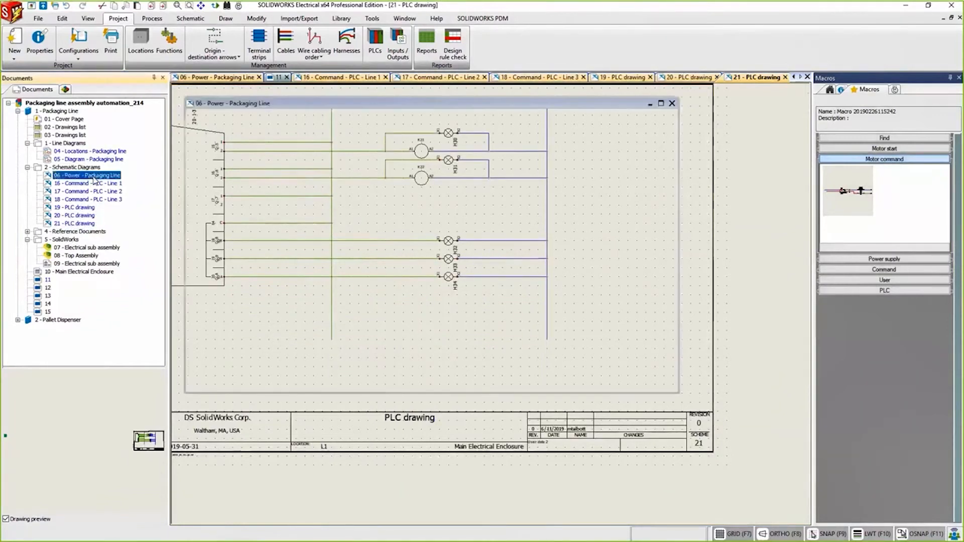
pyautogui.doubleClick(93, 177)
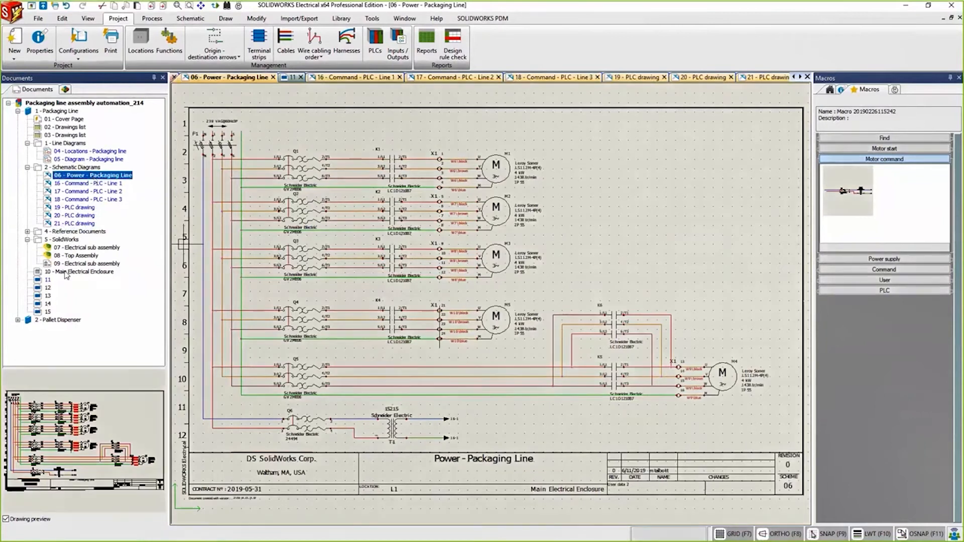
# In 10 - Main Electrical Enclosure, start inserting breakers =F1-Q1 to =F1-Q6 and transformer =F1-T1 from L11 - Chassis together.
pyautogui.doubleClick(66, 272)
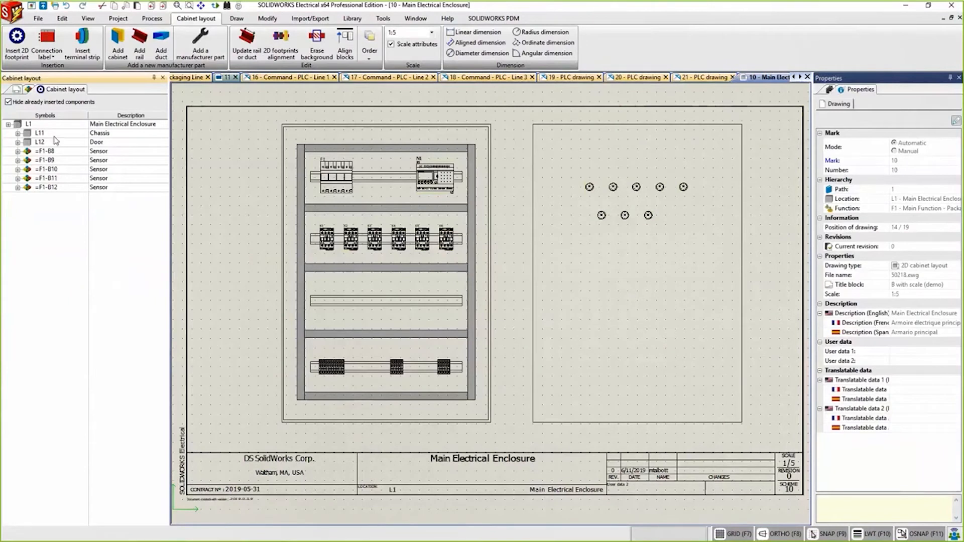
pyautogui.click(18, 134)
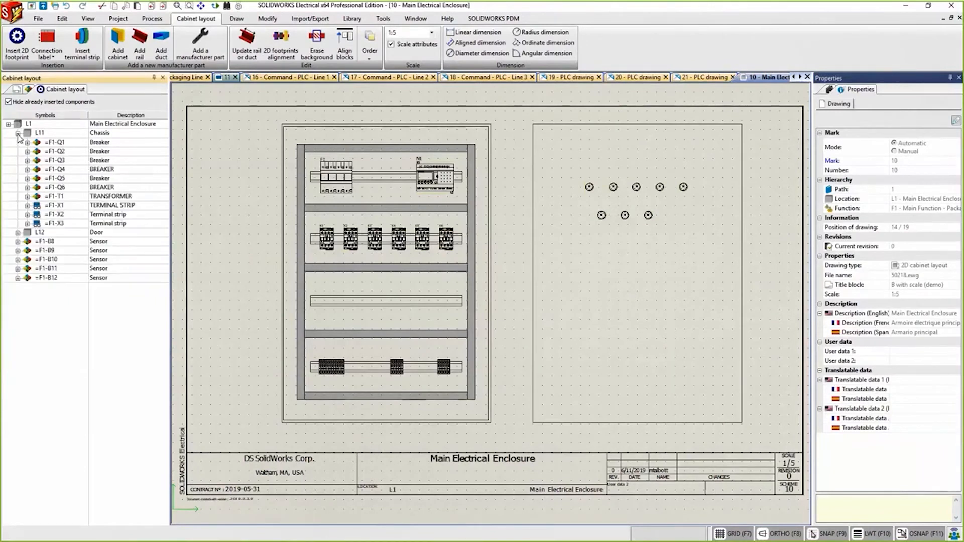
pyautogui.click(63, 145)
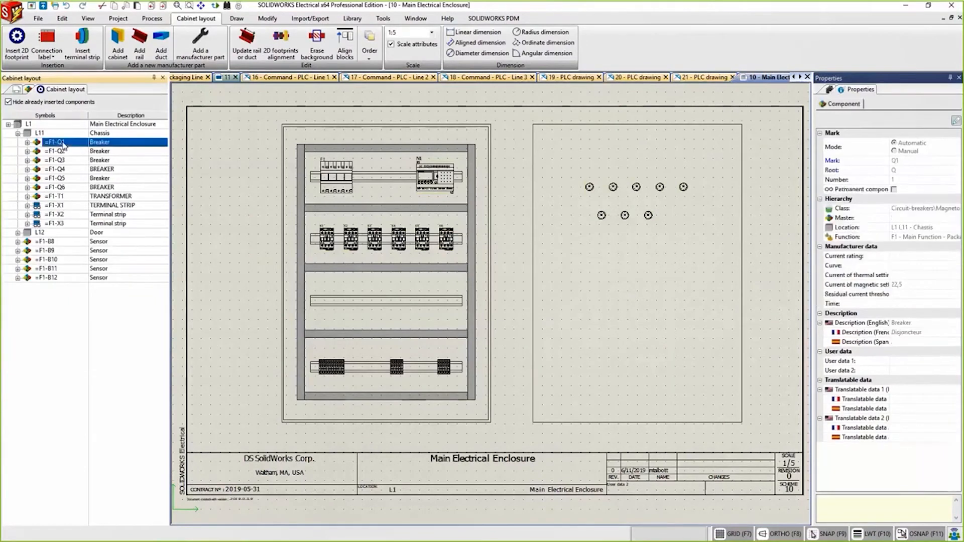
pyautogui.keyDown('shift'); pyautogui.click(67, 197); pyautogui.keyUp('shift')
pyautogui.rightClick(68, 196)
pyautogui.click(90, 201)
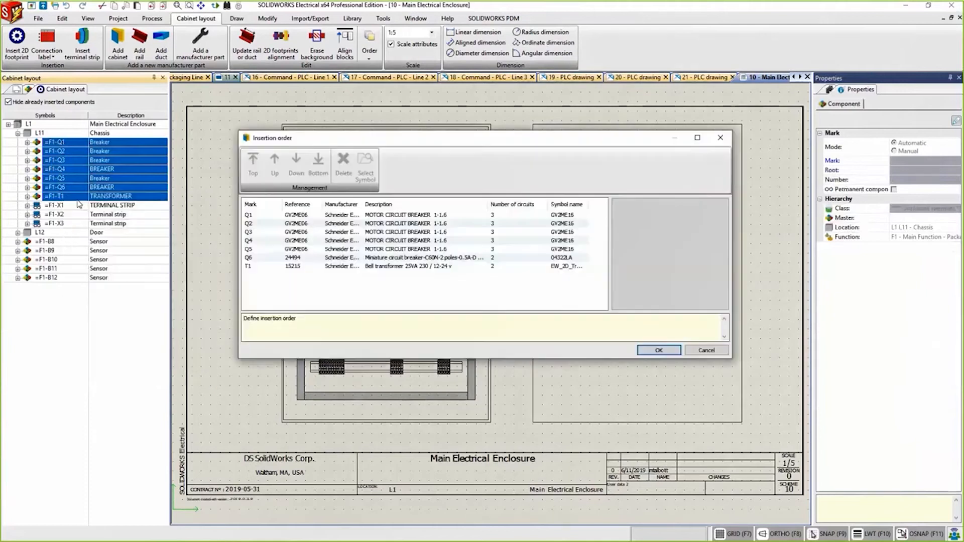
# Move T1 between Q3 and Q4 in the insertion order and place the footprints on the chassis's empty third rail.
pyautogui.click(308, 267)
pyautogui.click(276, 166)
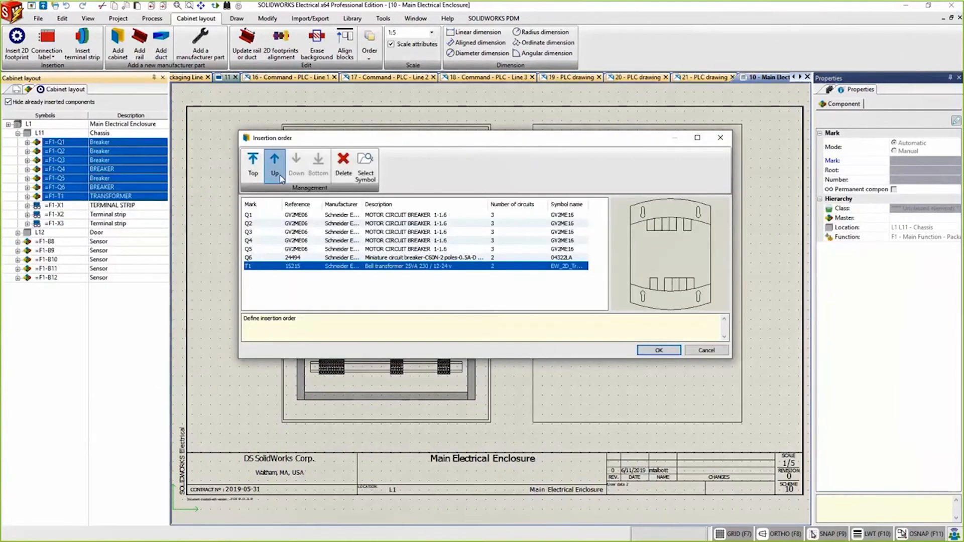
pyautogui.click(280, 173)
pyautogui.click(279, 173)
pyautogui.click(659, 351)
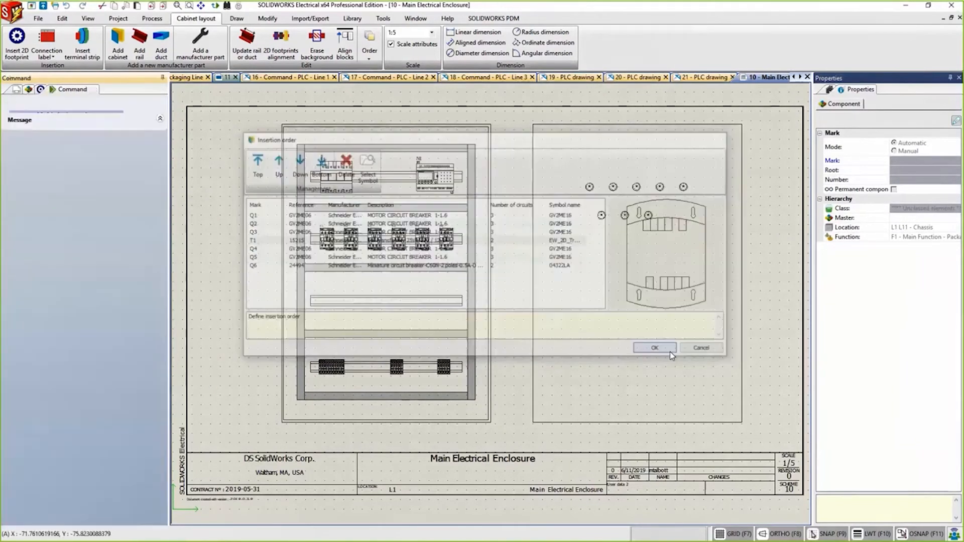
pyautogui.click(334, 300)
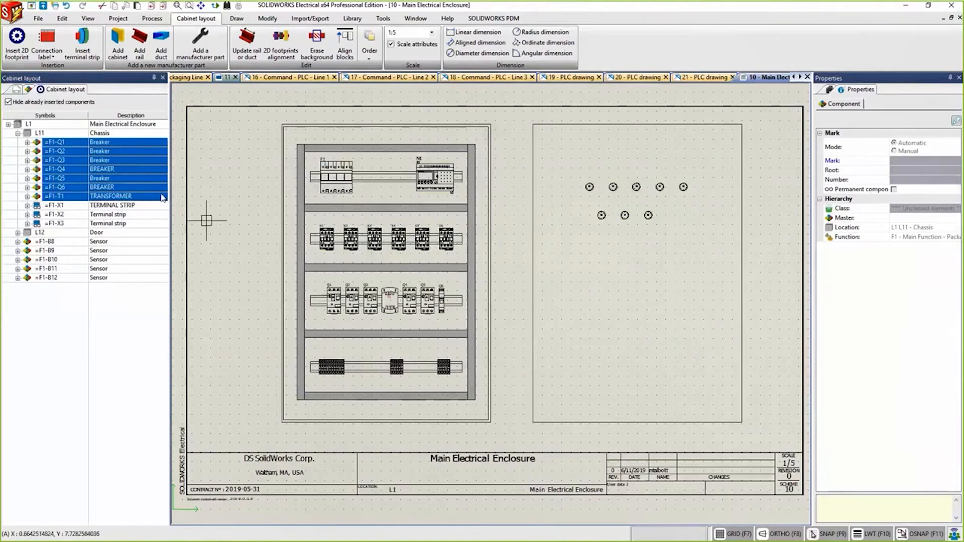
# Open schematic 06 - Power - Packaging Line and number its new wires.
pyautogui.click(18, 92)
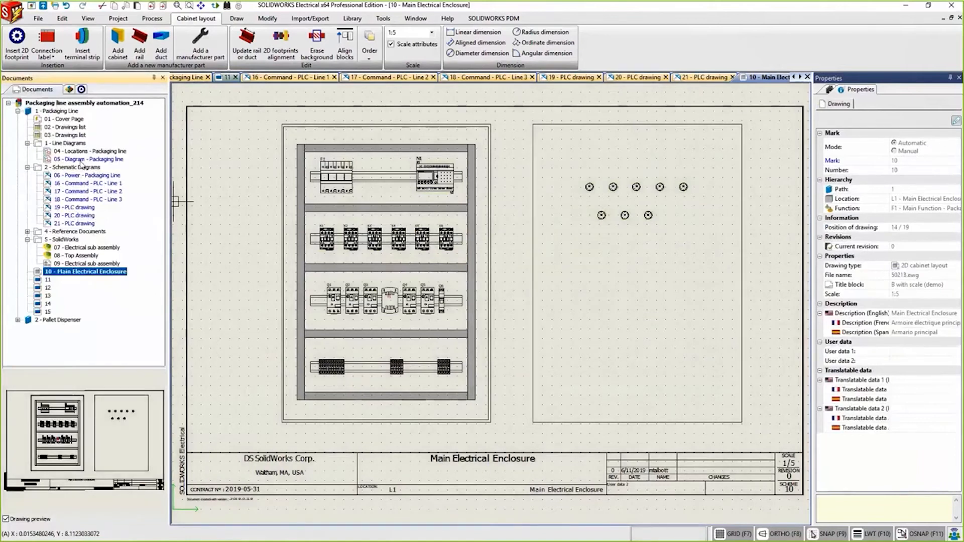
pyautogui.doubleClick(77, 176)
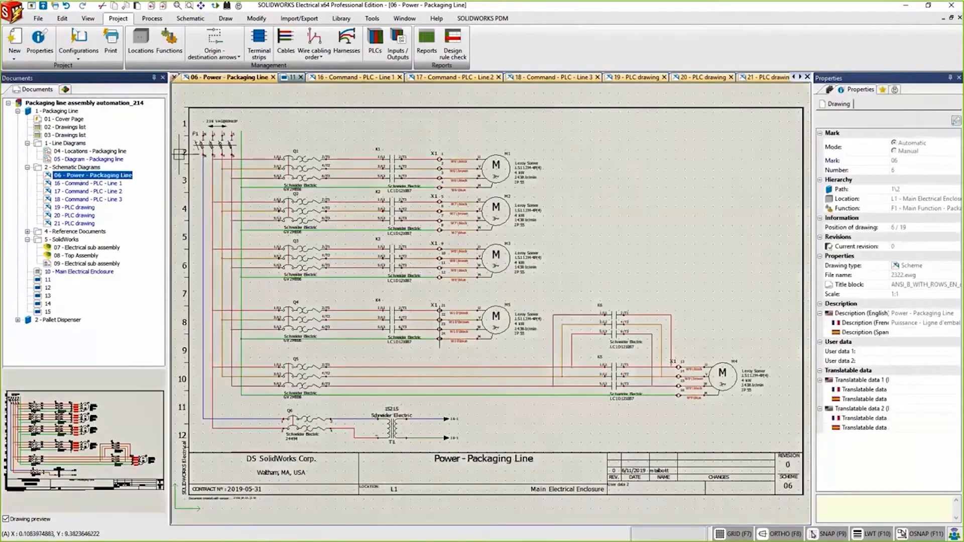
pyautogui.click(152, 19)
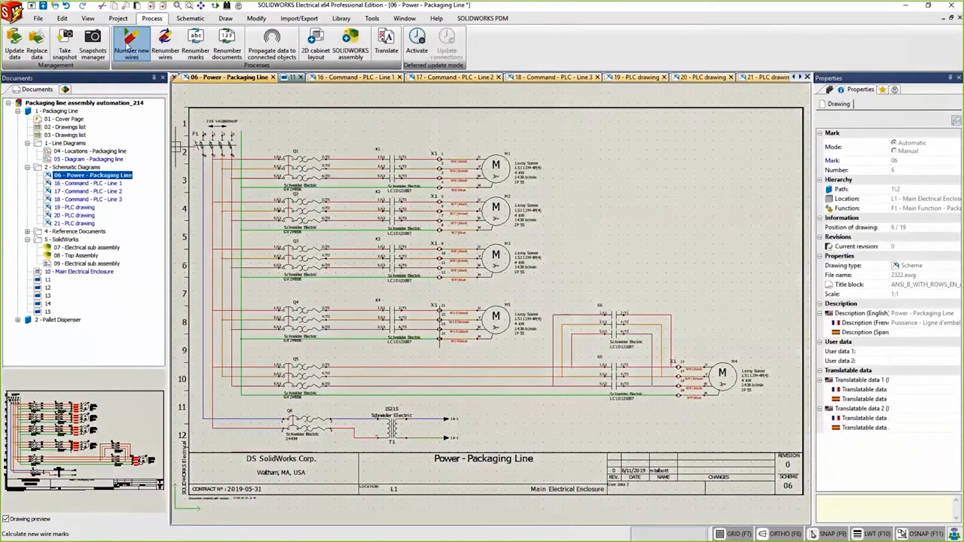
pyautogui.click(117, 40)
pyautogui.click(515, 298)
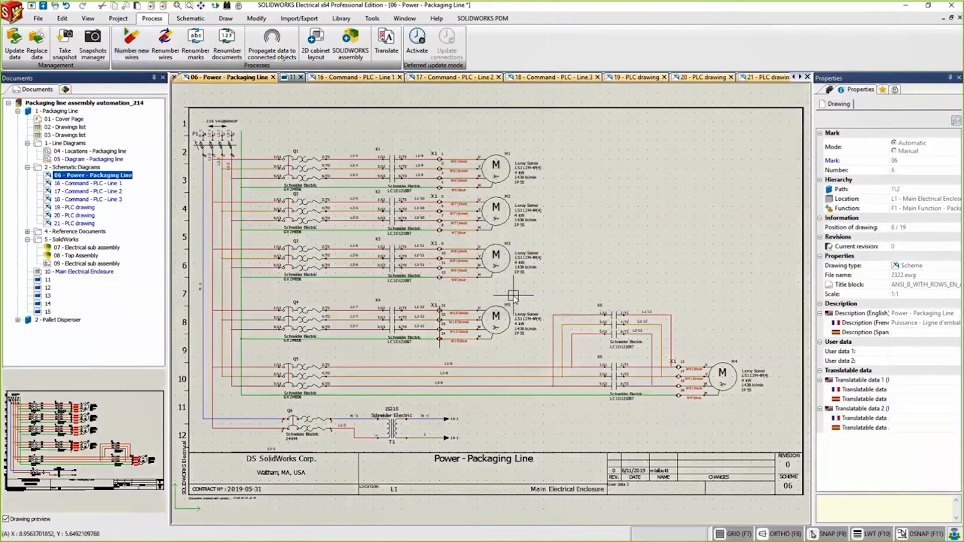
# Start generating report drawings from the report manager and exclude the Drawings list of book 2.
pyautogui.click(119, 18)
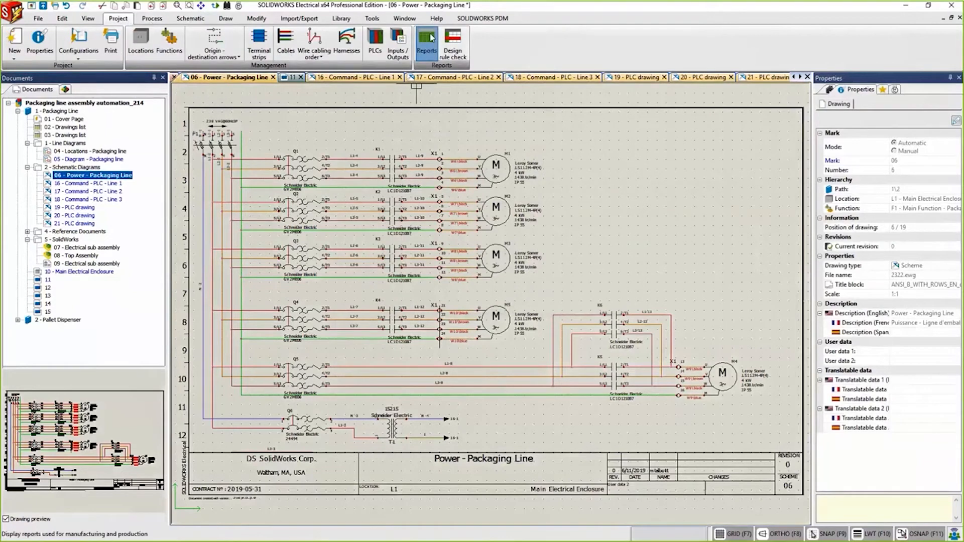
pyautogui.click(430, 38)
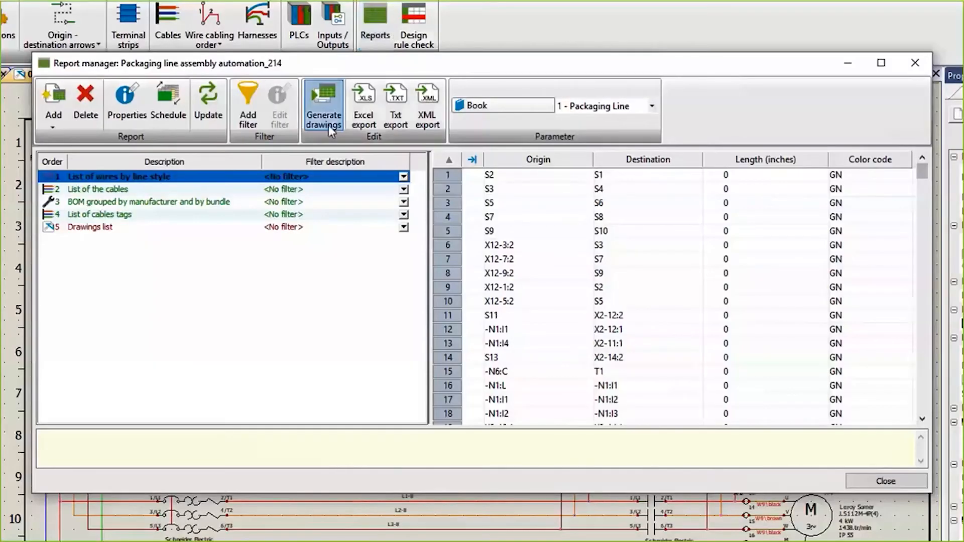
pyautogui.click(330, 110)
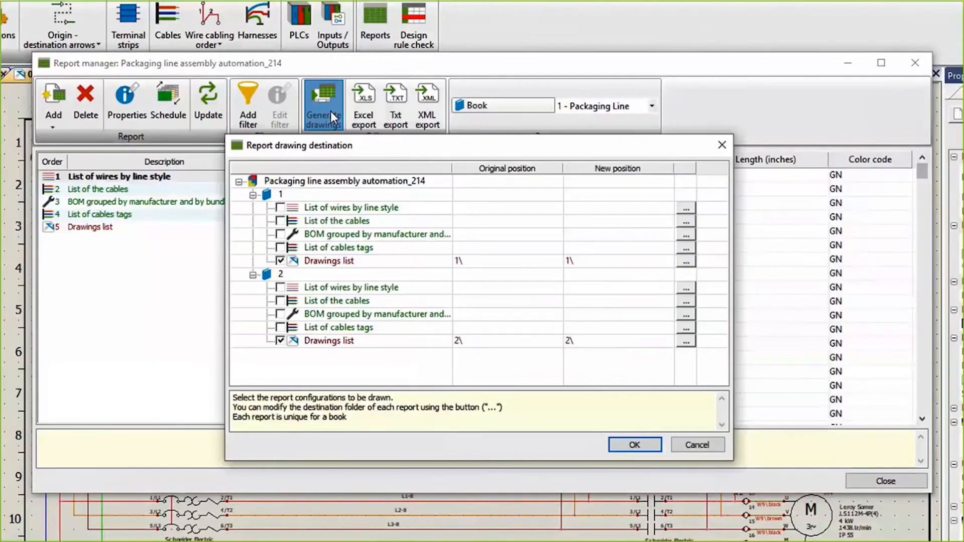
pyautogui.click(280, 342)
pyautogui.click(253, 274)
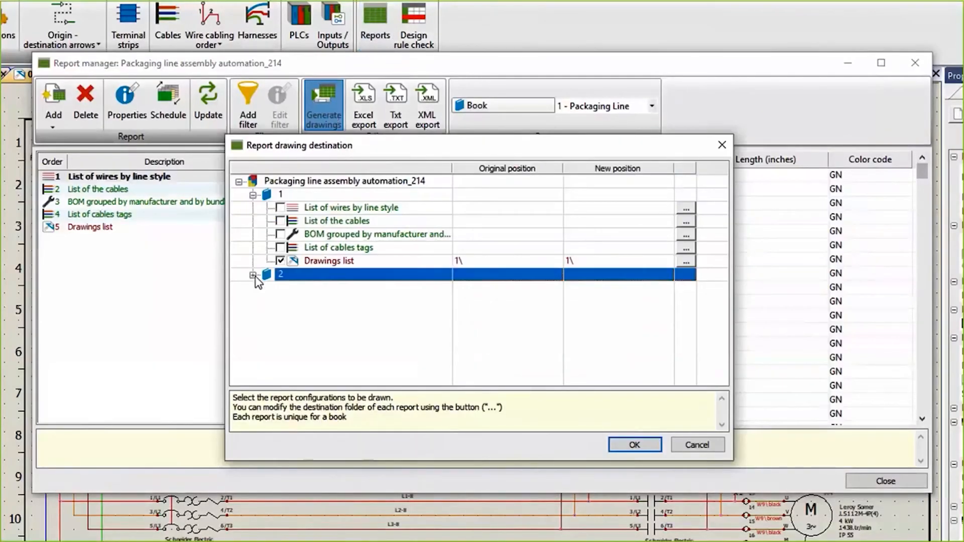
# Add the cable tags, BOM, cables and wires by line style lists to book 1's selection and generate the report drawings.
pyautogui.click(281, 247)
pyautogui.click(281, 234)
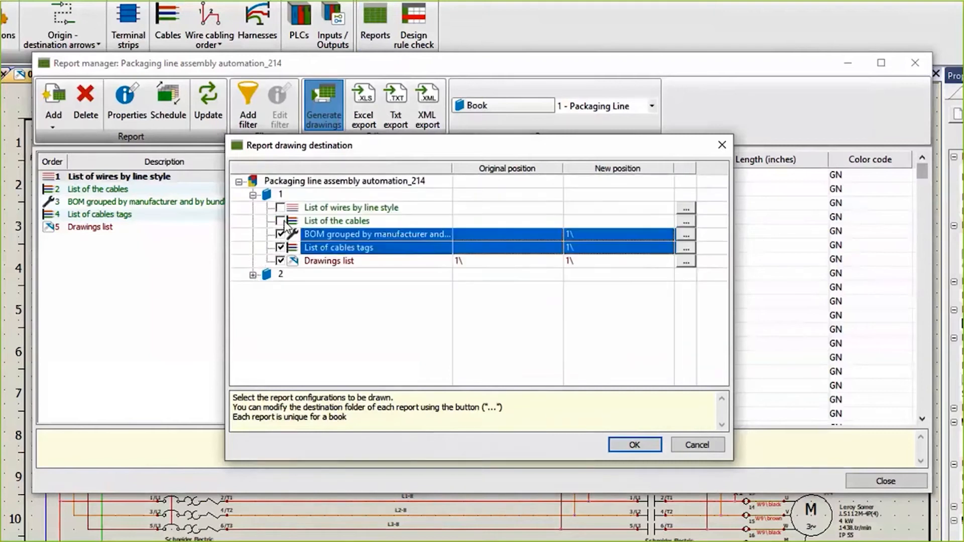
pyautogui.click(282, 221)
pyautogui.click(283, 207)
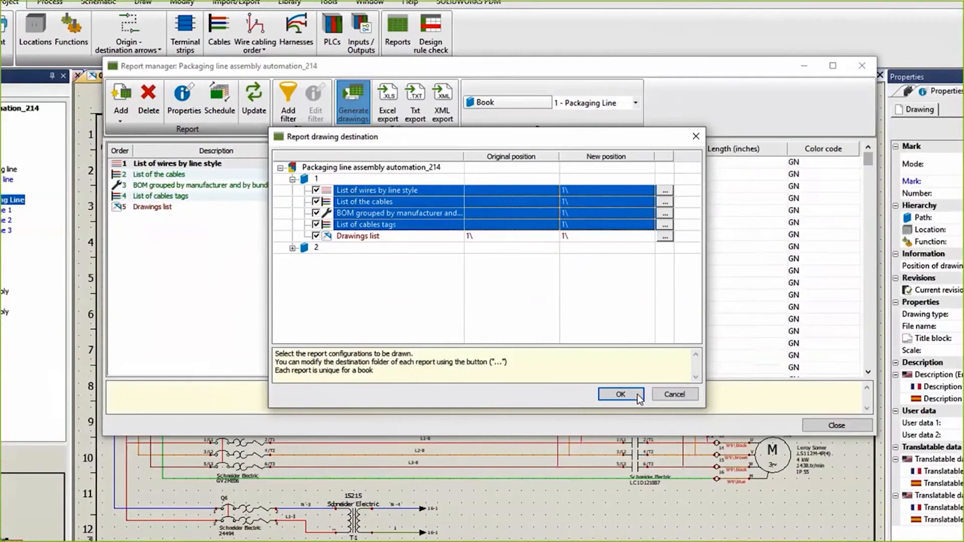
pyautogui.click(636, 394)
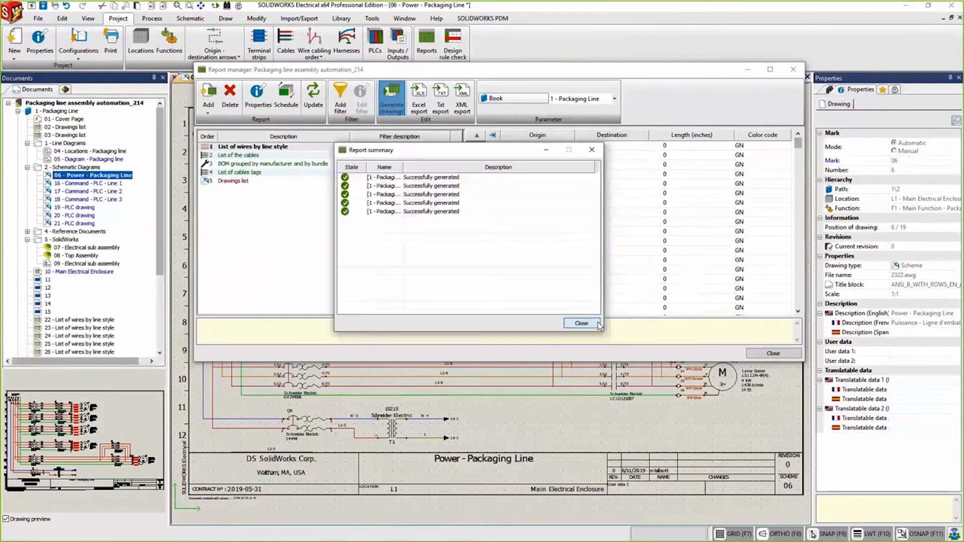
pyautogui.click(583, 323)
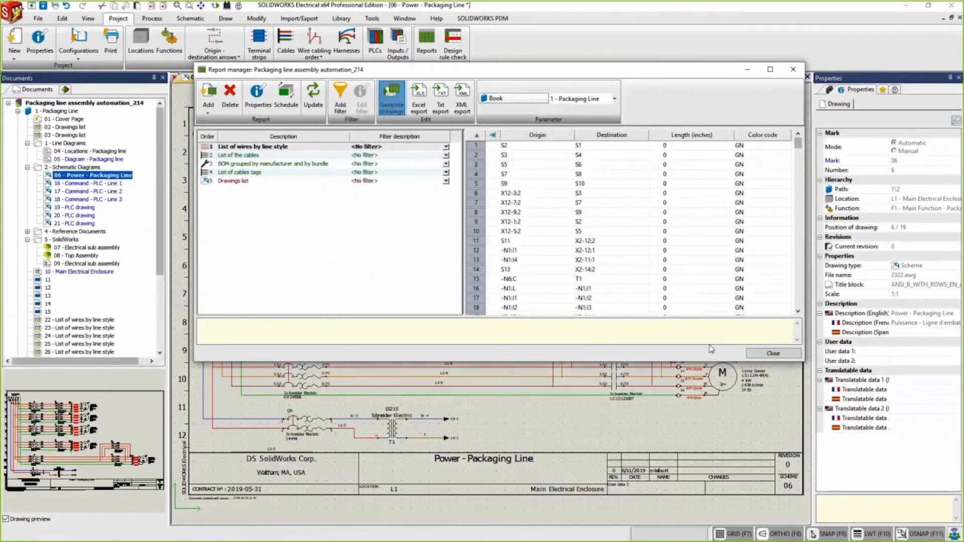
pyautogui.click(773, 353)
# Open report drawings 22, 31 and 36 and drawing 09 - Electrical sub assembly to examine their tables.
pyautogui.scroll(-5, 85, 303)
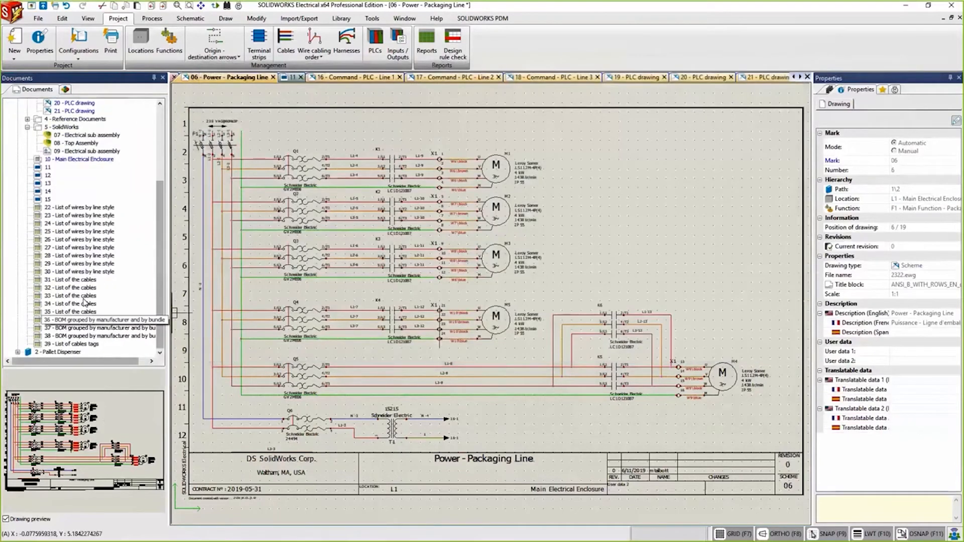
pyautogui.click(103, 208)
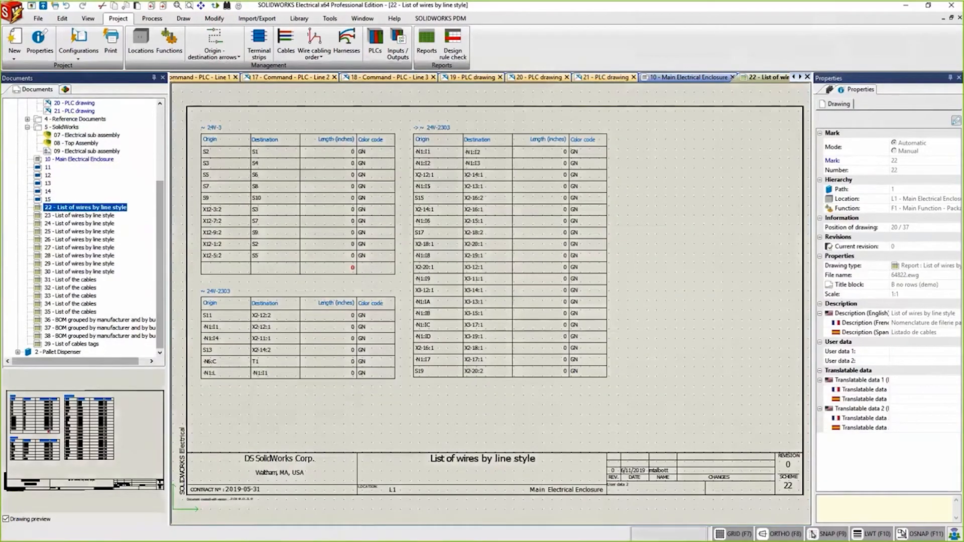
pyautogui.click(72, 279)
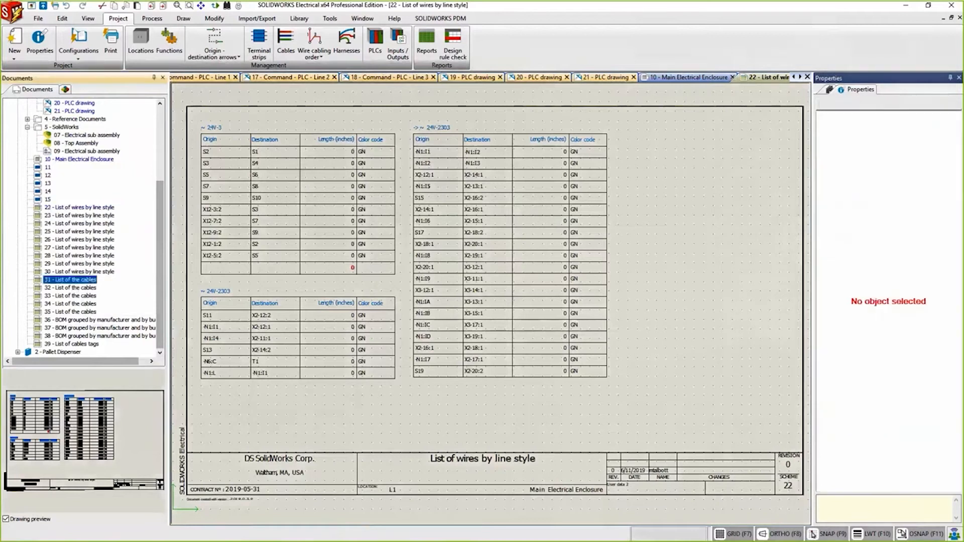
pyautogui.doubleClick(72, 280)
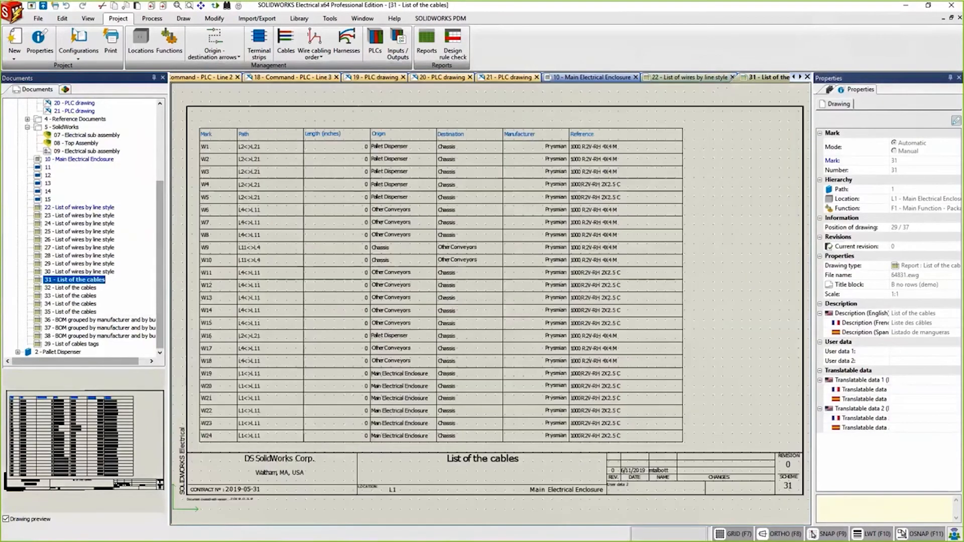
pyautogui.click(69, 322)
pyautogui.doubleClick(70, 321)
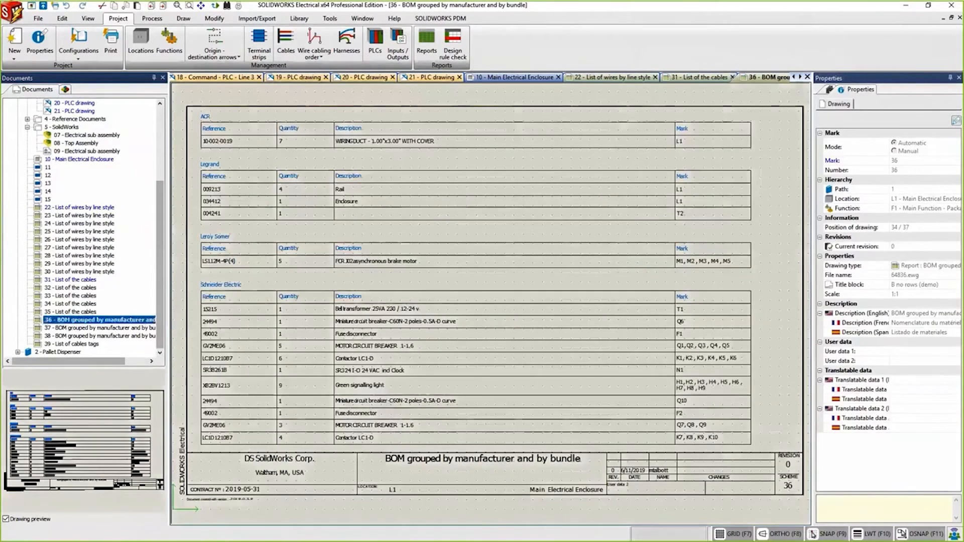
pyautogui.click(98, 151)
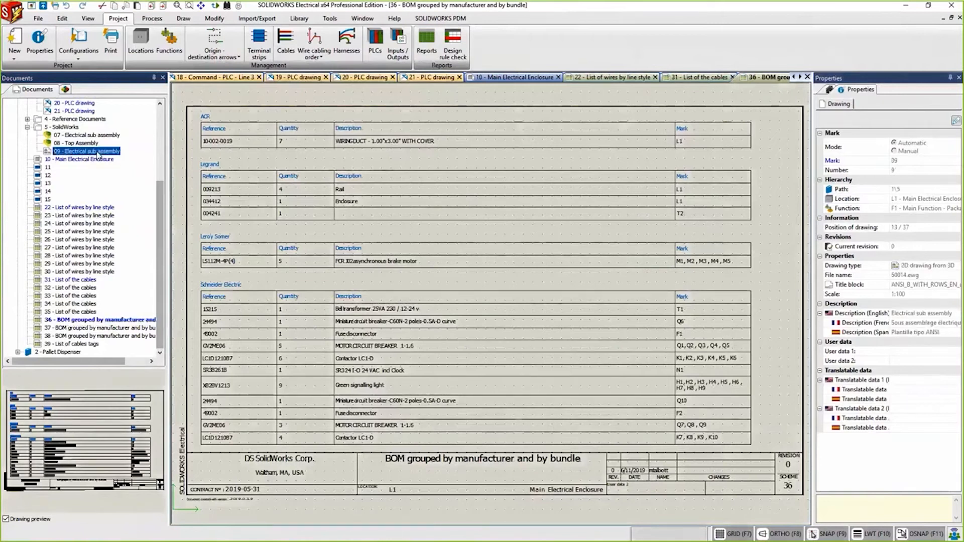
pyautogui.doubleClick(97, 151)
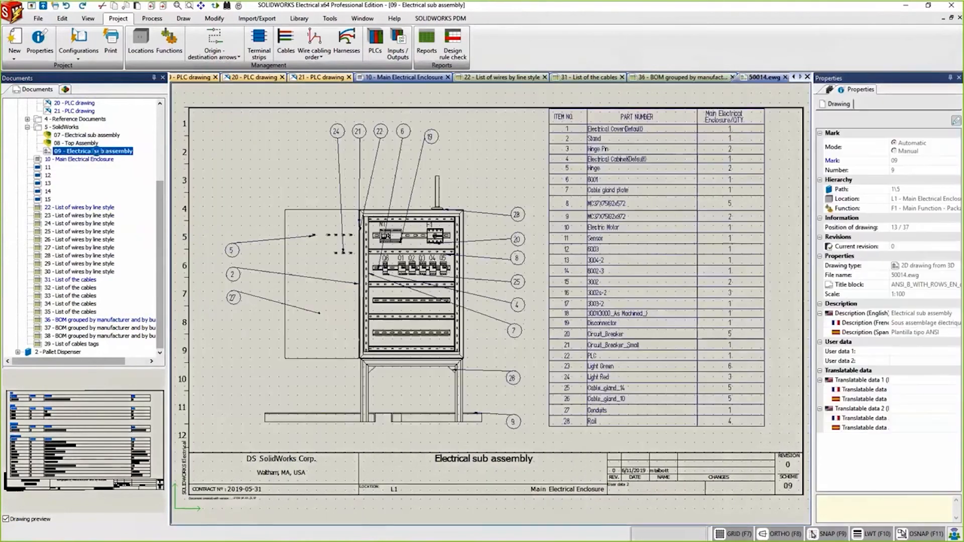
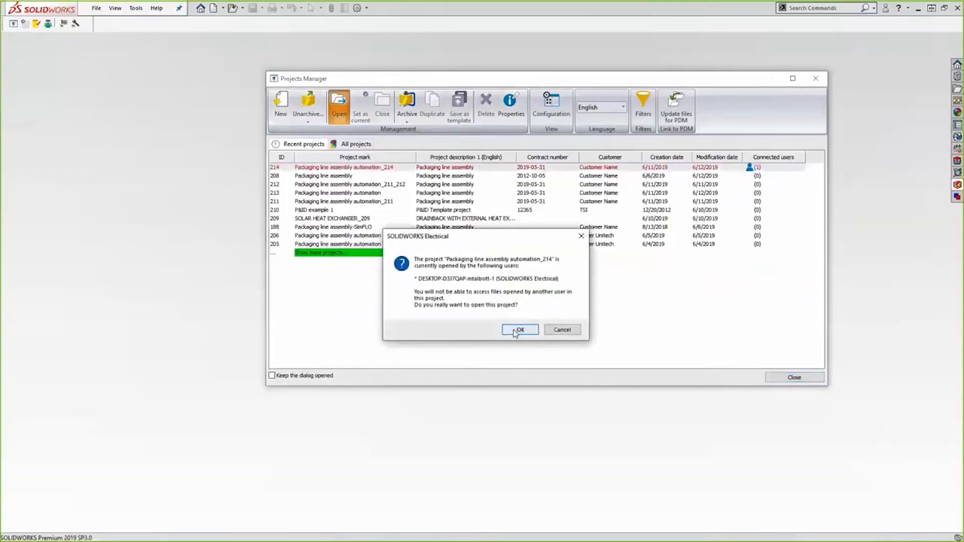
# Open project Packaging line assembly automation_214 in SOLIDWORKS and inspect 05 - Diagram - Packaging line around the motors.
pyautogui.click(517, 330)
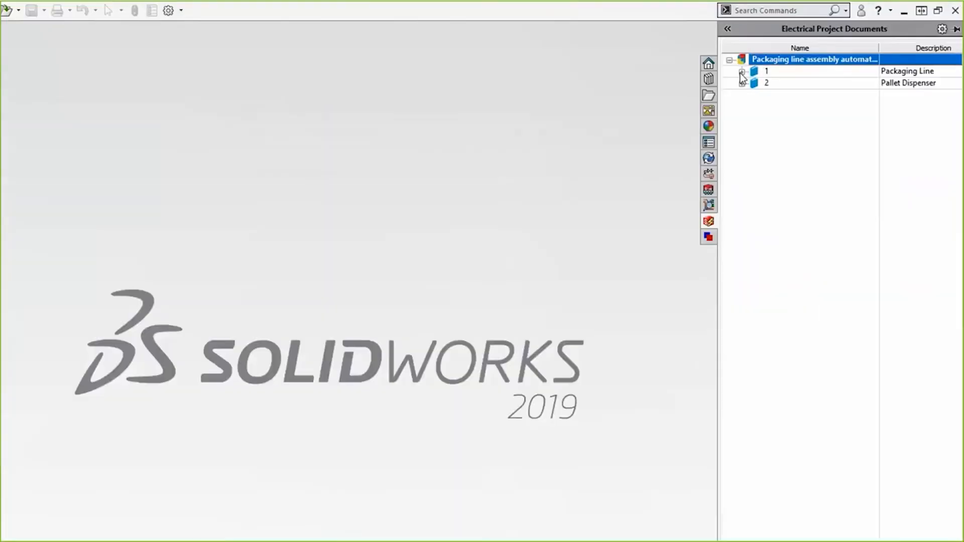
pyautogui.click(795, 54)
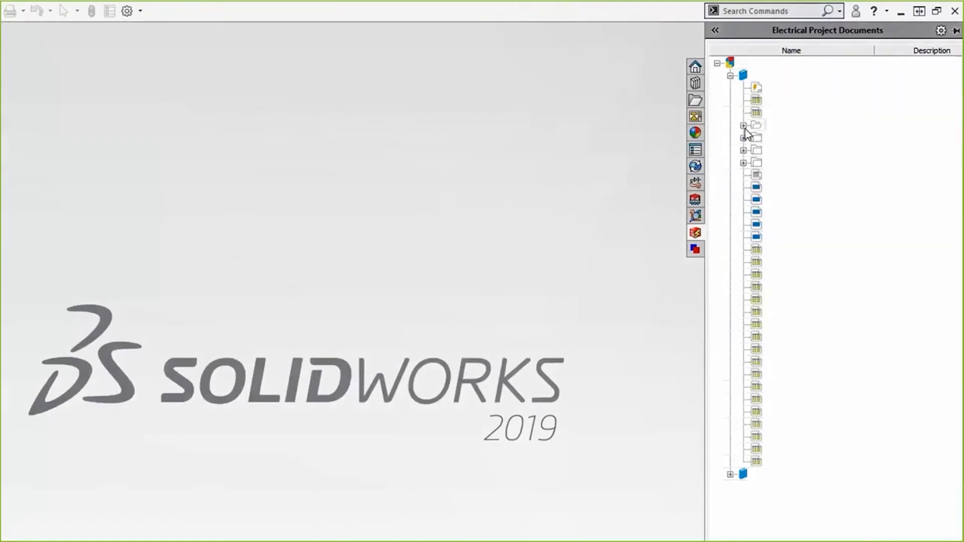
pyautogui.doubleClick(745, 126)
pyautogui.doubleClick(784, 150)
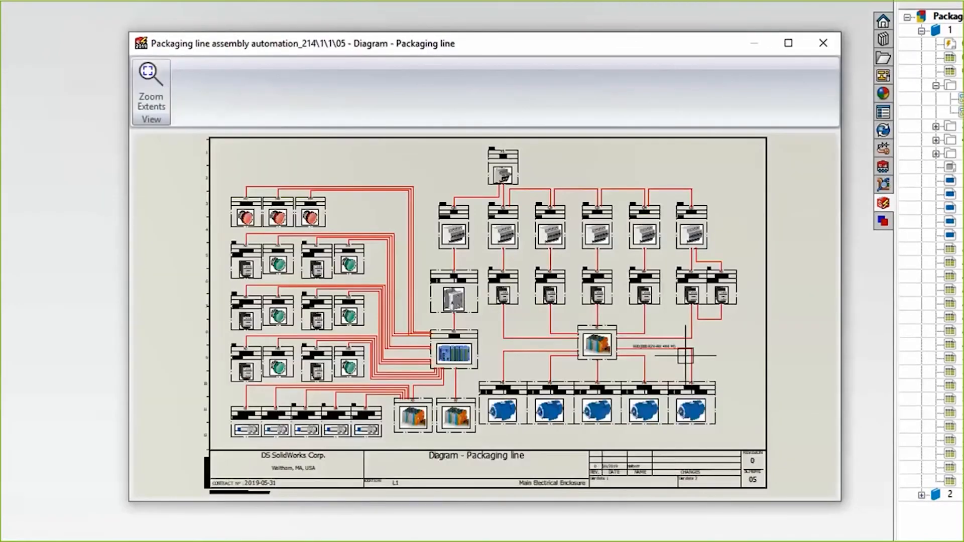
pyautogui.scroll(5, 685, 356)
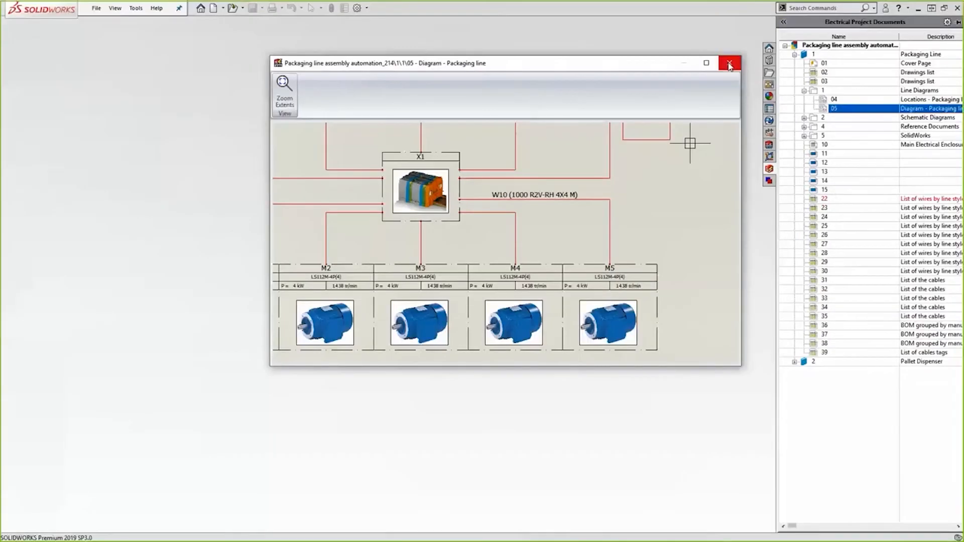
pyautogui.click(822, 43)
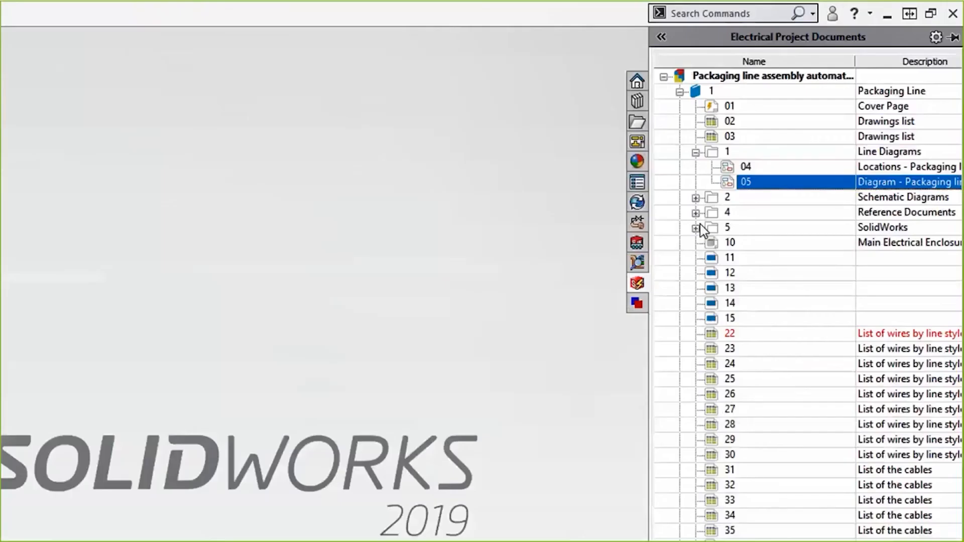
# Open the 3D assembly 07 - Electrical sub assembly from the project's 5 - SolidWorks folder.
pyautogui.doubleClick(873, 136)
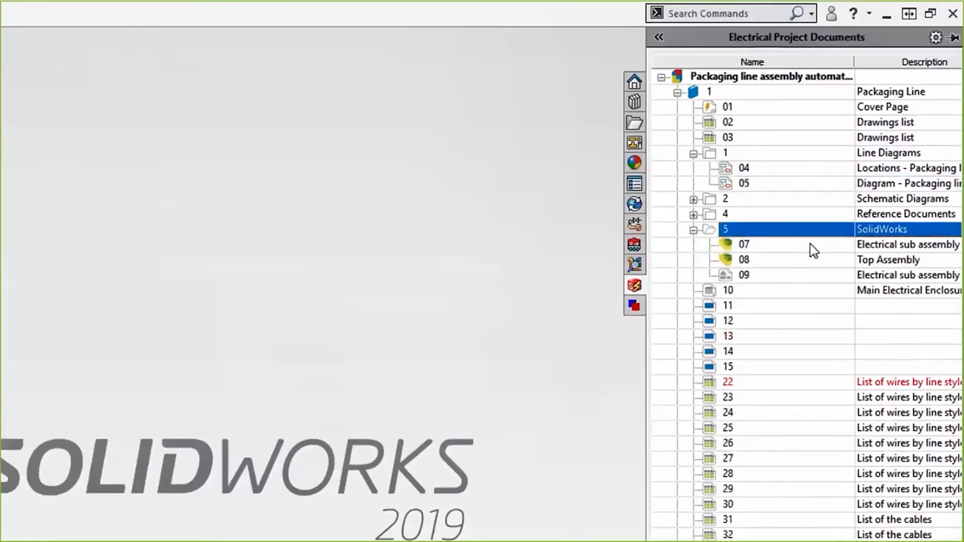
pyautogui.click(873, 245)
pyautogui.rightClick(873, 245)
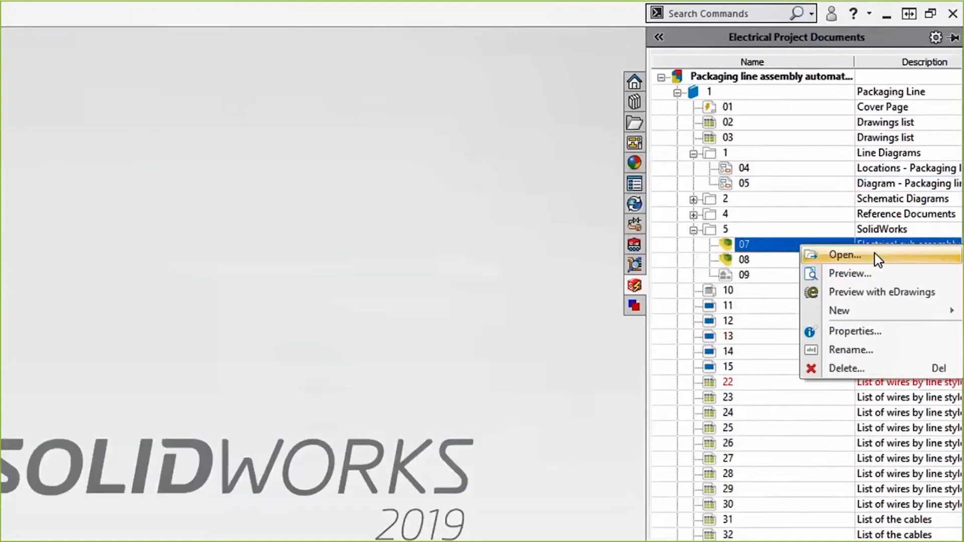
pyautogui.click(877, 260)
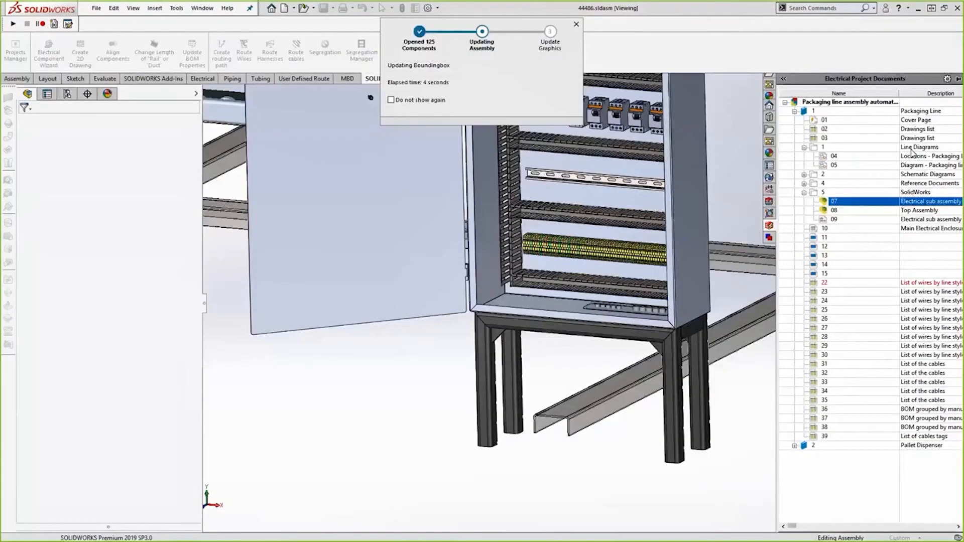
# Associate the manufacturer part of motor M5 in L4 - Other Conveyors with the blue electric motor beside the conveyor's rotary switch.
pyautogui.scroll(-6, 527, 234)
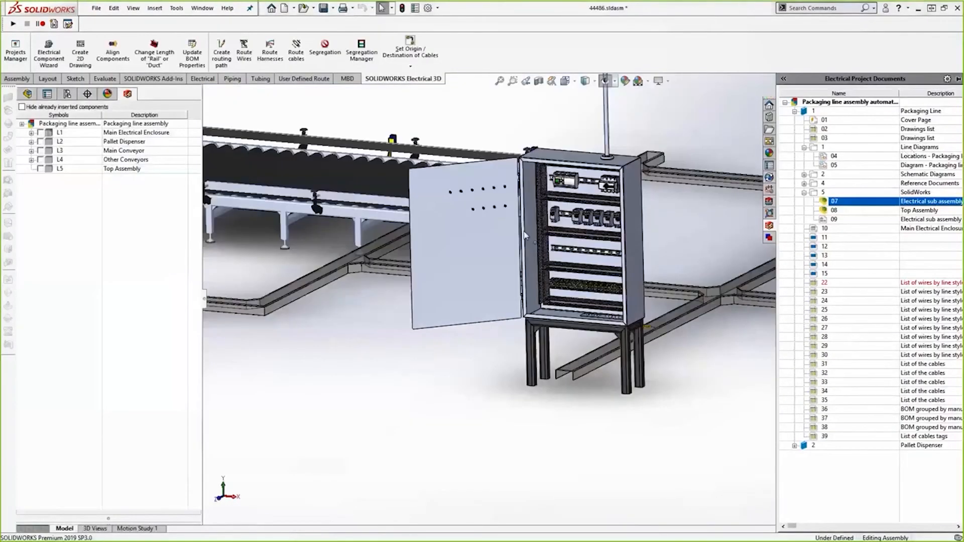
pyautogui.moveTo(522, 236); pyautogui.dragTo(552, 322, button='middle')
pyautogui.scroll(6, 596, 358)
pyautogui.scroll(5, 597, 359)
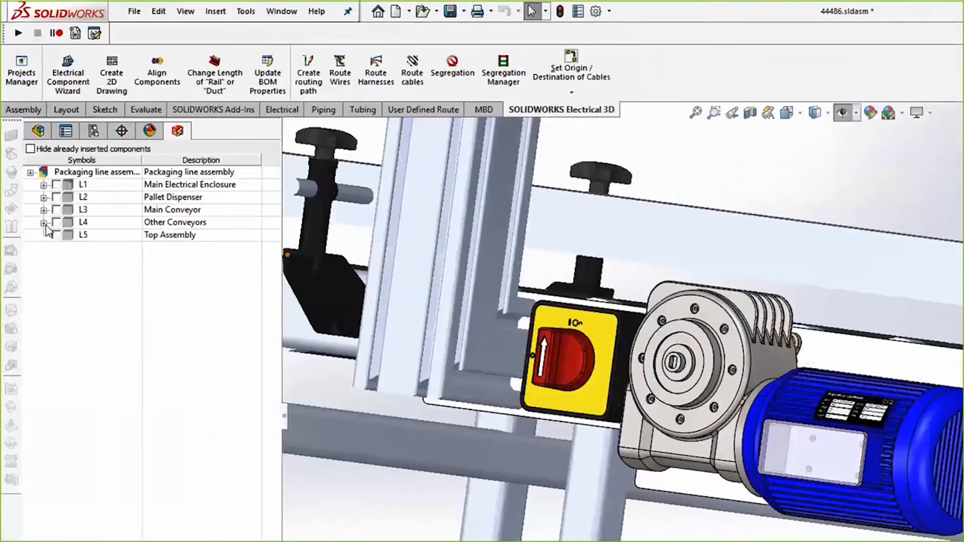
pyautogui.click(44, 223)
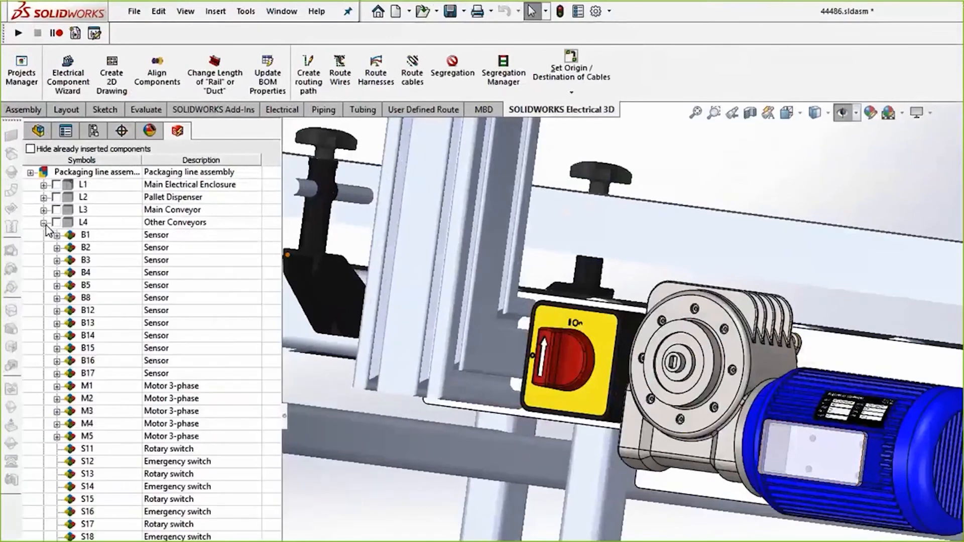
pyautogui.click(57, 436)
pyautogui.rightClick(118, 450)
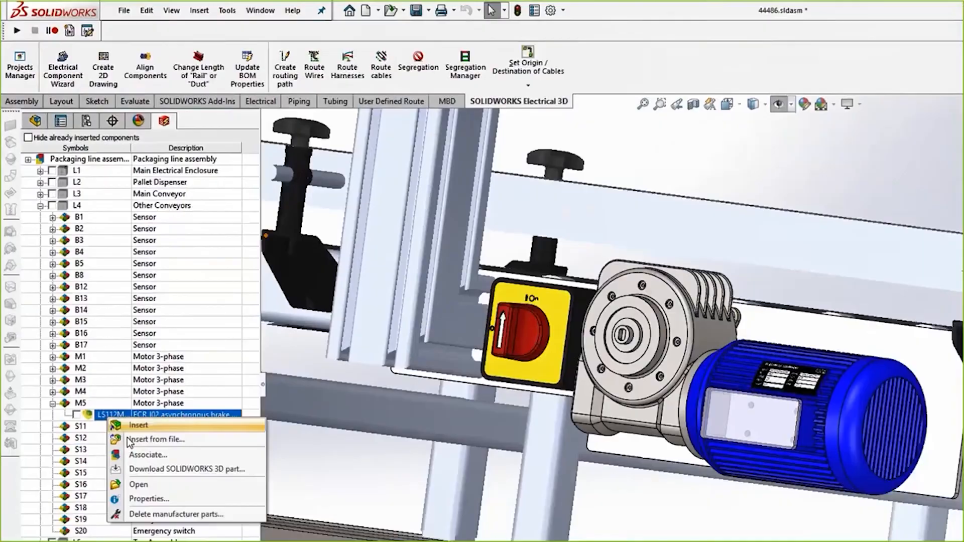
pyautogui.click(160, 493)
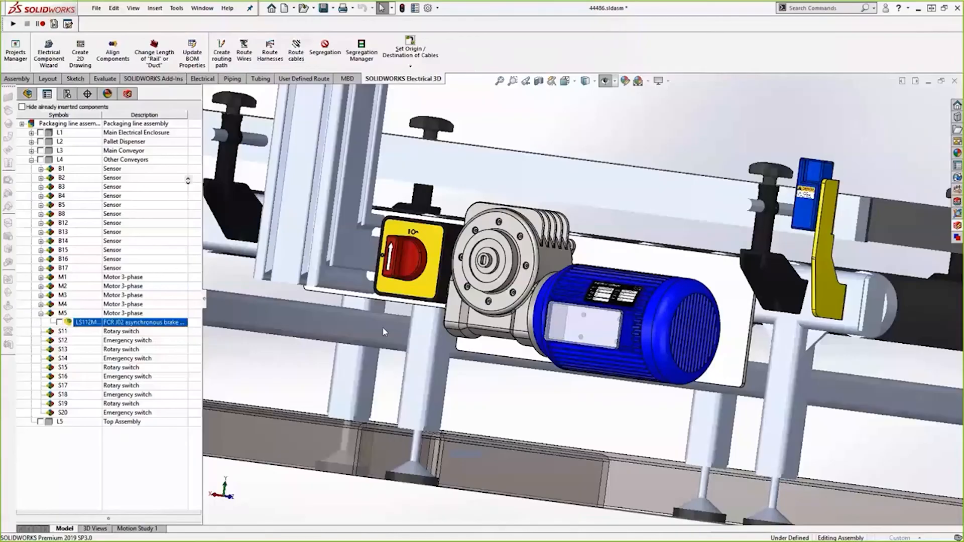
pyautogui.click(532, 260)
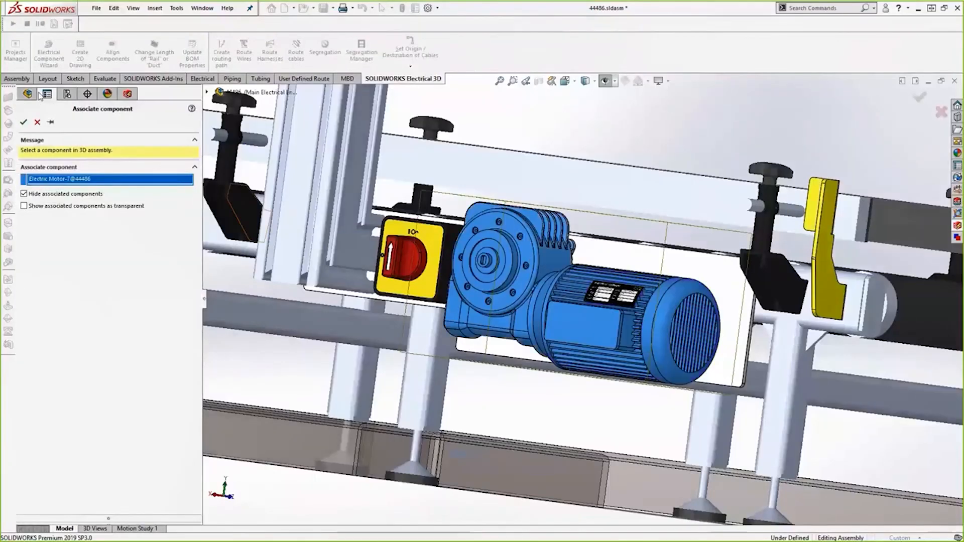
pyautogui.click(24, 122)
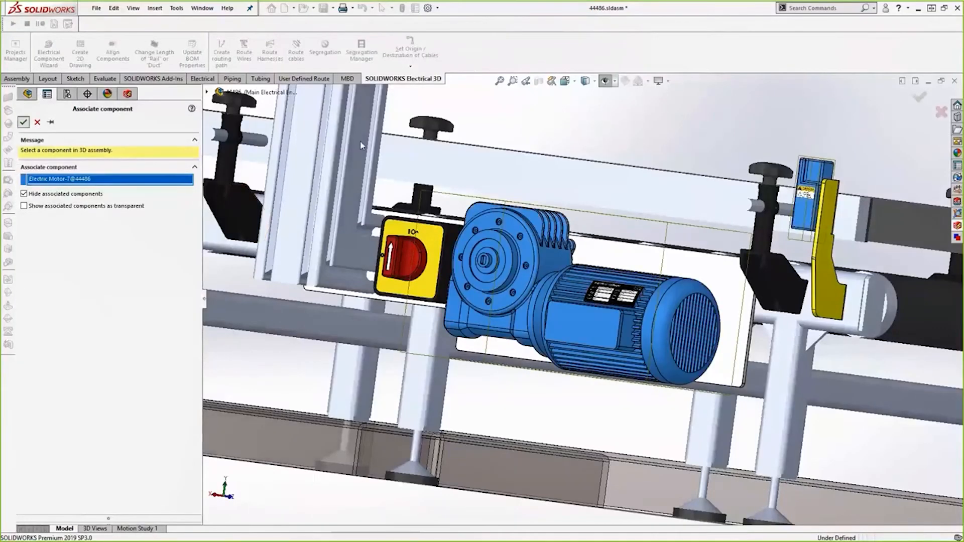
# Hide already inserted components in the component list and expand location L11 - Chassis under L1 - Main Electrical Enclosure.
pyautogui.scroll(5, 492, 165)
pyautogui.moveTo(491, 167); pyautogui.dragTo(446, 281, button='middle')
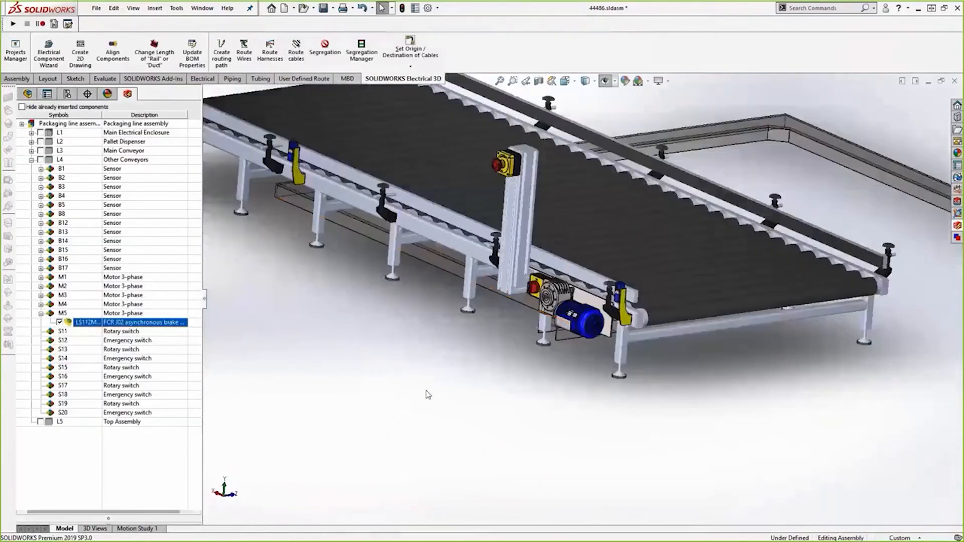
pyautogui.moveTo(426, 390); pyautogui.dragTo(412, 379, button='right')
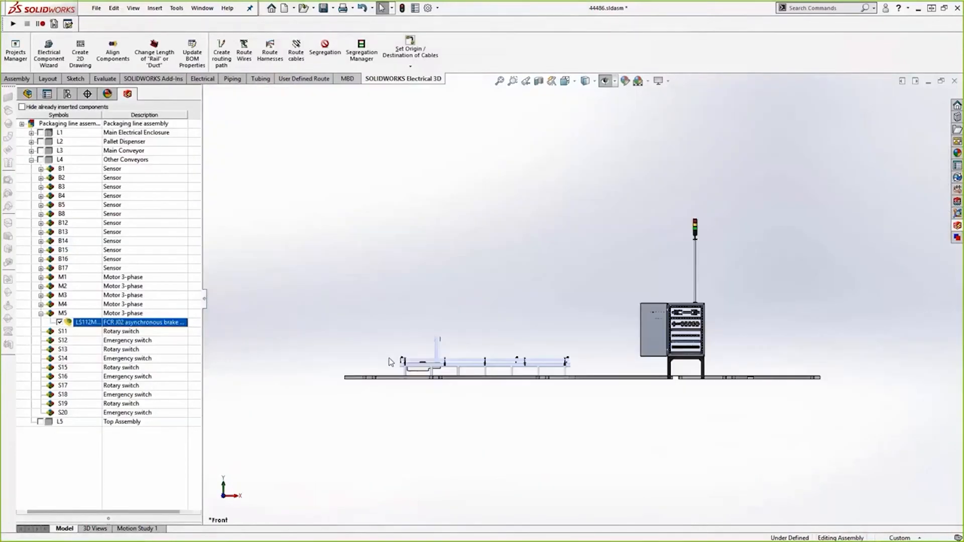
pyautogui.scroll(-5, 709, 357)
pyautogui.moveTo(691, 340); pyautogui.dragTo(670, 216, button='middle')
pyautogui.moveTo(666, 210); pyautogui.dragTo(653, 198, button='right')
pyautogui.scroll(-8, 725, 357)
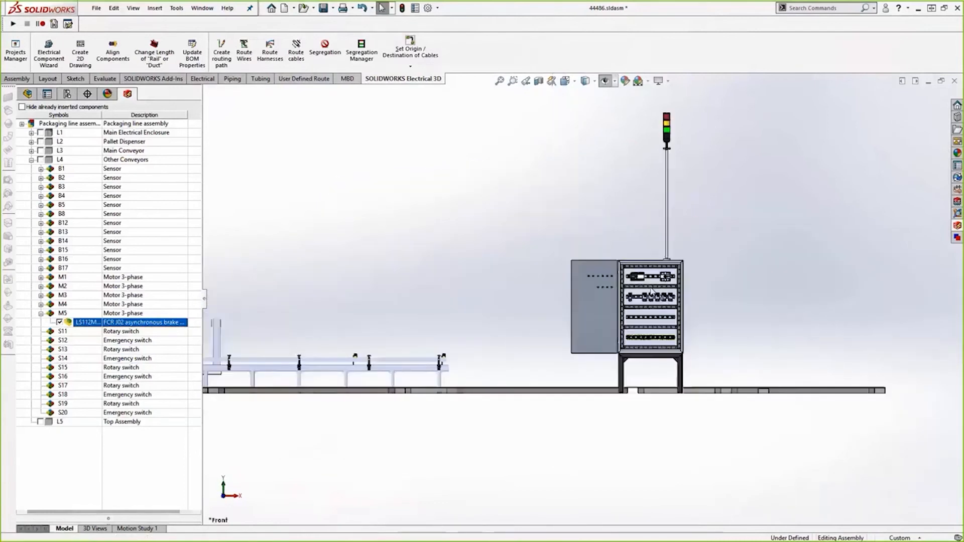
pyautogui.scroll(-5, 658, 321)
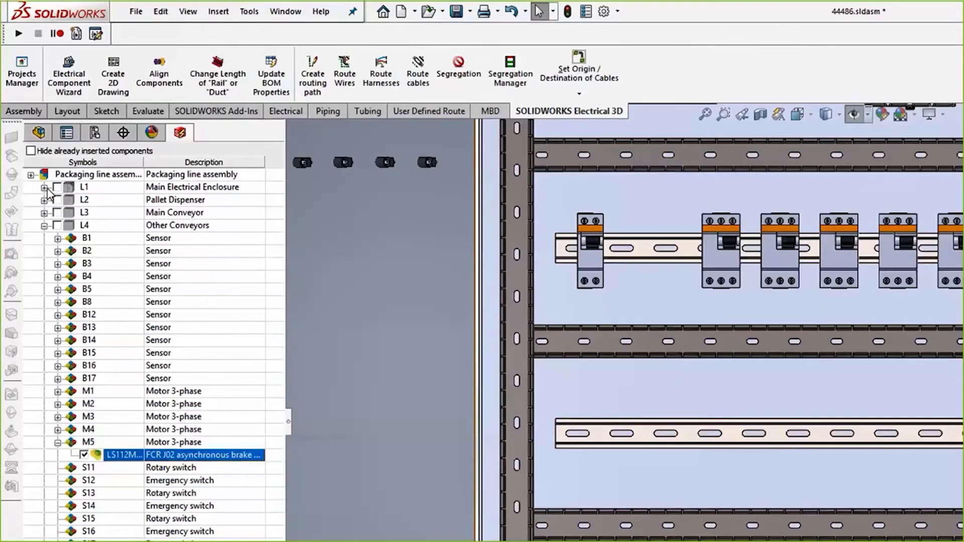
pyautogui.click(31, 151)
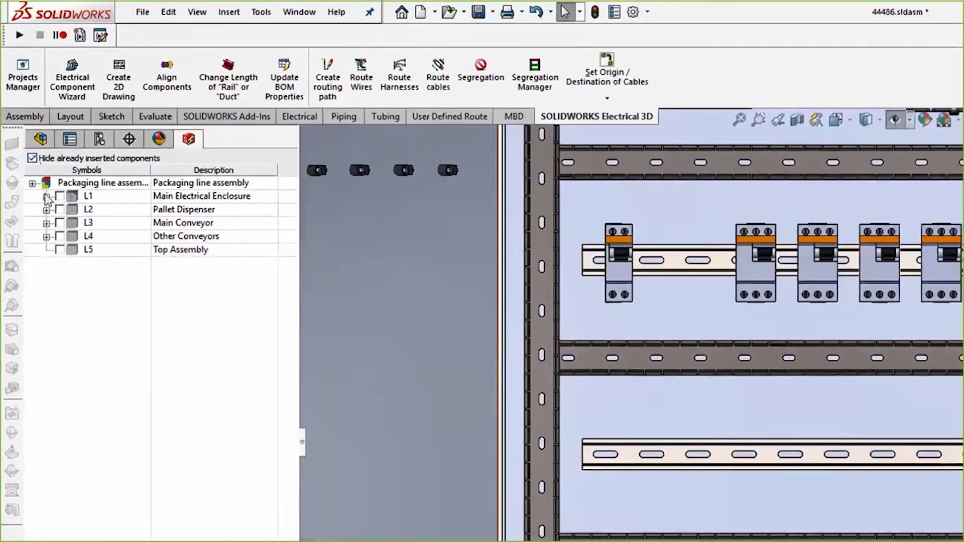
pyautogui.click(46, 196)
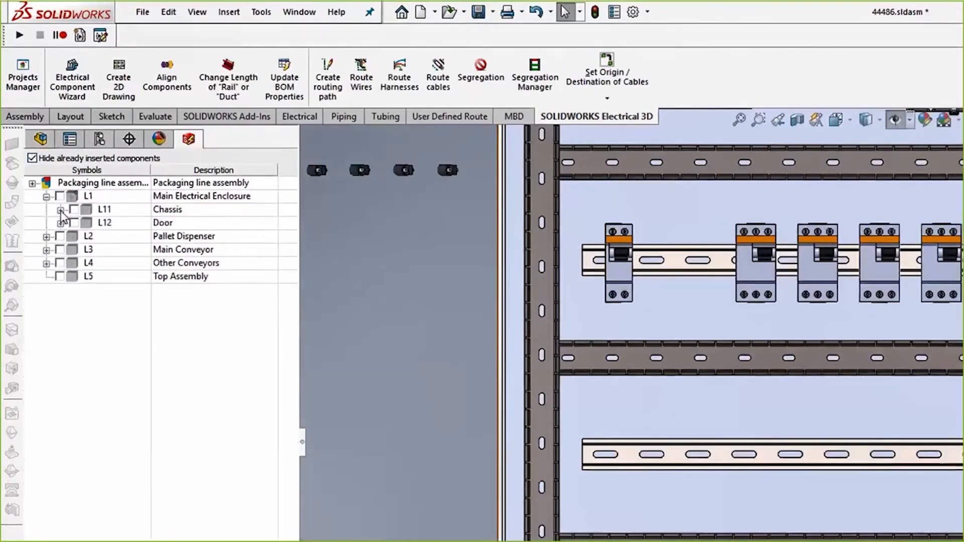
pyautogui.click(61, 210)
# Insert contactor relays K1 to K6 and transformer T1 together, moving T1 between K3 and K4 in the insertion order.
pyautogui.click(117, 225)
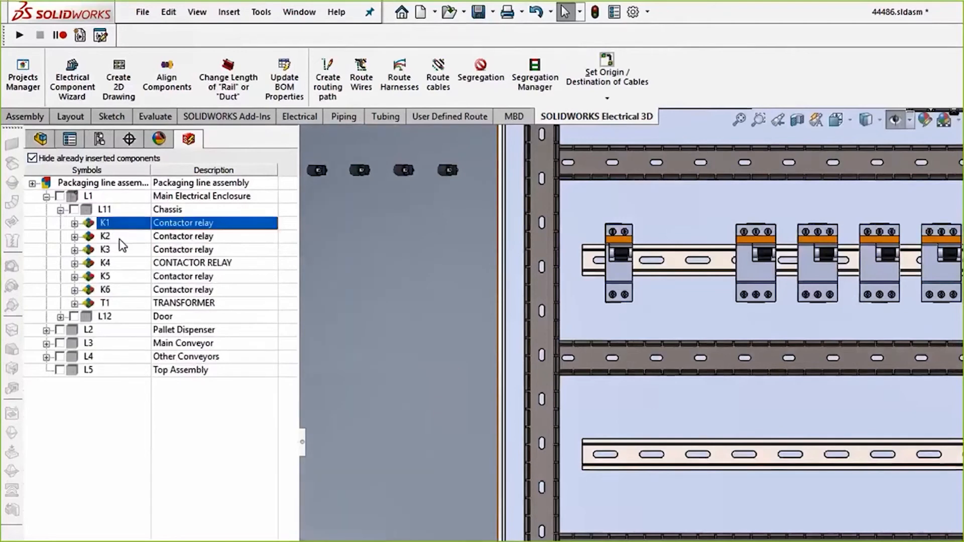
pyautogui.keyDown('shift'); pyautogui.click(125, 302); pyautogui.keyUp('shift')
pyautogui.rightClick(126, 305)
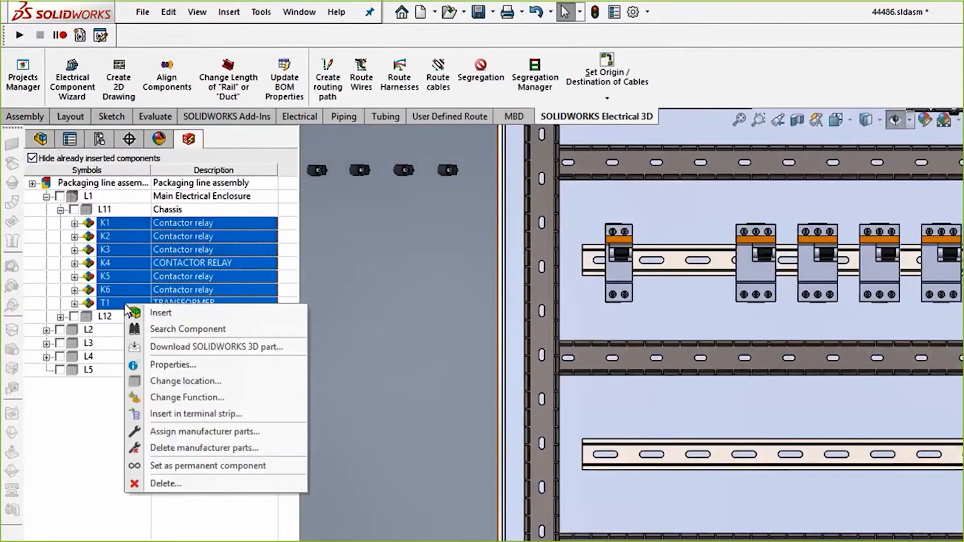
pyautogui.click(161, 312)
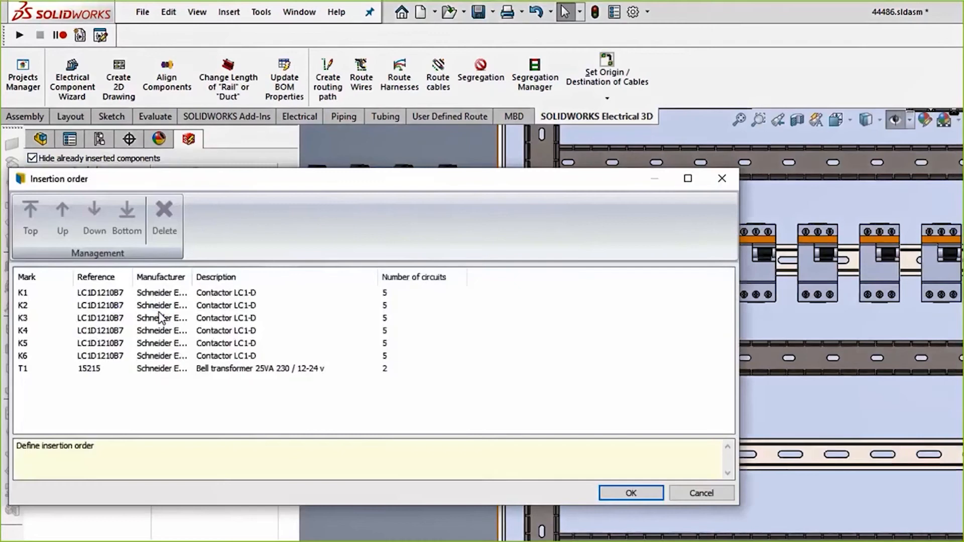
pyautogui.click(148, 369)
pyautogui.click(62, 215)
pyautogui.click(62, 215)
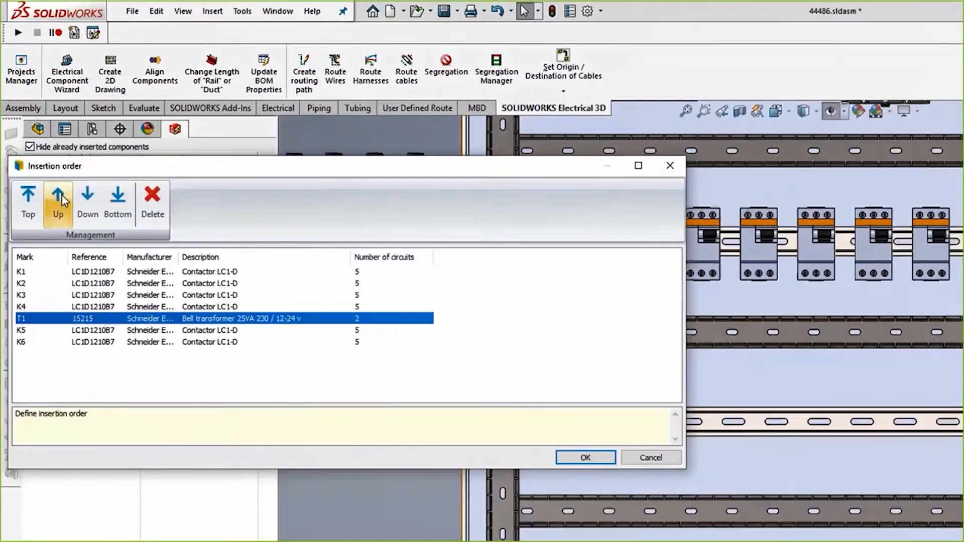
pyautogui.click(62, 201)
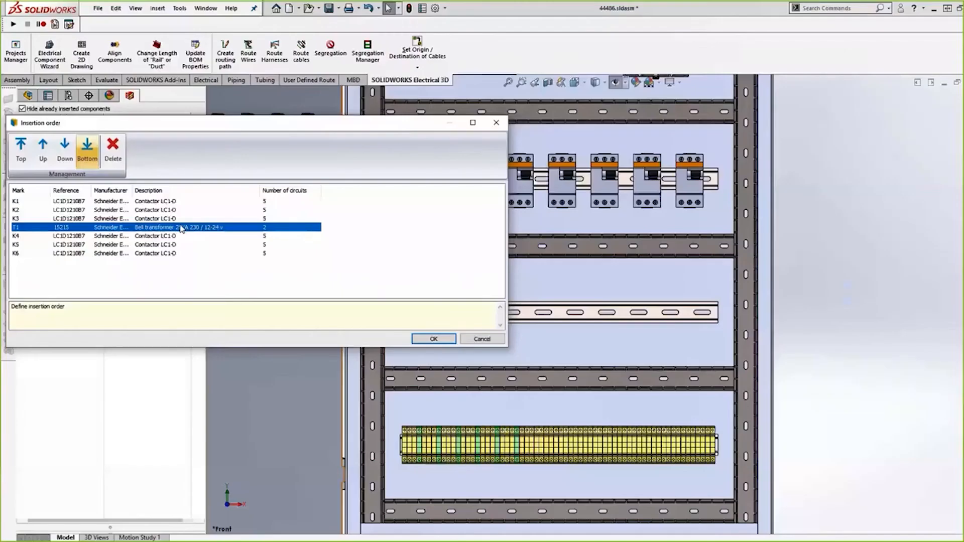
pyautogui.click(582, 459)
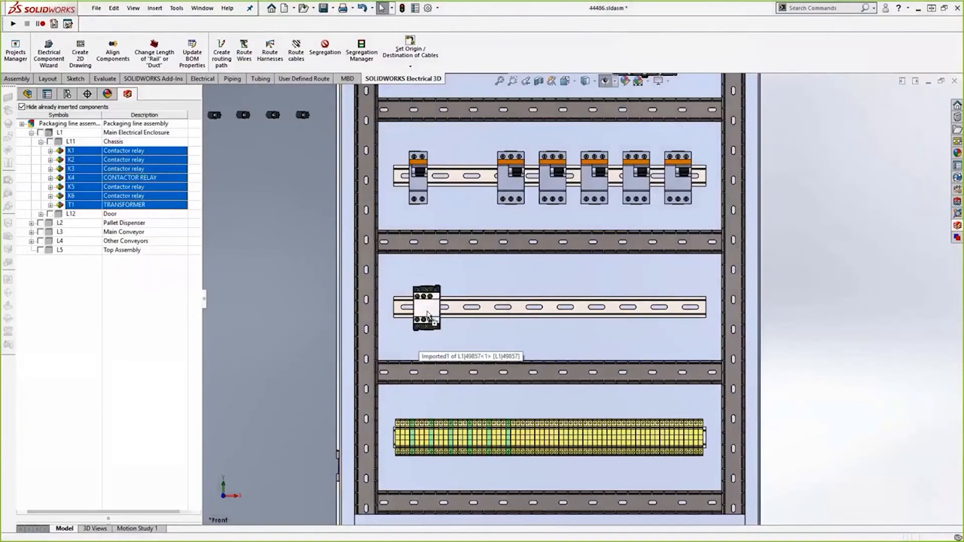
# Place the first contactor on the enclosure's empty rail, insert the other parts to its right at .625" spacing, and slide the row towards the rail's centre.
pyautogui.click(428, 314)
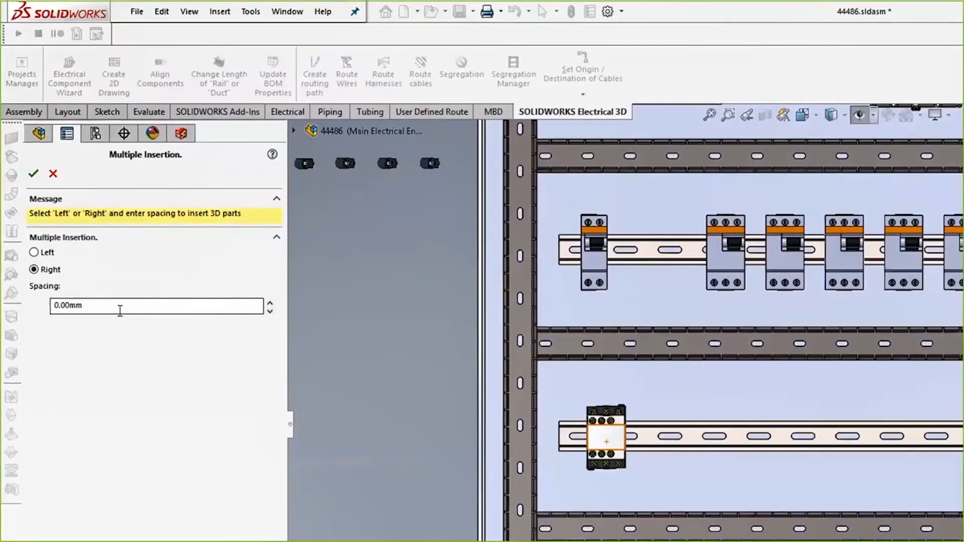
pyautogui.moveTo(120, 311); pyautogui.dragTo(8, 306)
pyautogui.write('.')
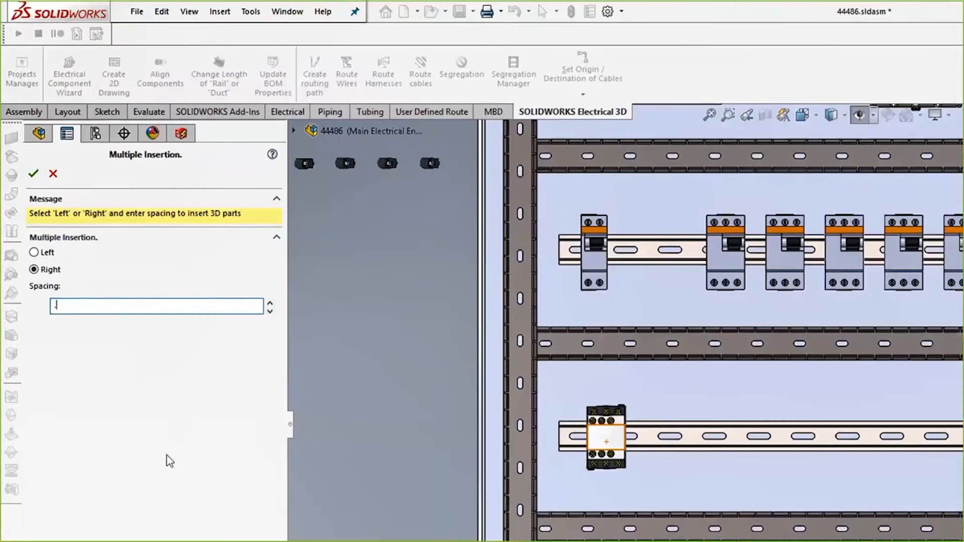
pyautogui.write('625"')
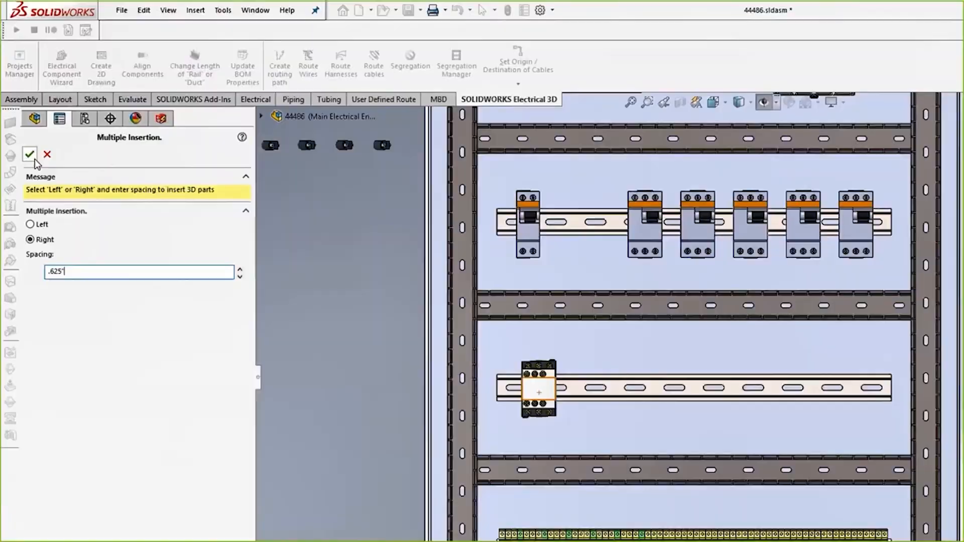
pyautogui.click(33, 174)
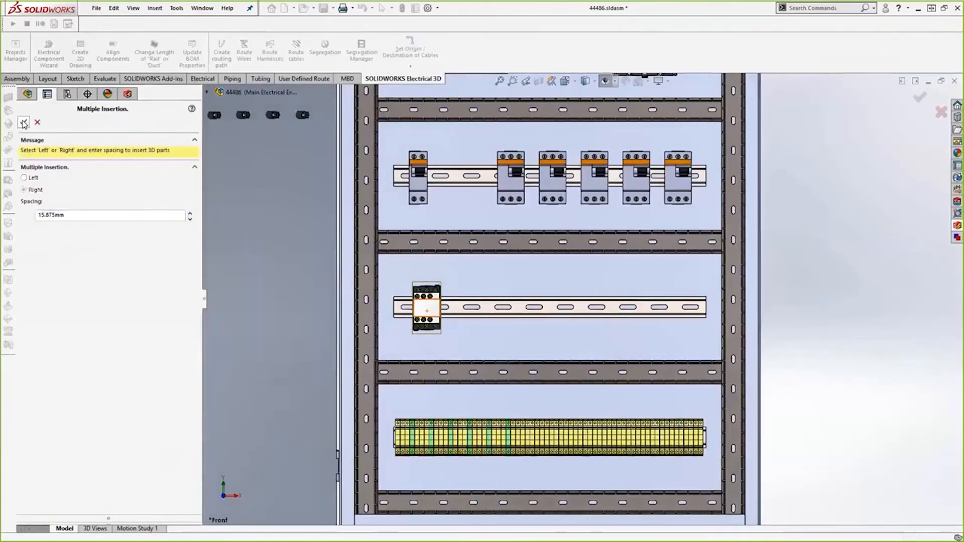
pyautogui.click(24, 122)
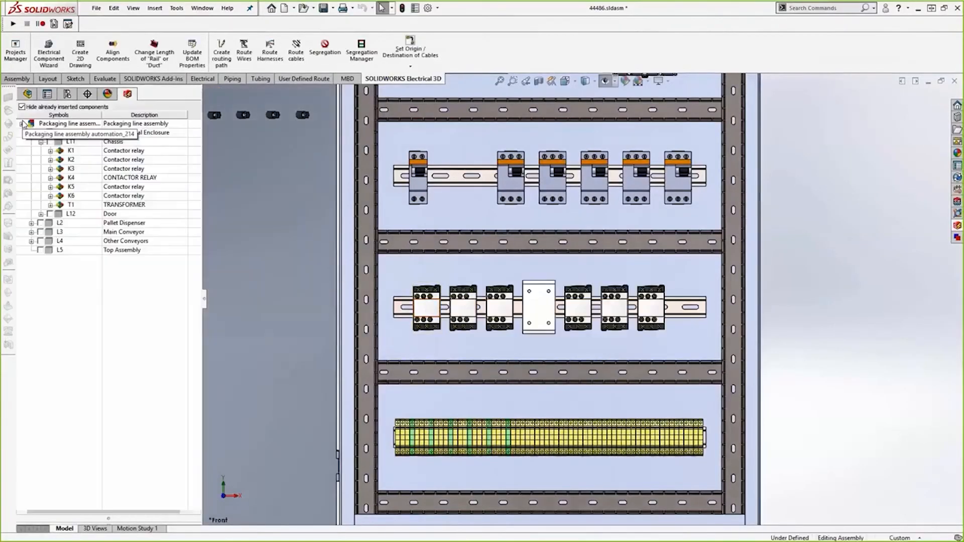
pyautogui.click(538, 315)
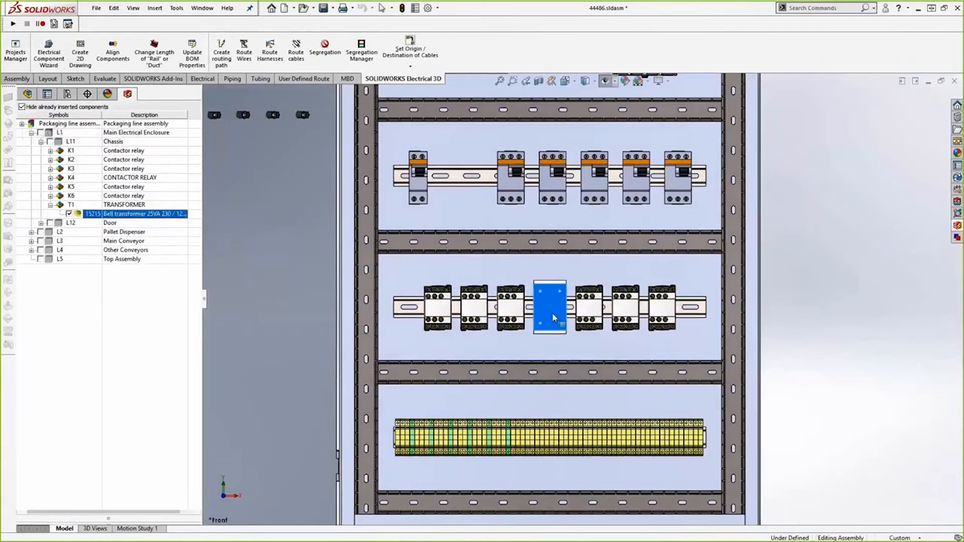
pyautogui.click(818, 293)
# Route the wires for all components as SOLIDWORKS Route, with a 120 mm distance between connection point and first routing path.
pyautogui.moveTo(812, 308); pyautogui.dragTo(808, 322, button='middle')
pyautogui.scroll(3, 755, 340)
pyautogui.scroll(3, 452, 306)
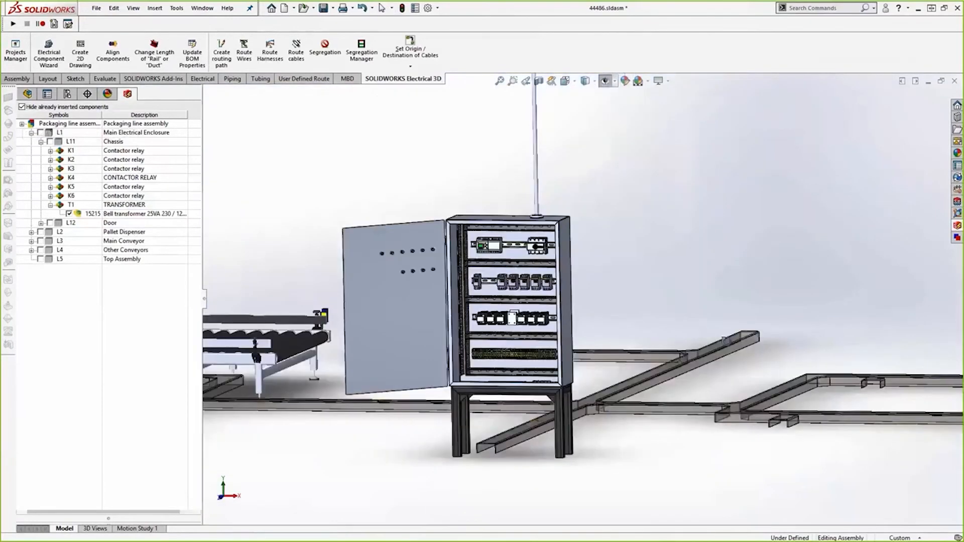
pyautogui.scroll(-4, 463, 303)
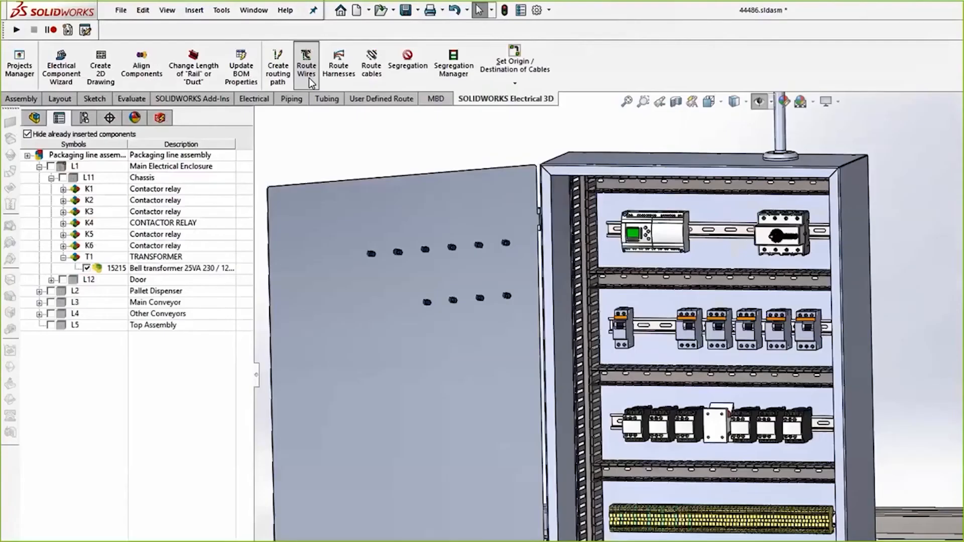
pyautogui.click(244, 50)
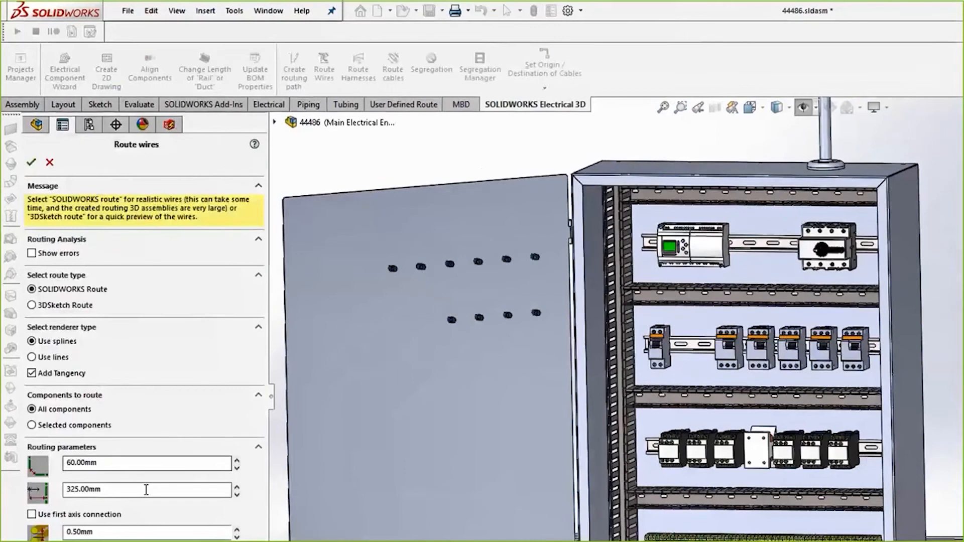
pyautogui.moveTo(146, 490); pyautogui.dragTo(30, 489)
pyautogui.write('120')
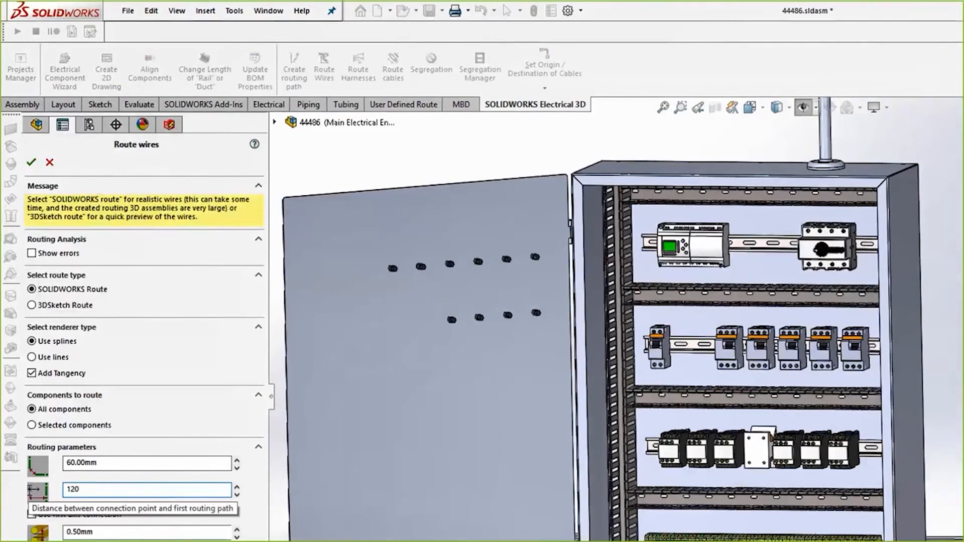
pyautogui.click(121, 463)
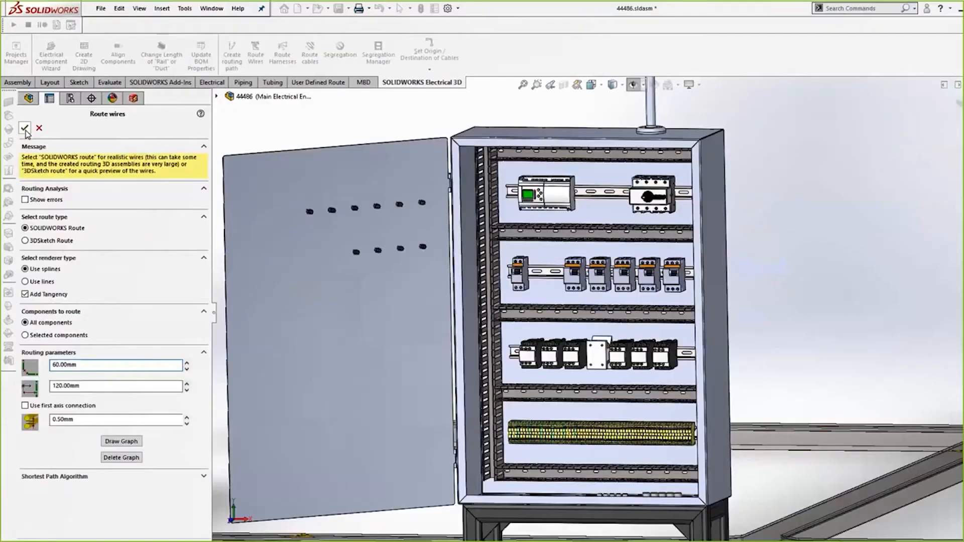
pyautogui.click(30, 160)
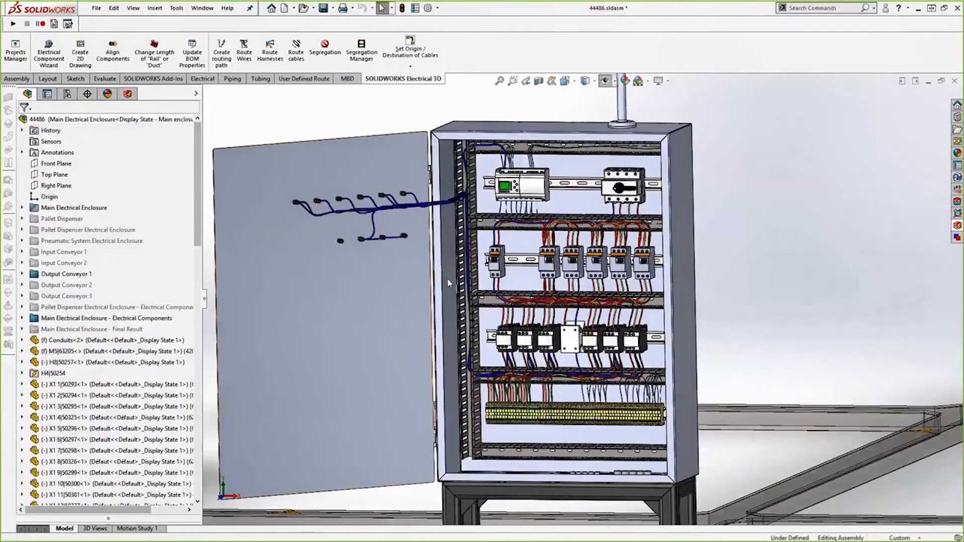
# Route the cables for all components with a 325 mm distance between connection point and first routing path, continuing with the current graph.
pyautogui.scroll(-5, 620, 284)
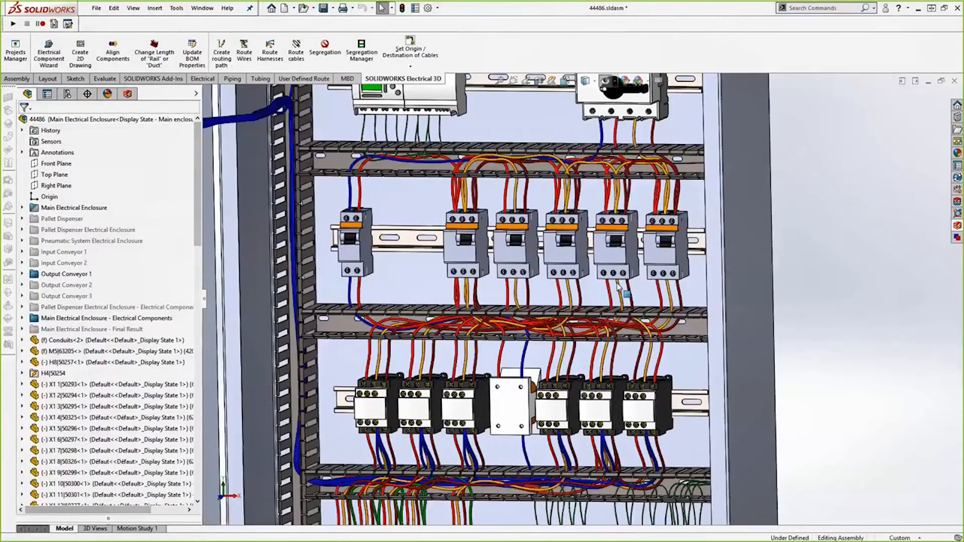
pyautogui.moveTo(619, 286); pyautogui.dragTo(557, 293, button='middle')
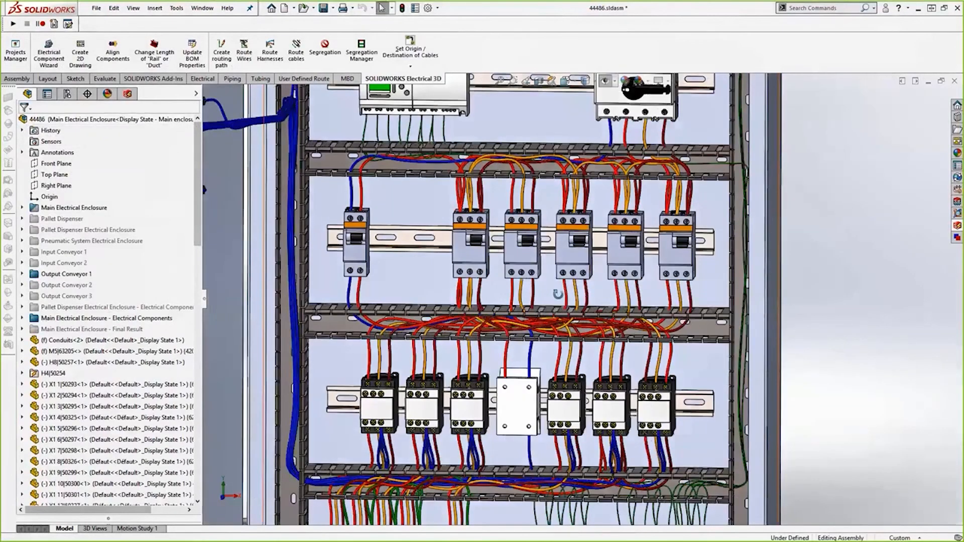
pyautogui.scroll(3, 558, 295)
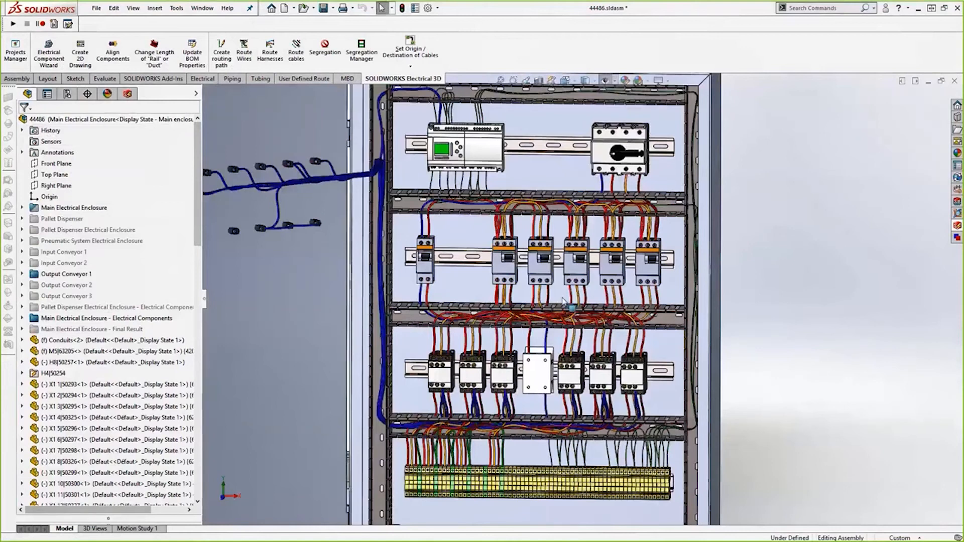
pyautogui.scroll(6, 563, 300)
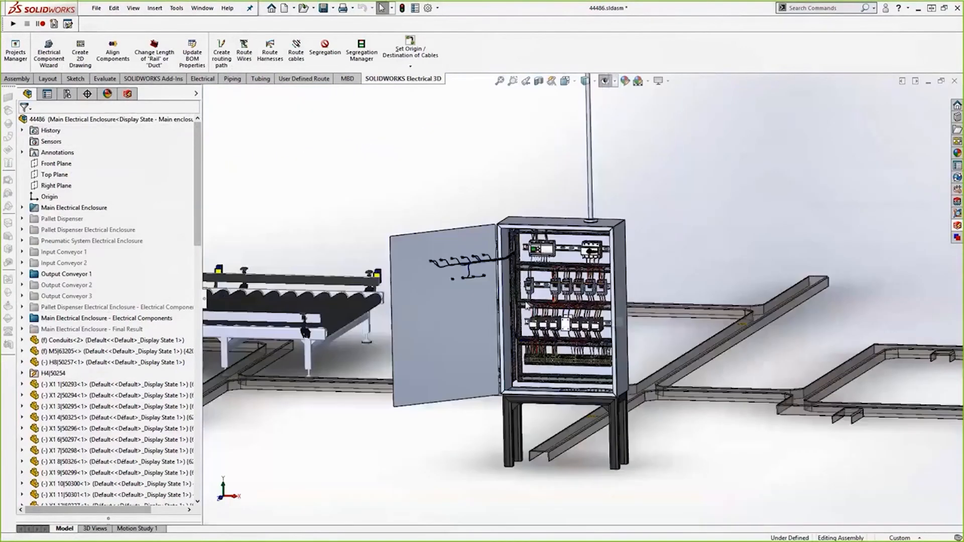
pyautogui.click(294, 64)
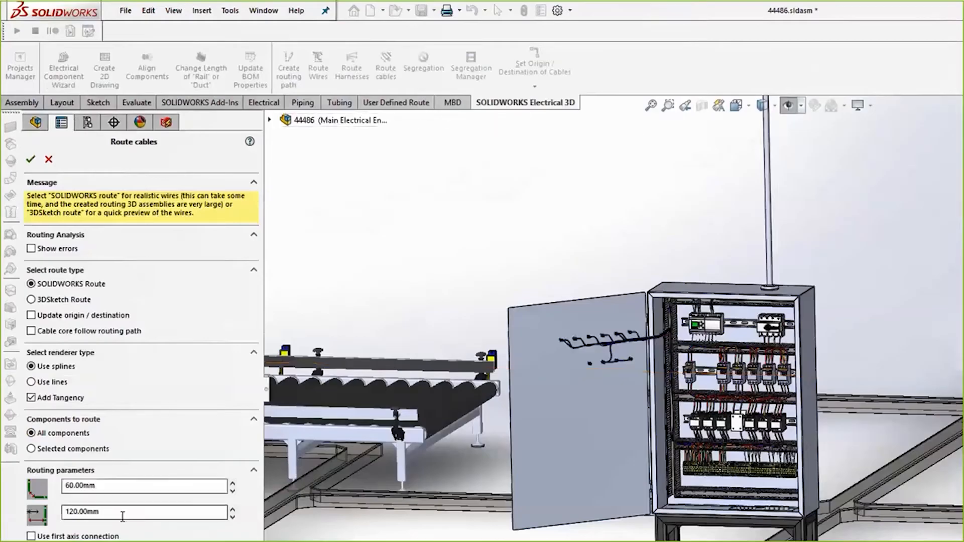
pyautogui.moveTo(102, 434); pyautogui.dragTo(26, 437)
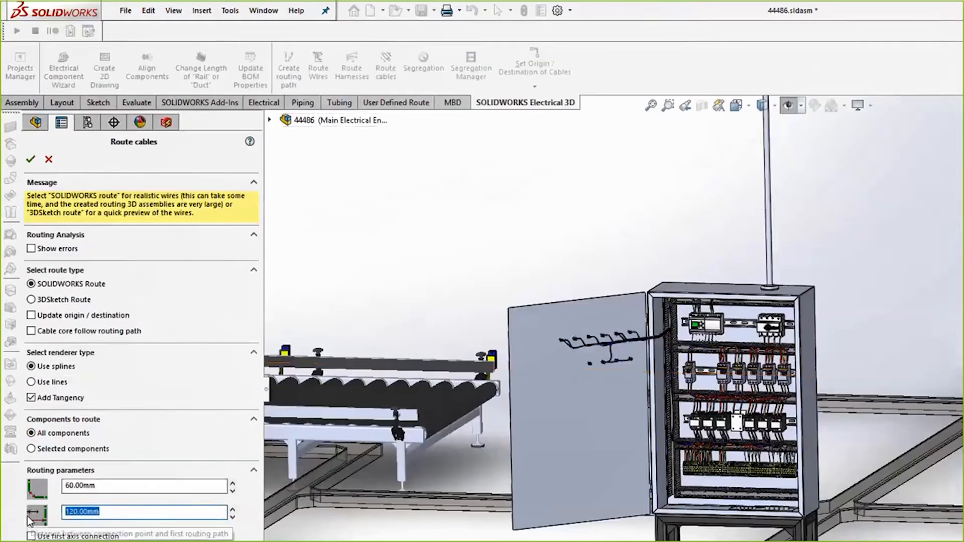
pyautogui.write('325')
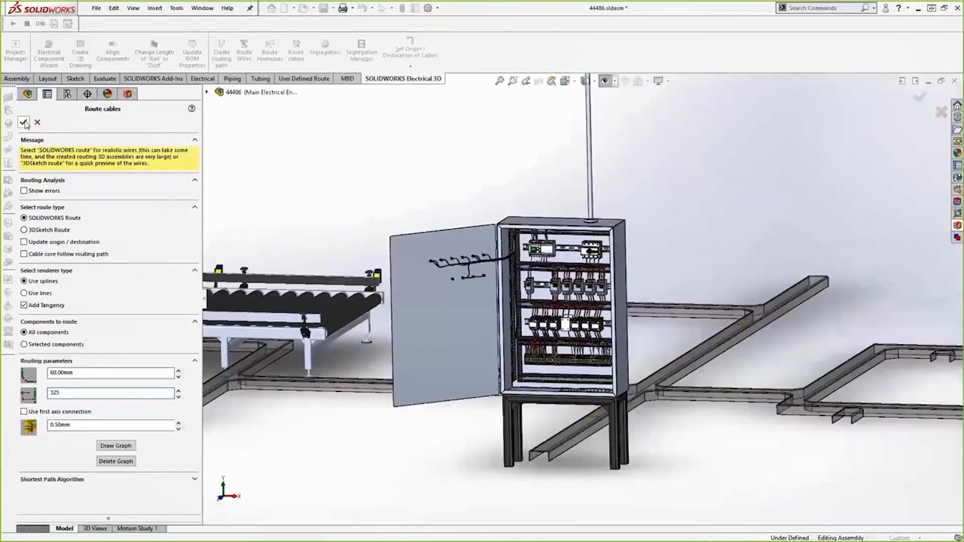
pyautogui.click(25, 123)
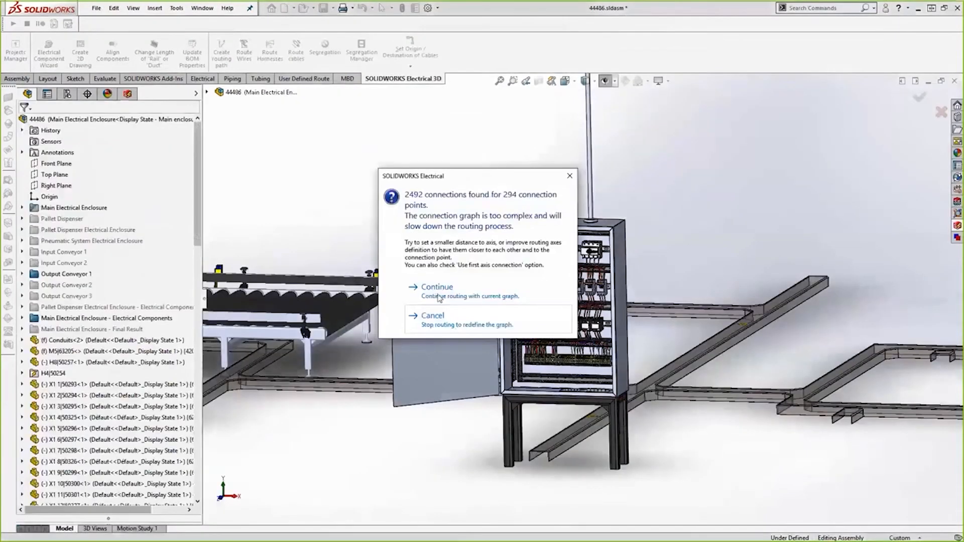
pyautogui.click(453, 289)
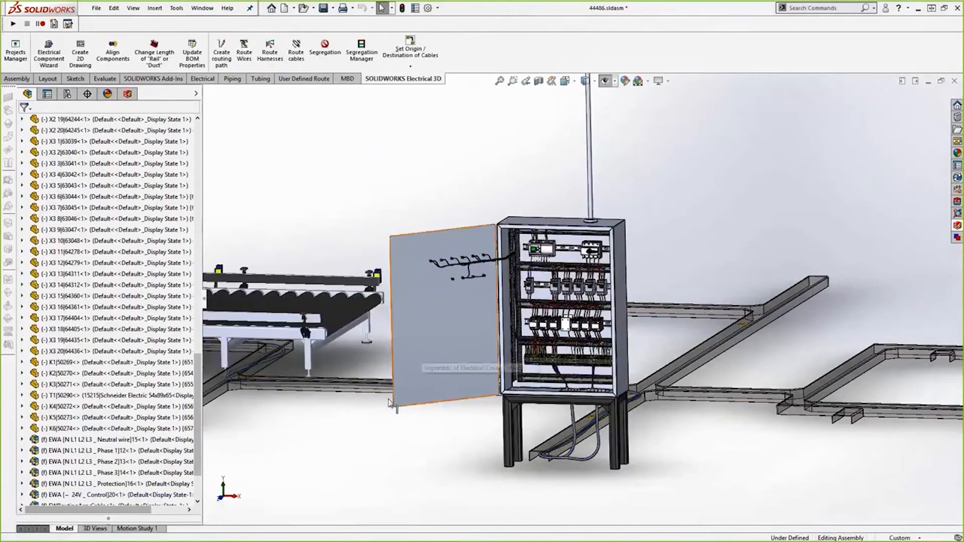
# Inspect the routed cables at the conveyor's blue motor and the adjacent sensor.
pyautogui.moveTo(376, 449); pyautogui.dragTo(323, 447, button='right')
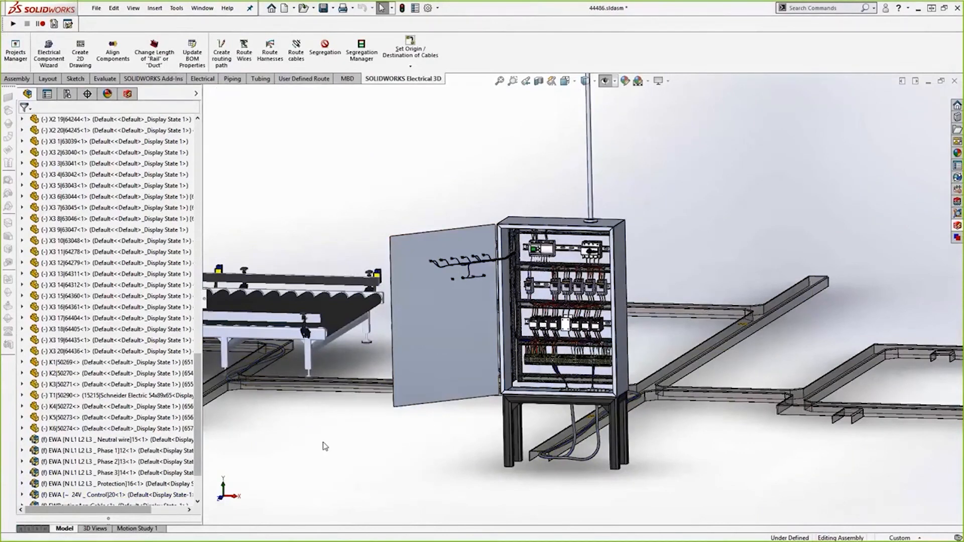
pyautogui.scroll(-6, 513, 402)
pyautogui.moveTo(505, 390); pyautogui.dragTo(569, 427, button='middle')
pyautogui.scroll(-2, 569, 369)
pyautogui.scroll(-6, 533, 316)
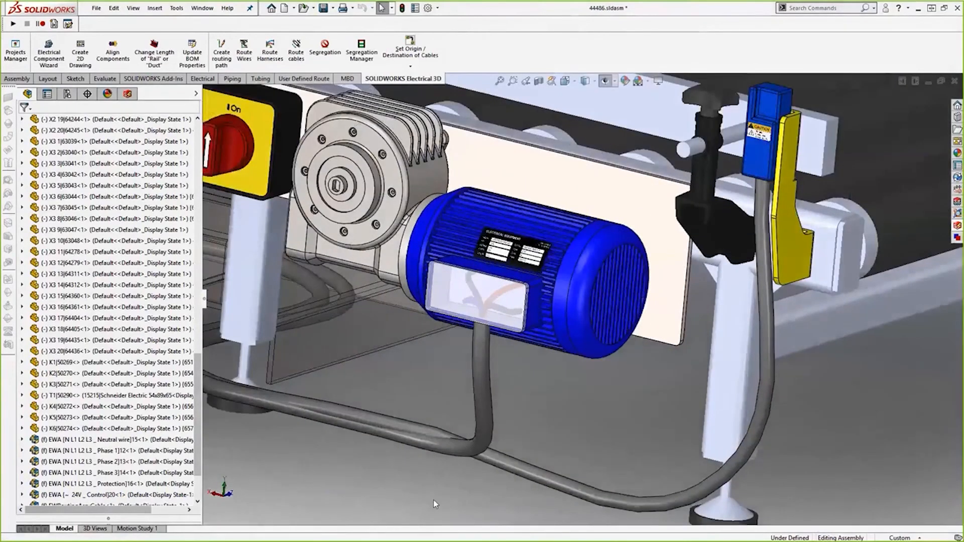
# Examine the wire lengths in project drawing 23, List of wires by line style, and close the preview.
pyautogui.moveTo(432, 509); pyautogui.dragTo(390, 468, button='right')
pyautogui.scroll(-5, 710, 338)
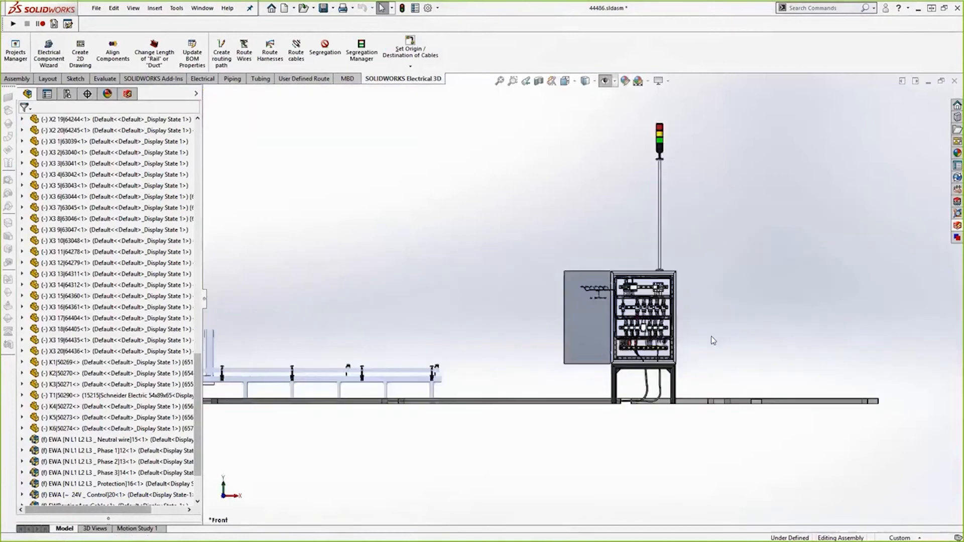
pyautogui.moveTo(677, 351); pyautogui.dragTo(642, 357, button='middle')
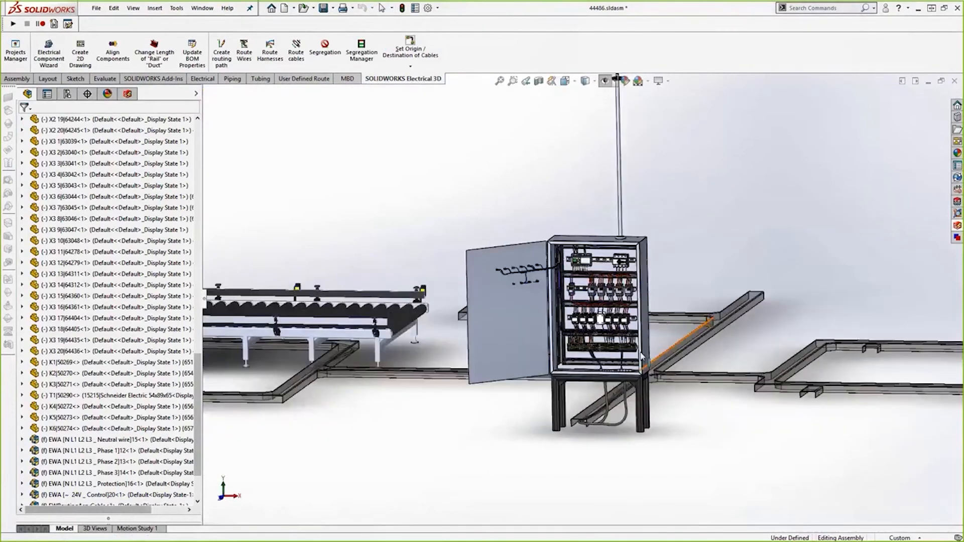
pyautogui.scroll(-5, 642, 357)
pyautogui.click(957, 226)
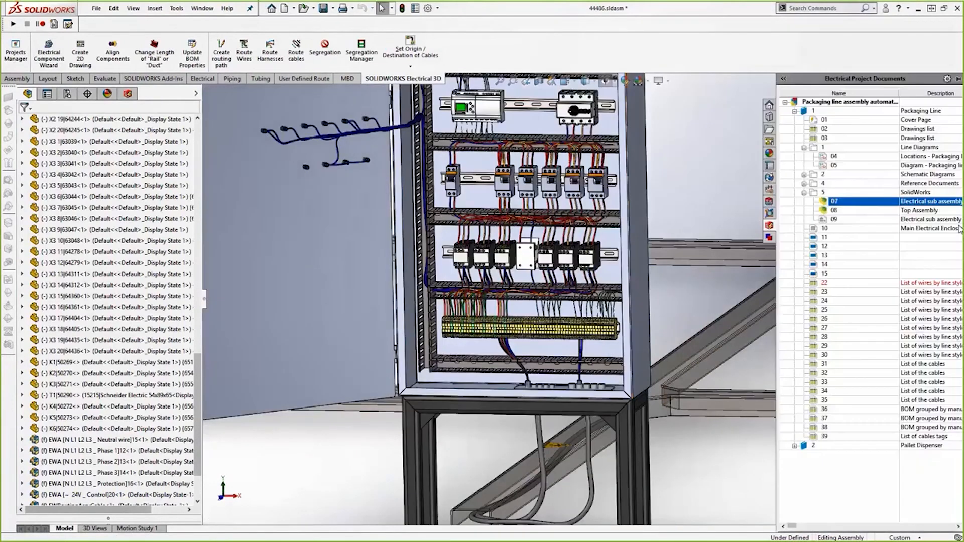
pyautogui.click(906, 294)
pyautogui.doubleClick(906, 295)
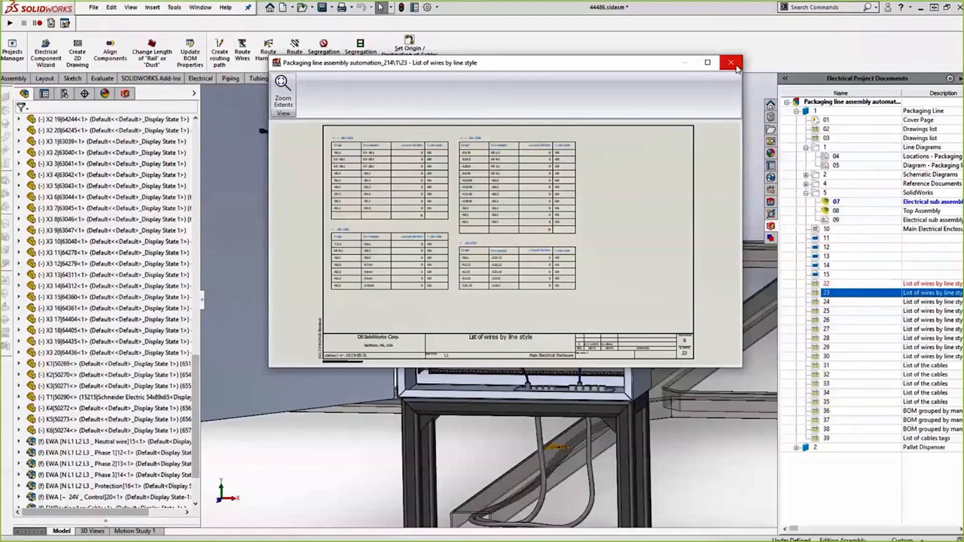
pyautogui.click(736, 68)
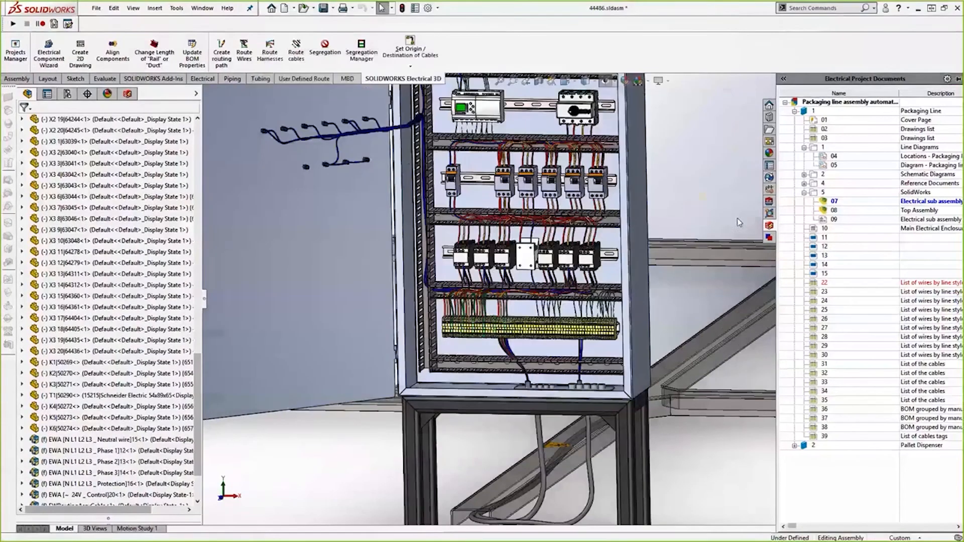
# Generate drawings for all five reports of book 1, leaving out the reports of book 2, and close the report manager.
pyautogui.click(176, 8)
pyautogui.moveTo(214, 80)
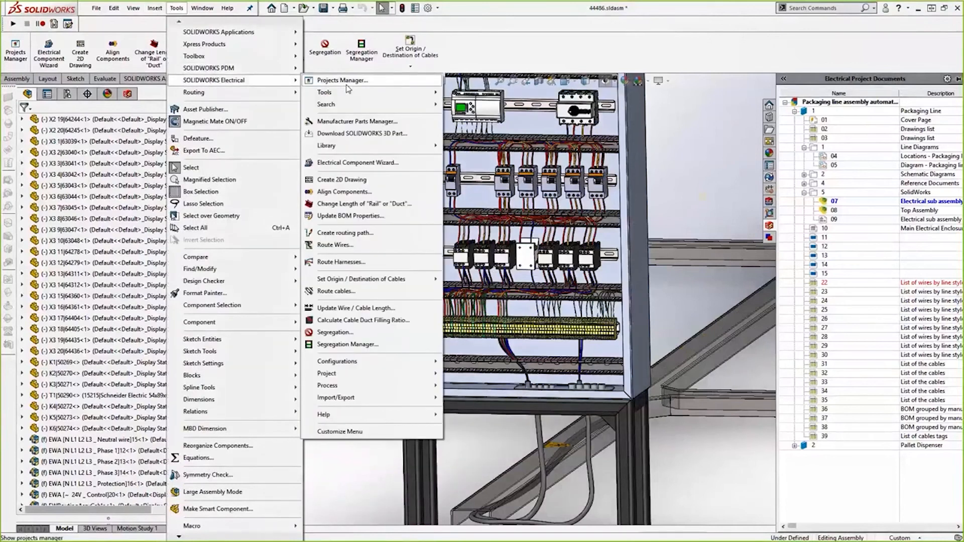
pyautogui.moveTo(356, 375)
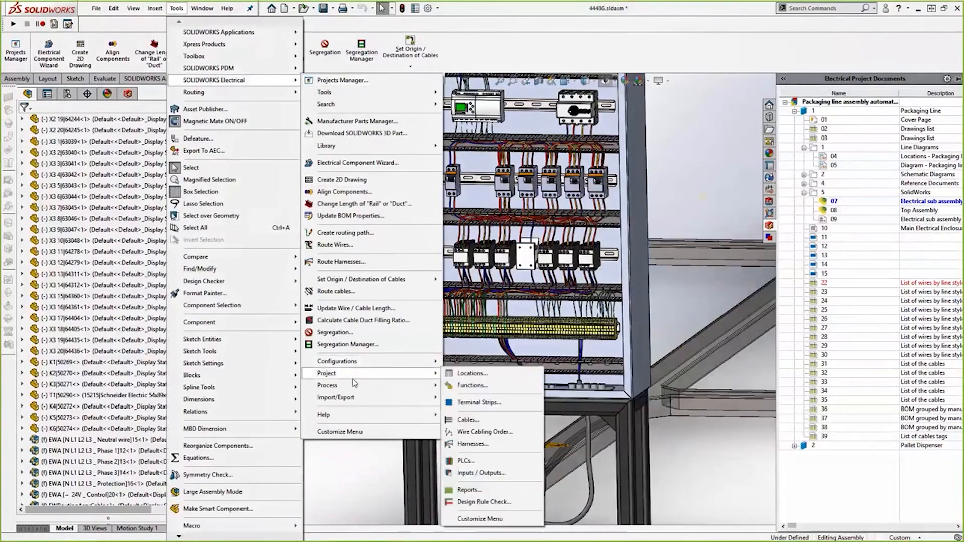
pyautogui.click(467, 494)
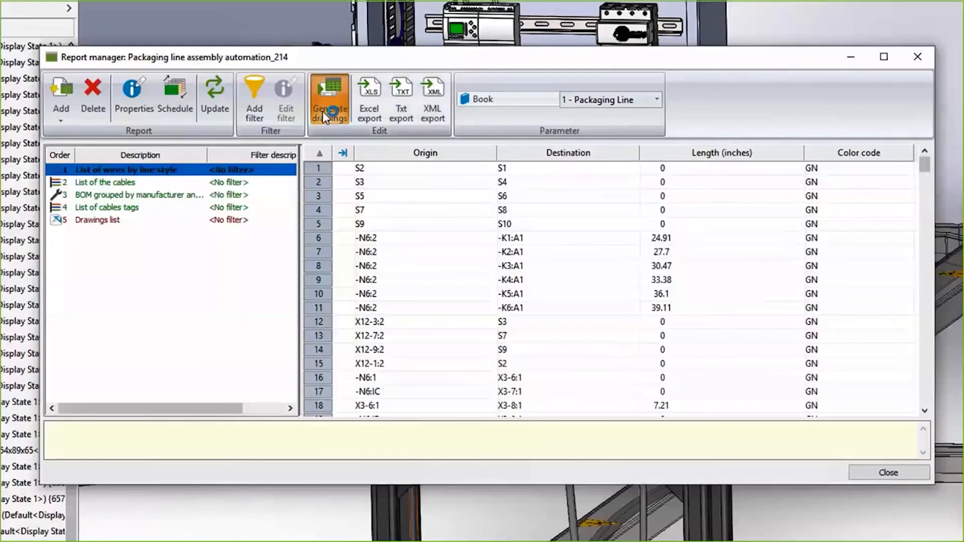
pyautogui.click(381, 176)
pyautogui.click(289, 309)
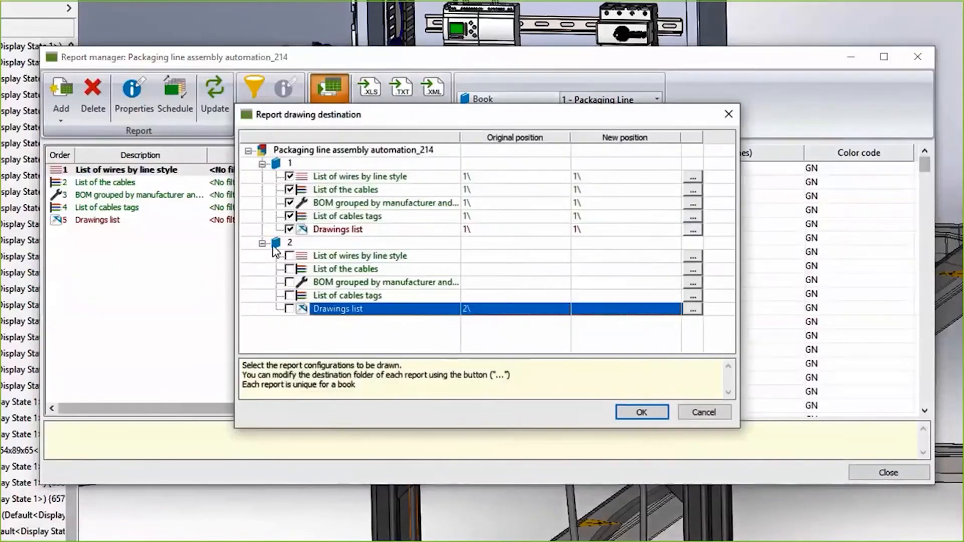
pyautogui.click(262, 243)
pyautogui.click(255, 221)
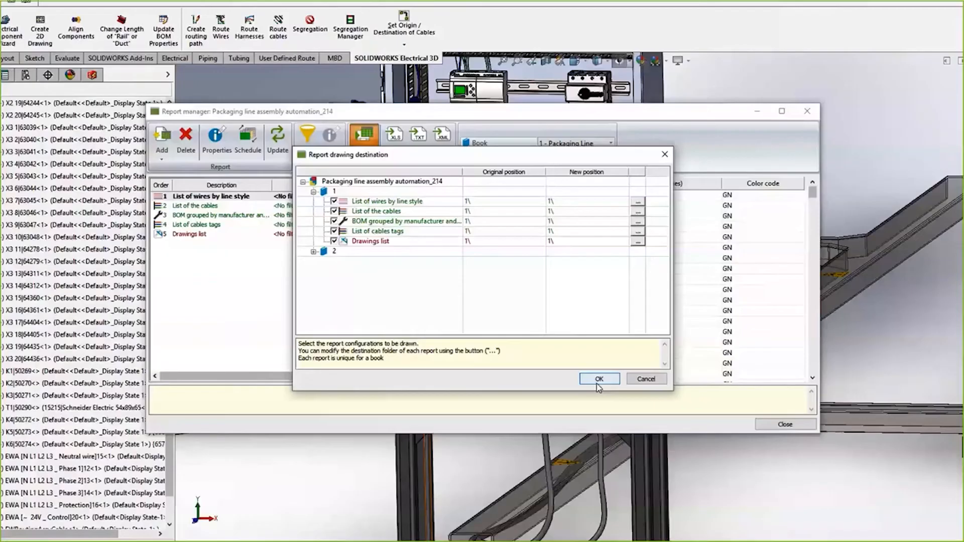
pyautogui.click(634, 409)
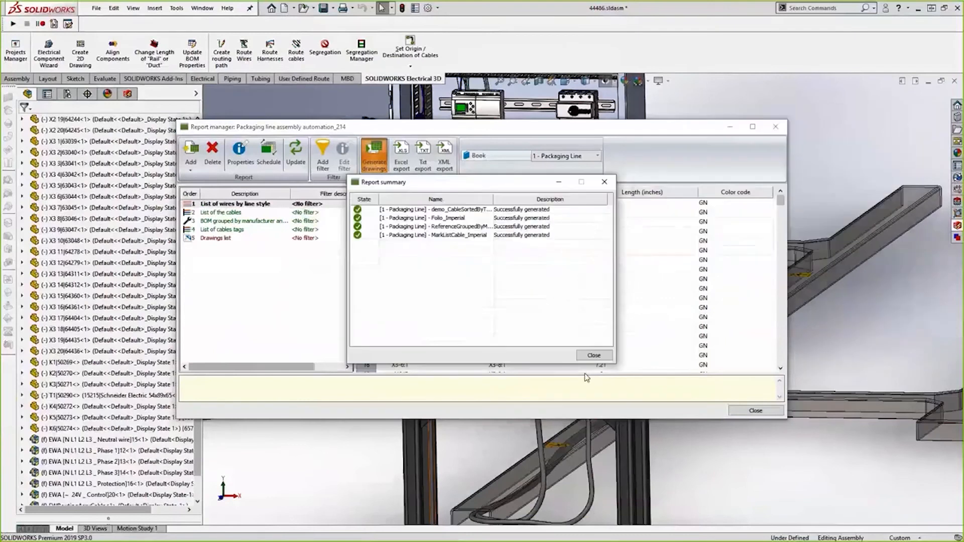
pyautogui.click(594, 355)
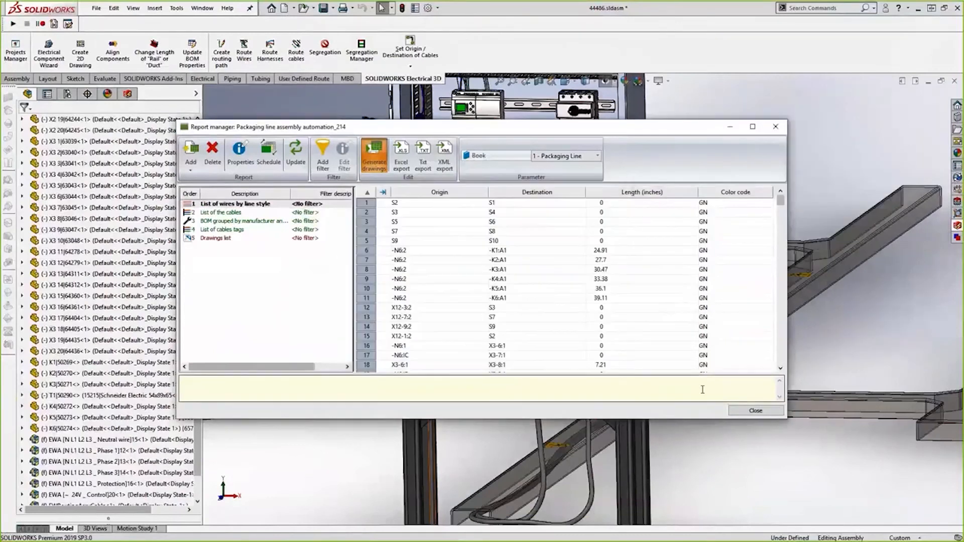
pyautogui.click(749, 412)
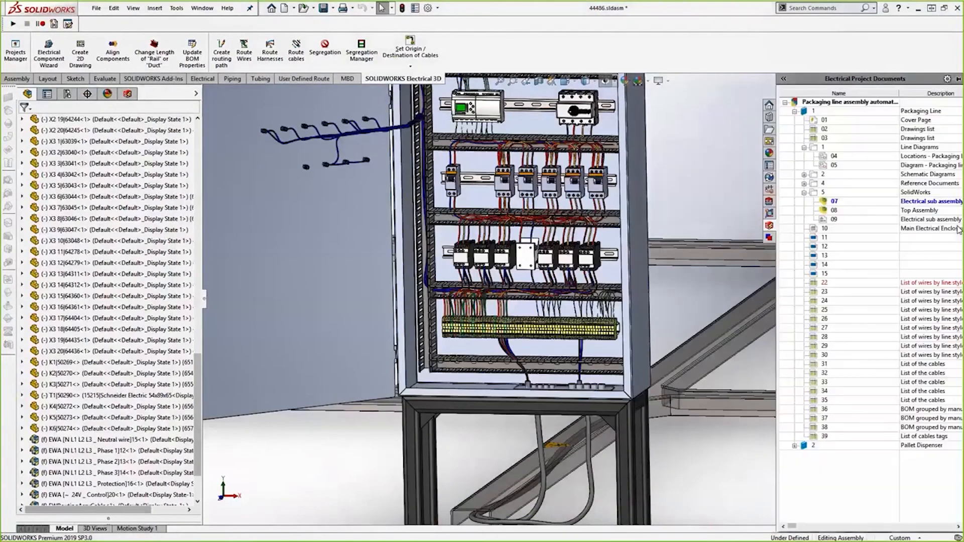
# Reopen drawing 23 to review the regenerated wire lengths up close, and close the preview.
pyautogui.doubleClick(905, 292)
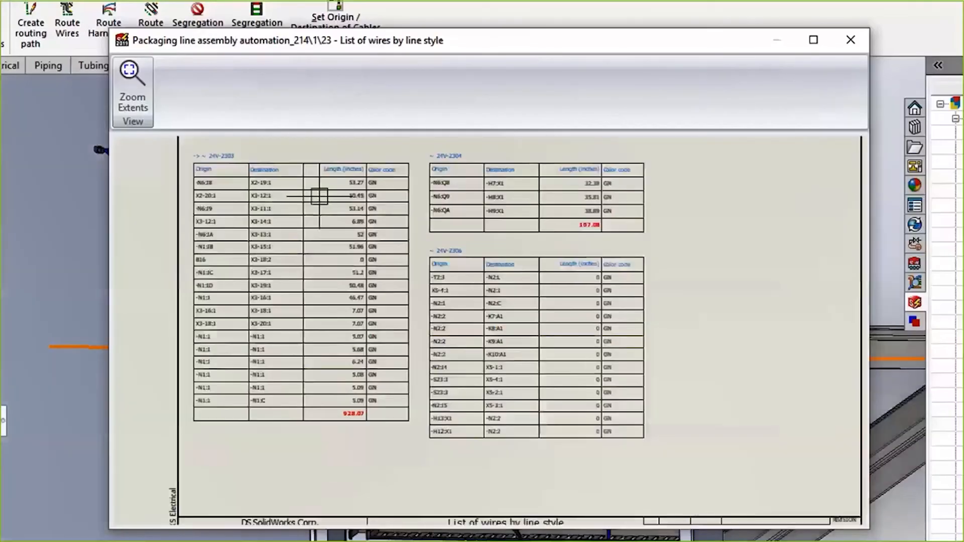
pyautogui.scroll(3, 318, 197)
pyautogui.moveTo(303, 185); pyautogui.dragTo(305, 209, button='middle')
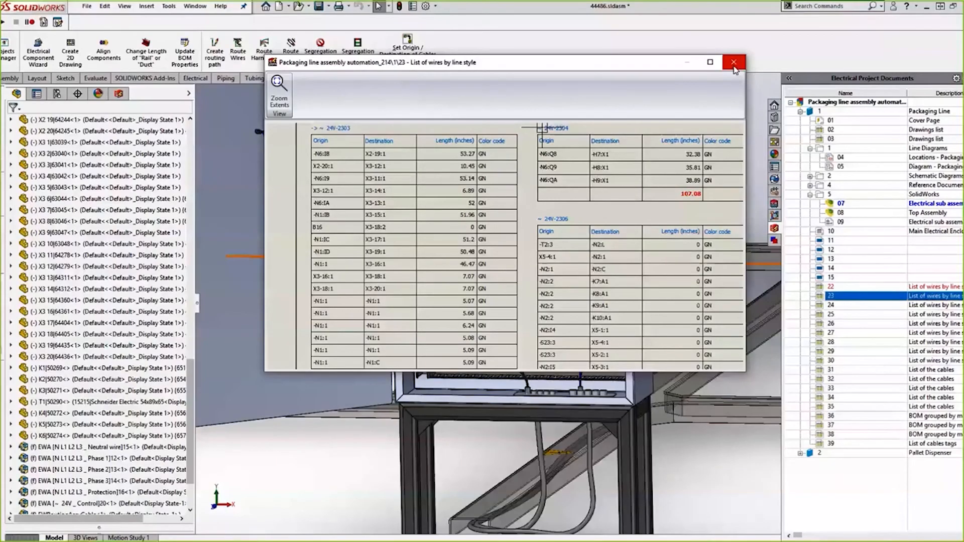
pyautogui.click(734, 67)
pyautogui.click(695, 156)
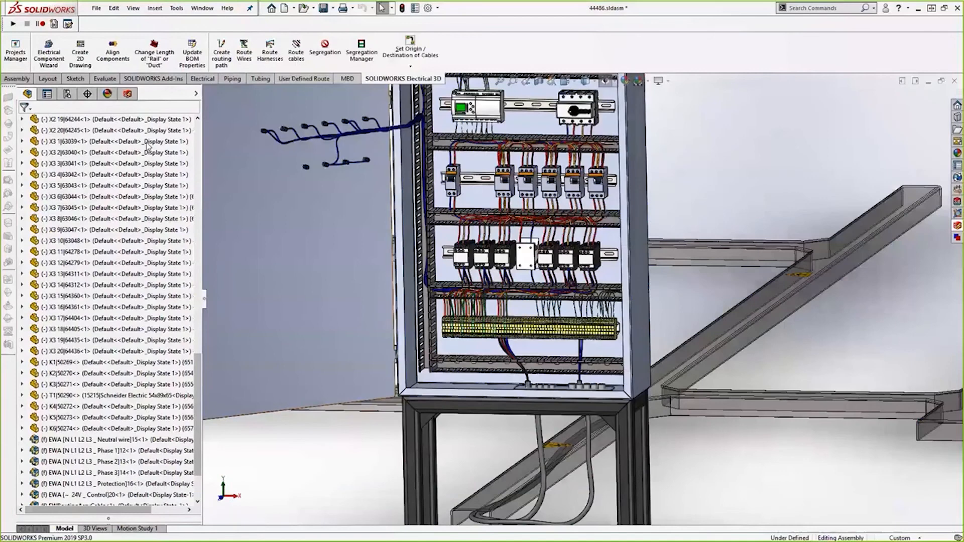
# Create a 2D drawing of the electrical enclosure, delete the unwanted balloons including the one between 20 and 9, and save it.
pyautogui.click(82, 63)
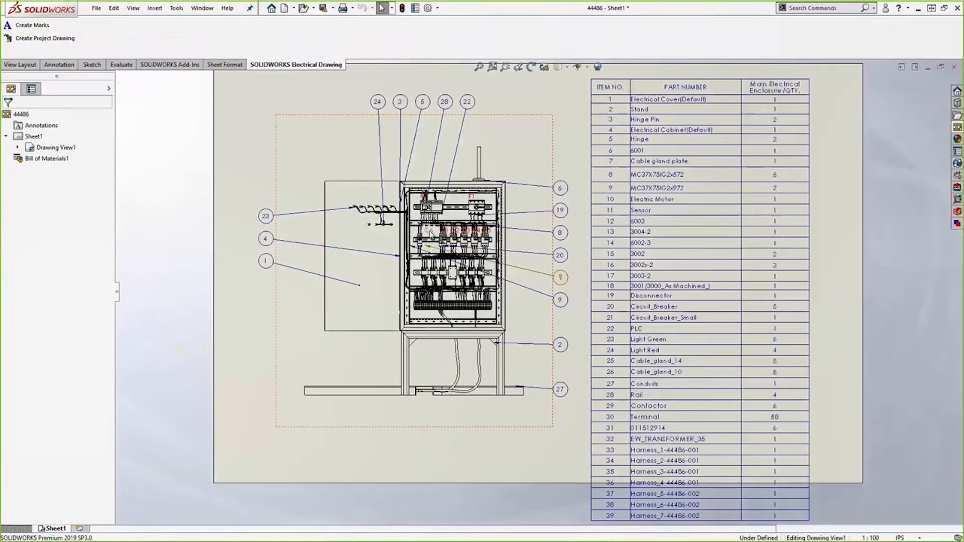
pyautogui.press('Delete')
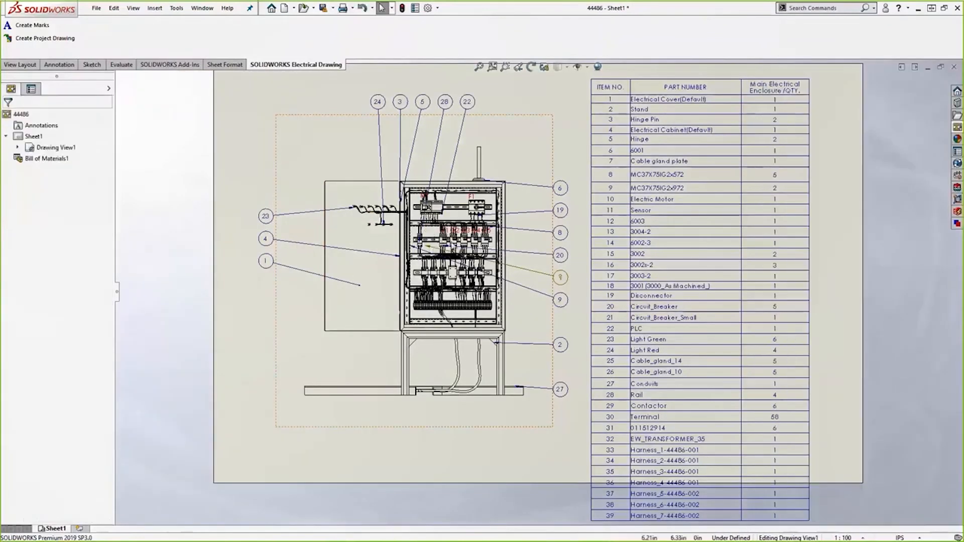
pyautogui.click(514, 267)
pyautogui.press('Delete')
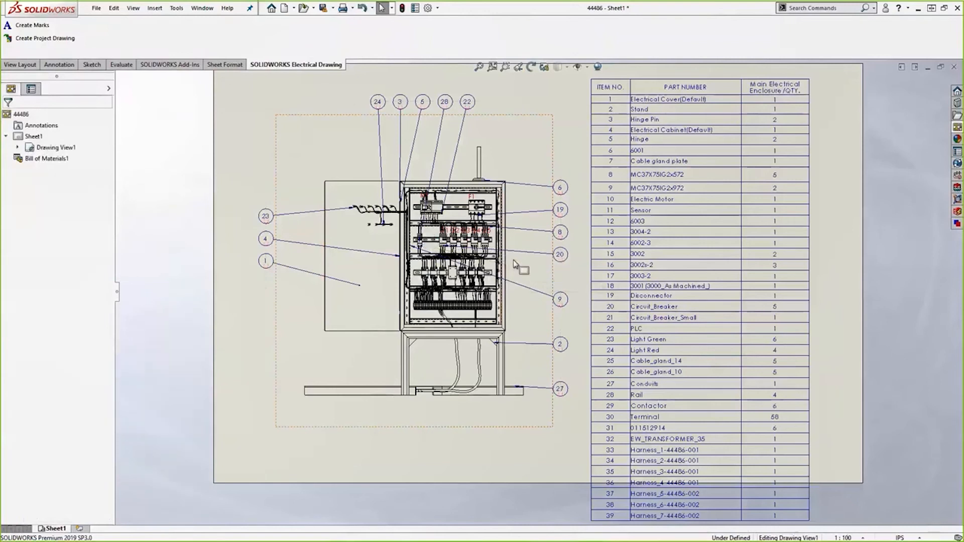
pyautogui.hotkey('ctrl', 's')
pyautogui.click(581, 254)
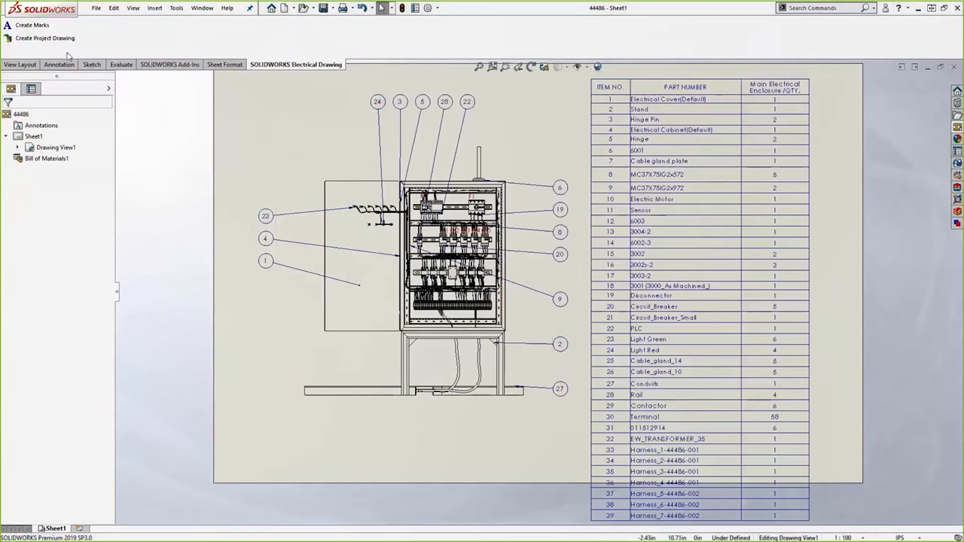
# Create a project drawing from the enclosure sheet and close the sheet to return to the assembly.
pyautogui.click(51, 44)
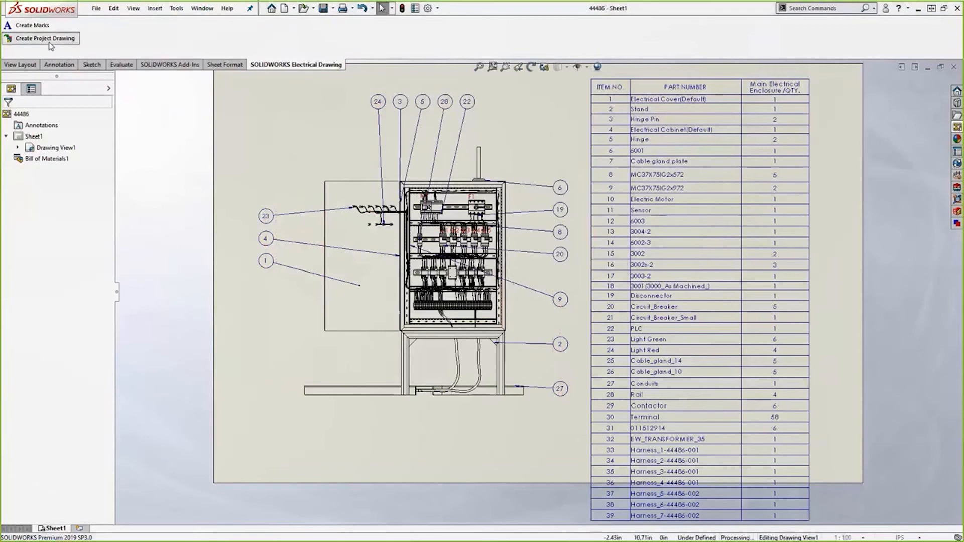
pyautogui.click(555, 312)
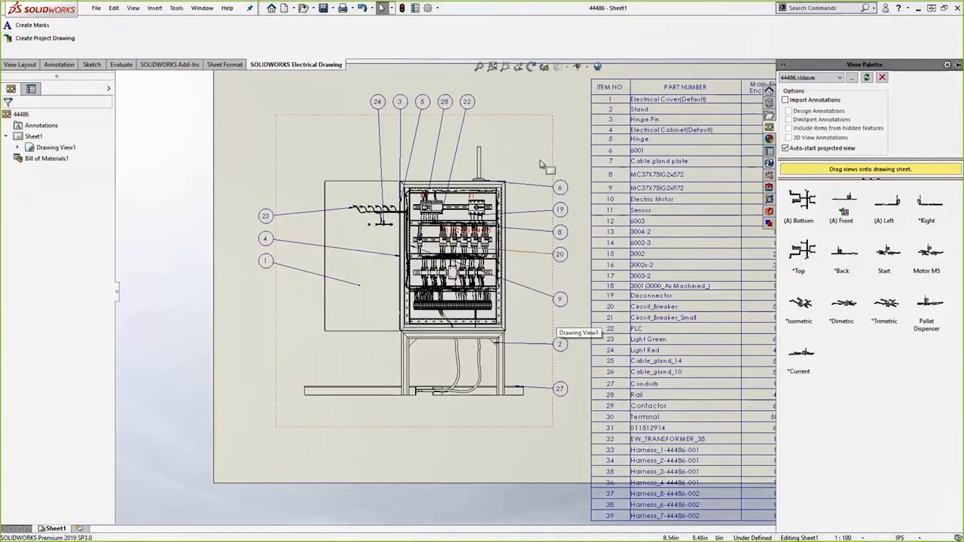
pyautogui.scroll(3, 542, 163)
pyautogui.click(685, 136)
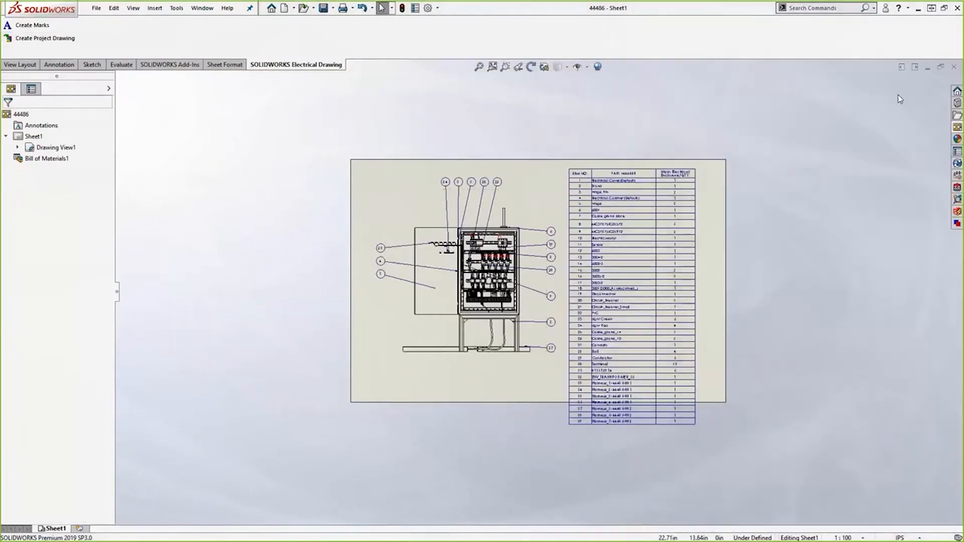
pyautogui.click(956, 67)
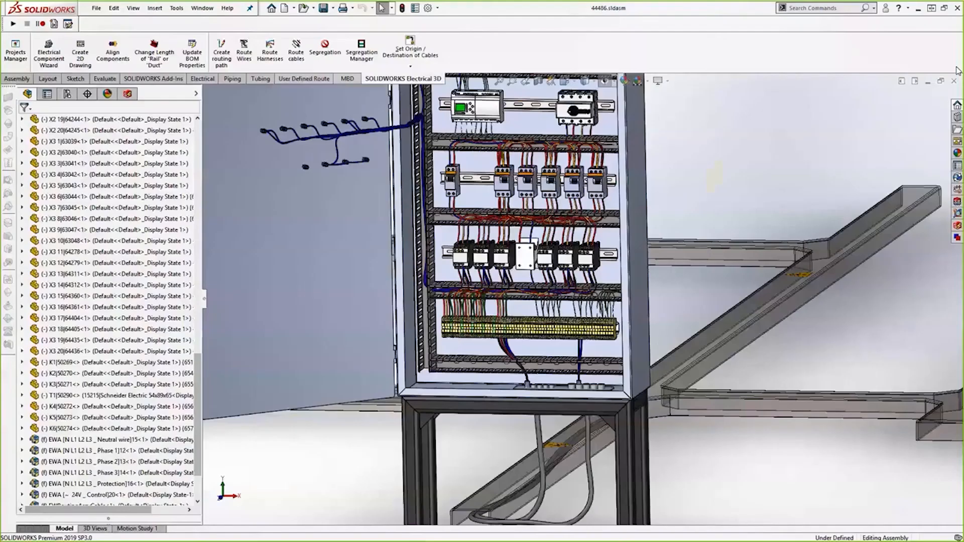
# Examine the enclosure view and balloons in project drawing 09, Electrical sub assembly, and close the preview.
pyautogui.click(957, 225)
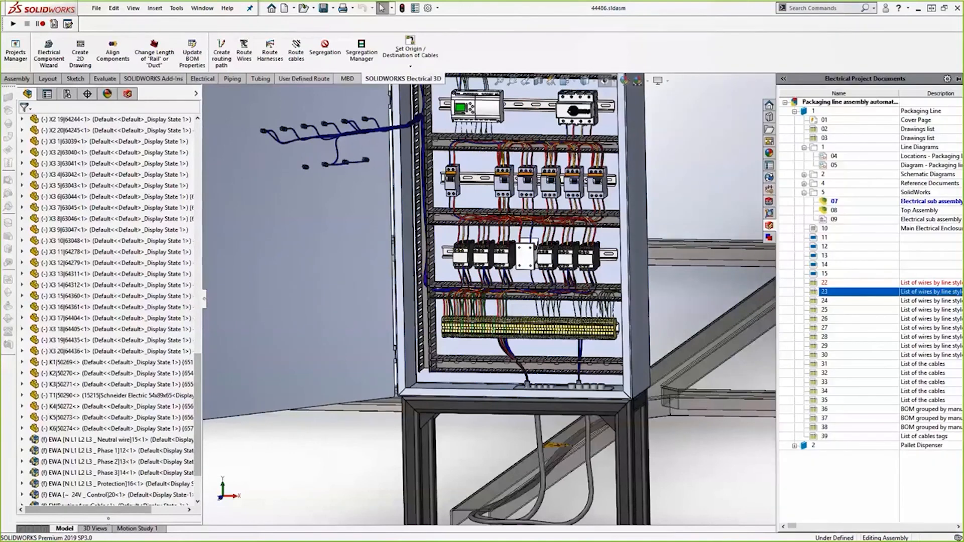
pyautogui.doubleClick(905, 220)
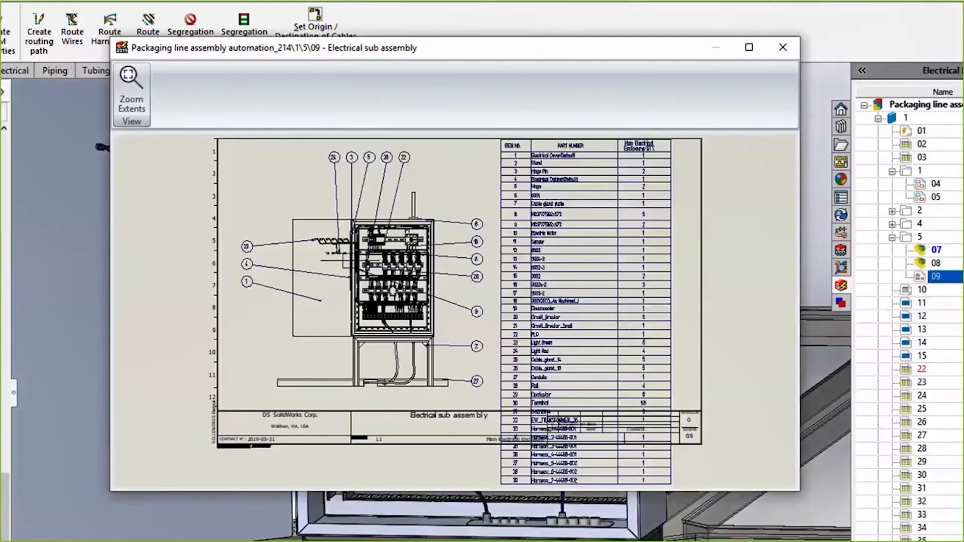
pyautogui.scroll(2, 333, 267)
pyautogui.scroll(2, 416, 270)
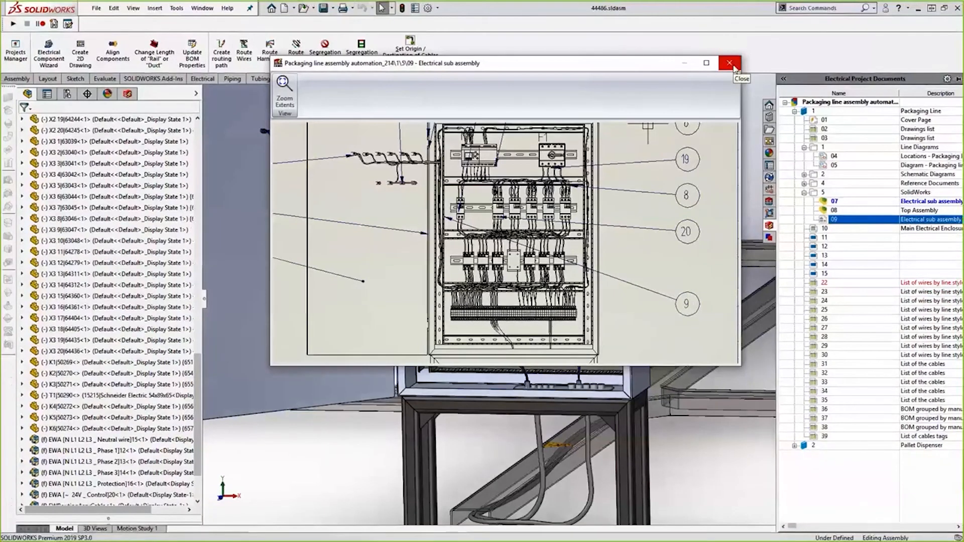
pyautogui.click(731, 63)
pyautogui.scroll(1, 698, 178)
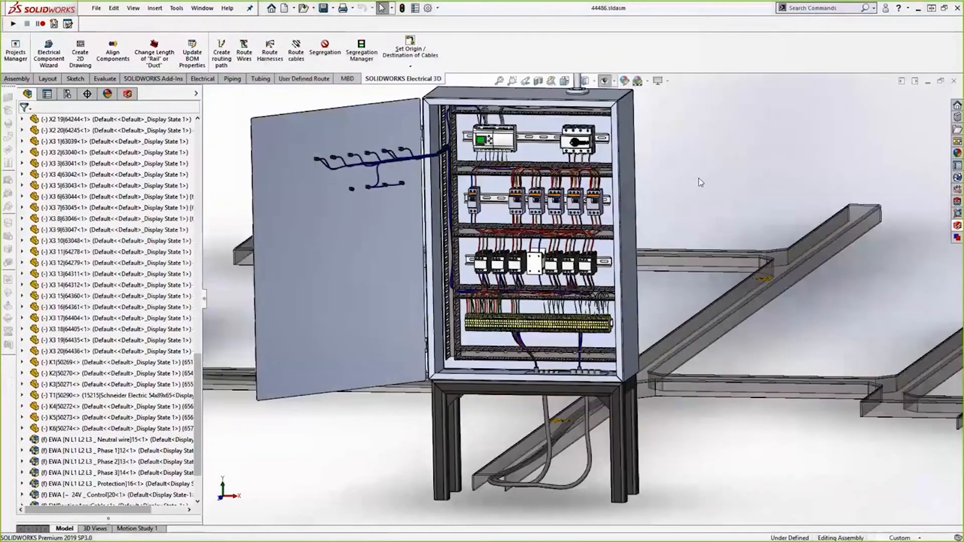